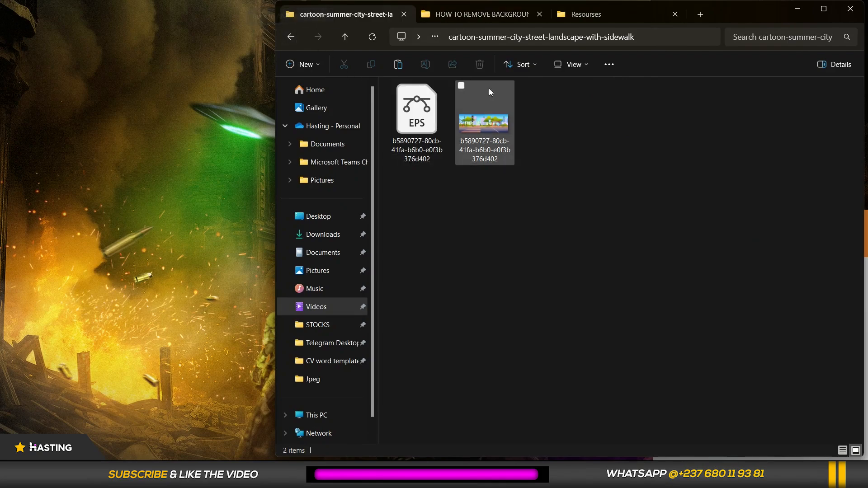
# Preview the street landscape JPG, then open its EPS file in Adobe Illustrator 2022 and fit the artwork in the window.
pyautogui.doubleClick(497, 129)
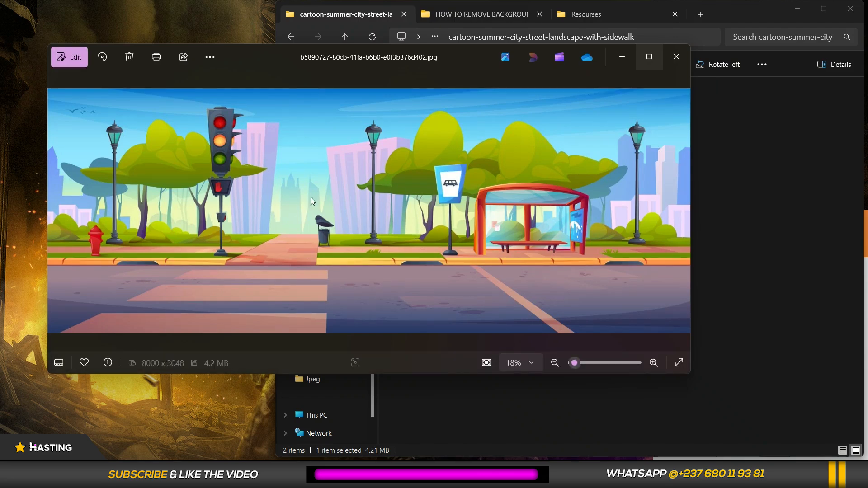
pyautogui.click(676, 56)
pyautogui.doubleClick(426, 115)
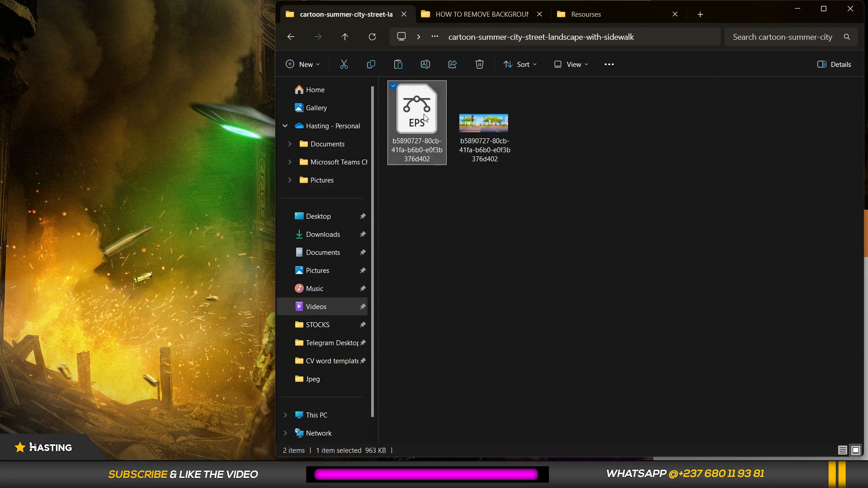
pyautogui.rightClick(424, 115)
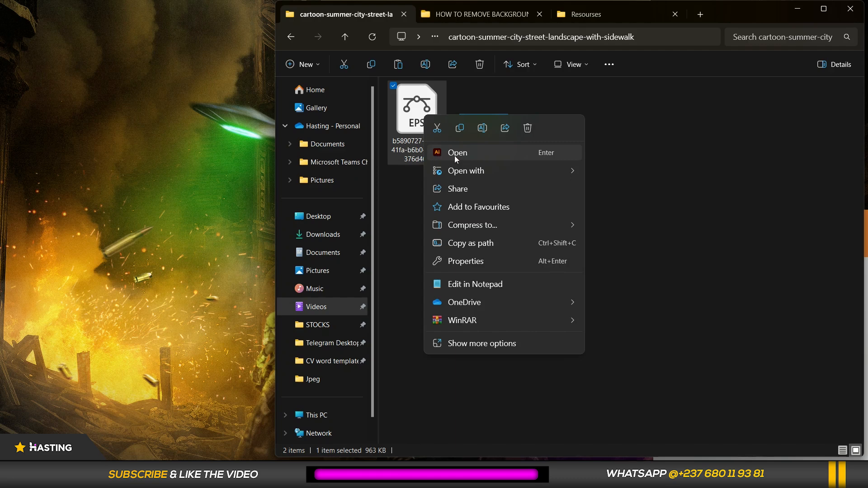
pyautogui.moveTo(448, 173)
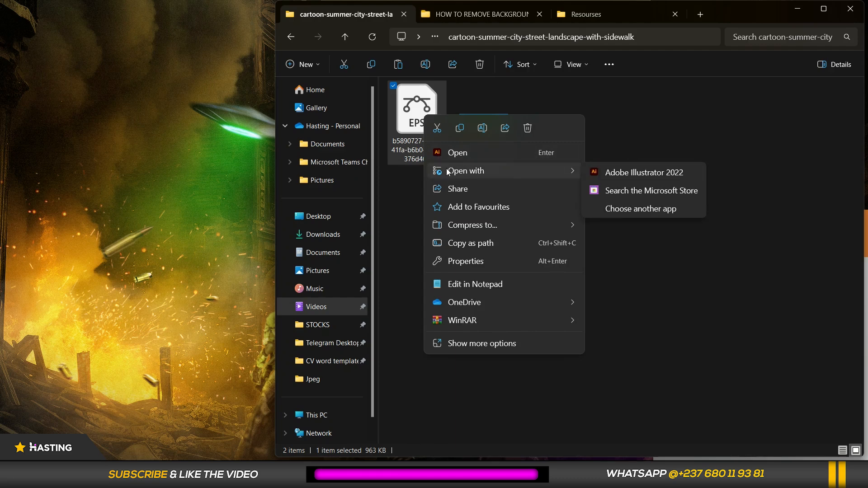
pyautogui.click(622, 177)
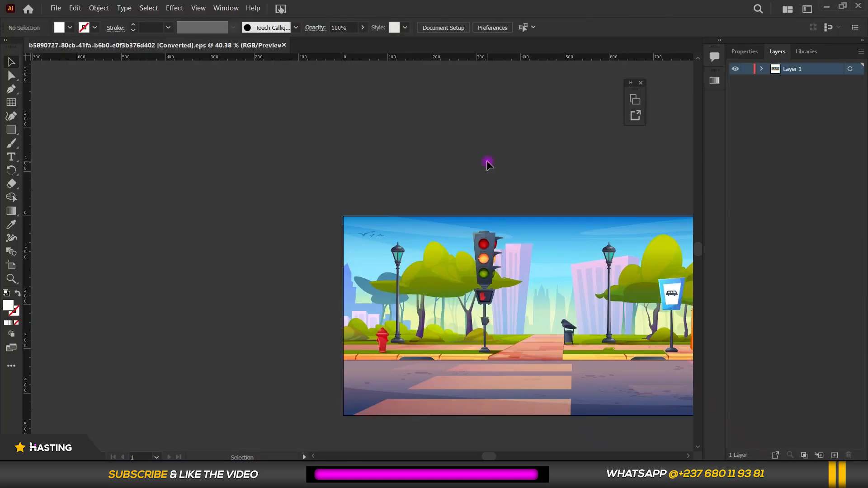
pyautogui.hotkey('ctrl', '0')
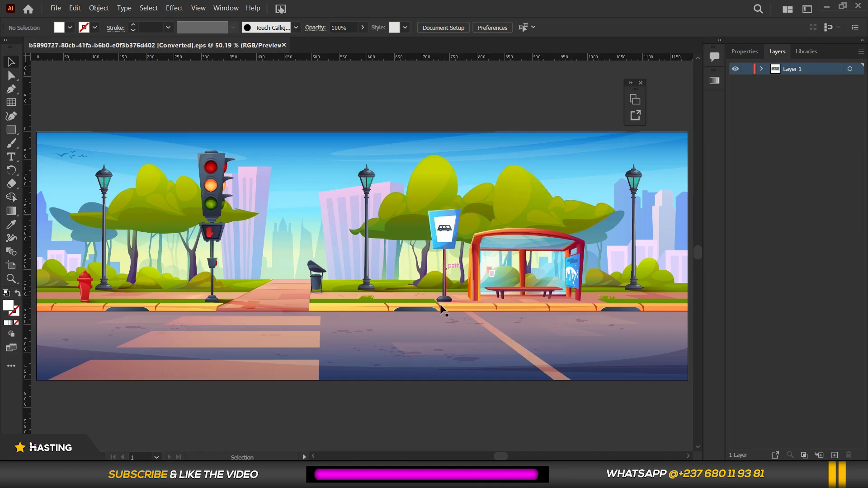
# Open the car artwork 200.eps from the modern-urban-adventure-suv-vehicle-illustration folder in Illustrator.
pyautogui.click(504, 474)
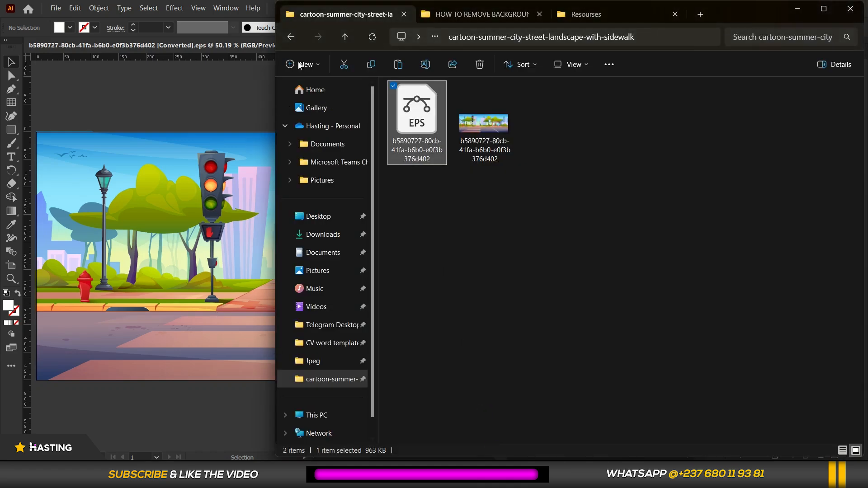
pyautogui.click(284, 37)
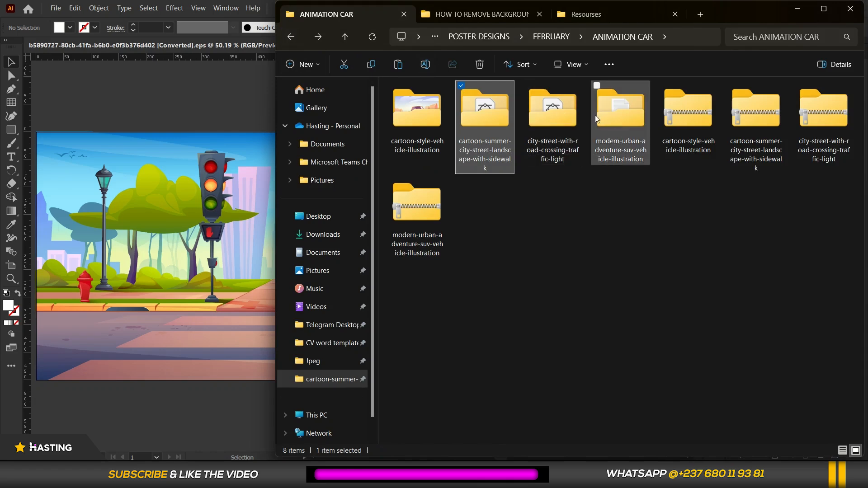
pyautogui.doubleClick(606, 119)
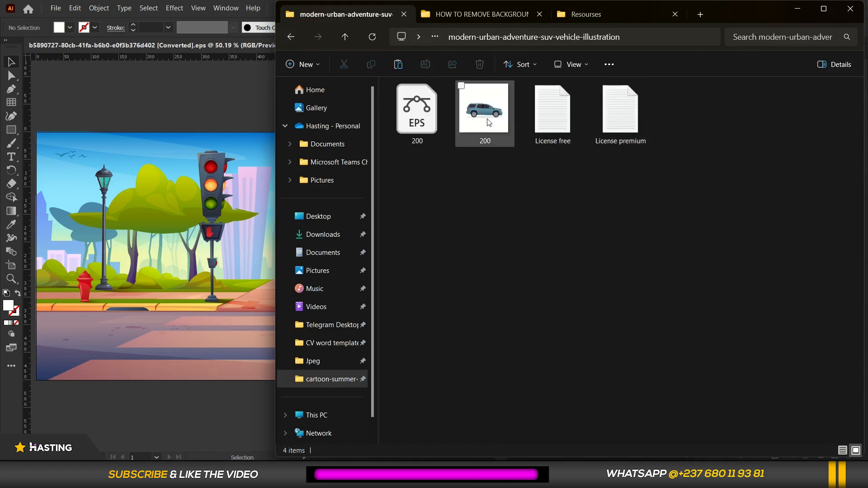
pyautogui.click(420, 116)
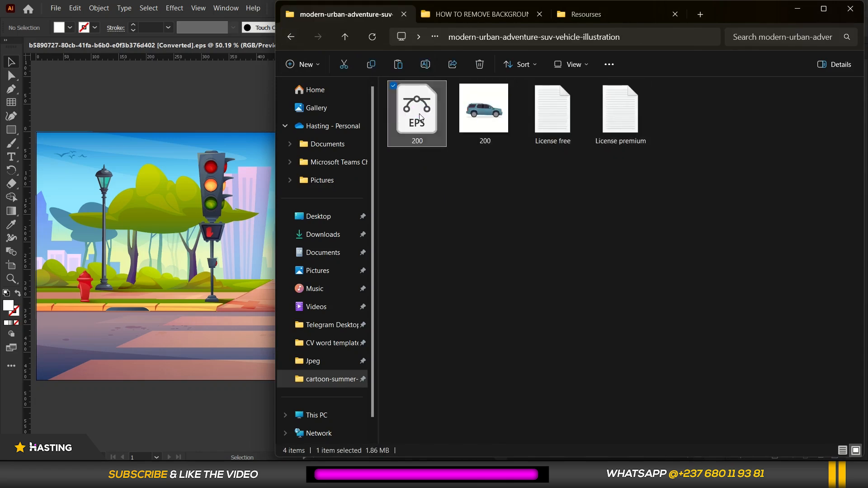
pyautogui.rightClick(420, 117)
pyautogui.click(450, 151)
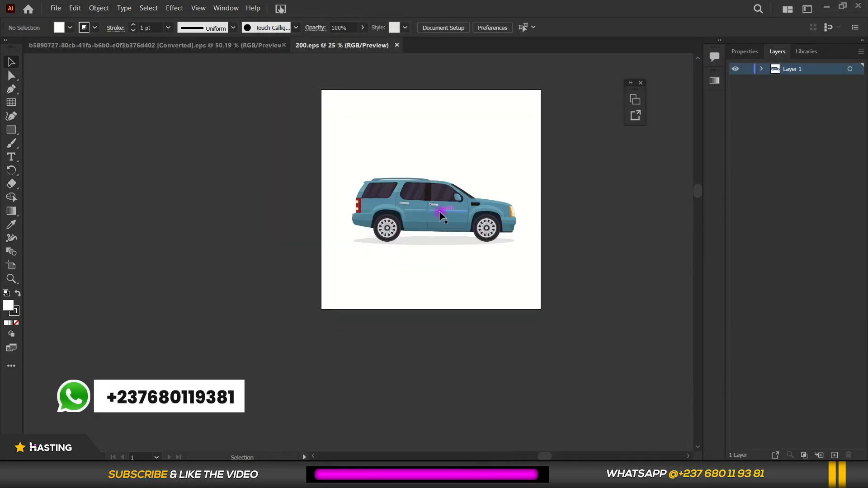
pyautogui.scroll(2, 443, 182)
pyautogui.scroll(1, 443, 183)
pyautogui.scroll(-1, 443, 182)
# In the street document, resize the artboard to 1920 px wide by 1080 px high.
pyautogui.click(181, 45)
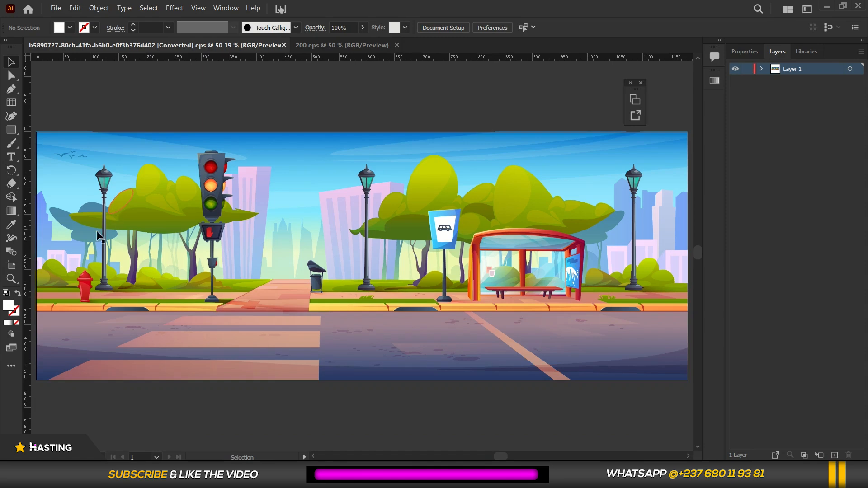
pyautogui.click(11, 268)
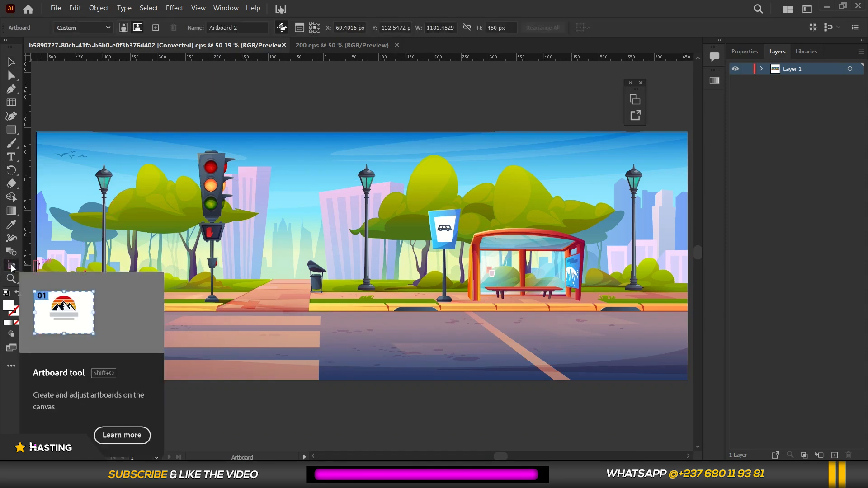
pyautogui.click(745, 52)
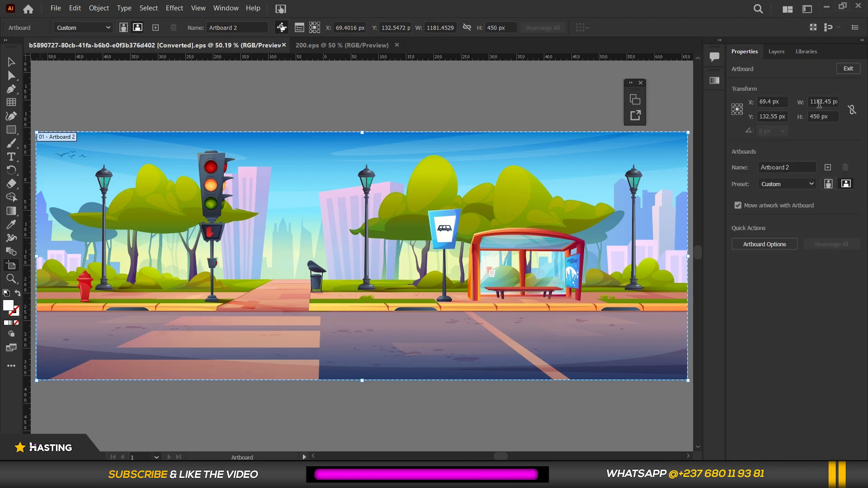
pyautogui.click(826, 102)
pyautogui.write('1920')
pyautogui.click(827, 117)
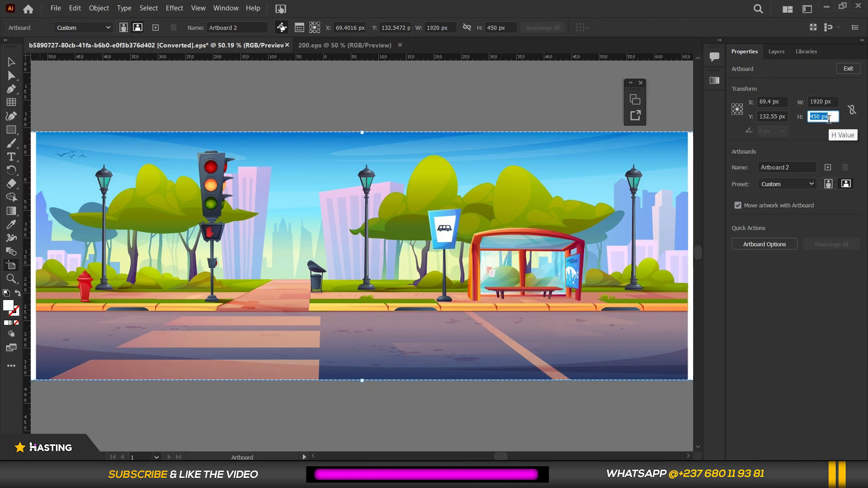
pyautogui.write('1080')
pyautogui.press('Return')
pyautogui.scroll(-2, 284, 252)
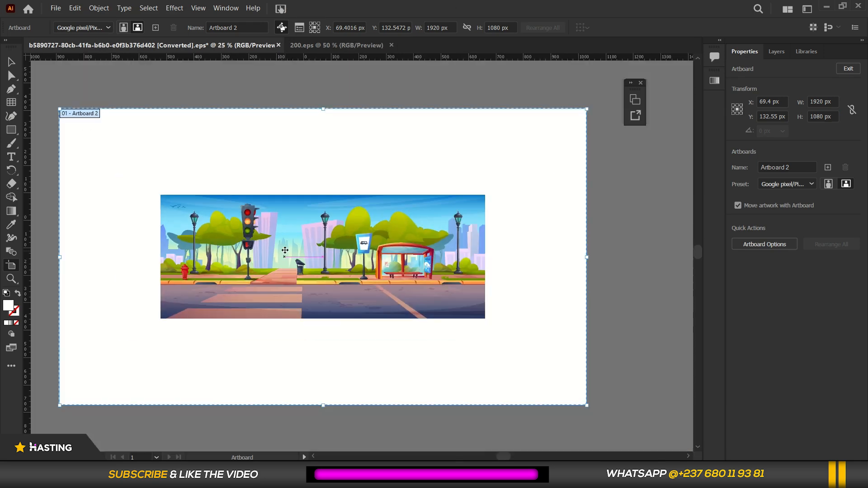
pyautogui.scroll(-1, 285, 252)
pyautogui.scroll(2, 203, 240)
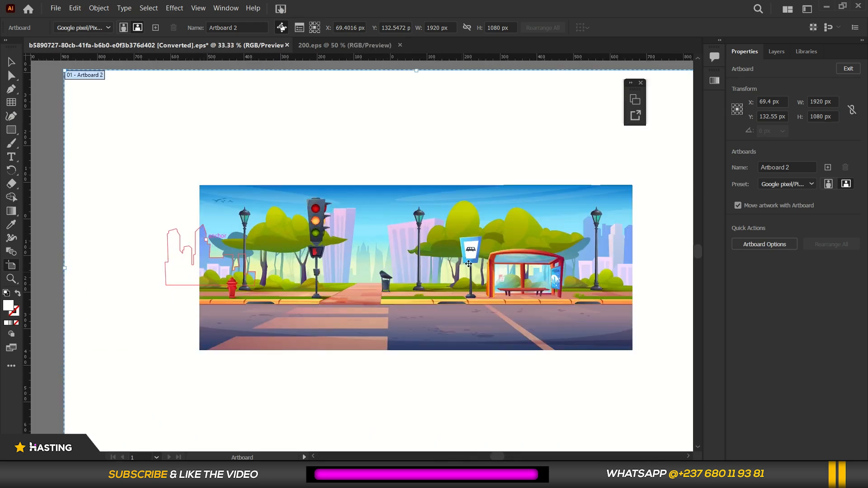
pyautogui.scroll(-1, 373, 252)
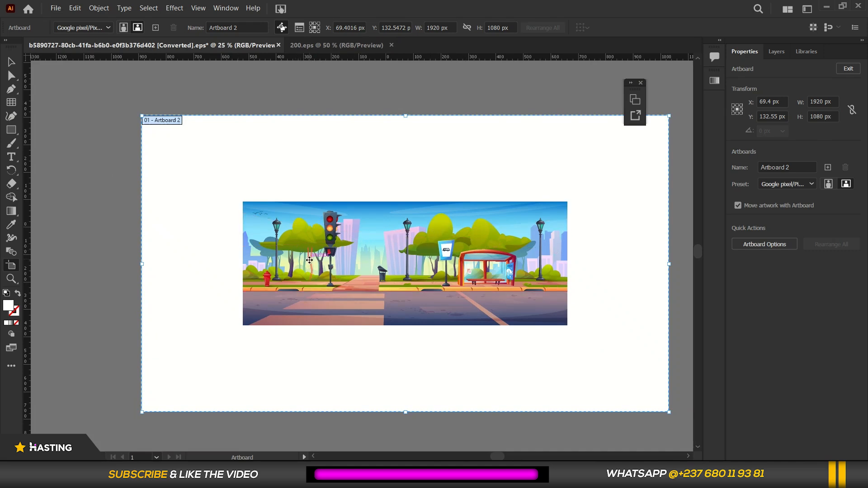
# Scale the street artwork proportionally from its centre to about 2923 by 1113 px so it covers the artboard.
pyautogui.click(9, 64)
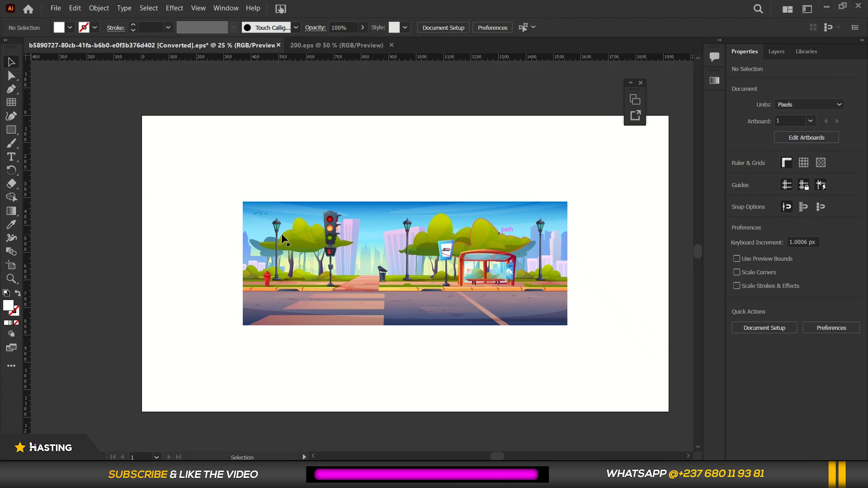
pyautogui.click(384, 270)
pyautogui.scroll(-1, 384, 271)
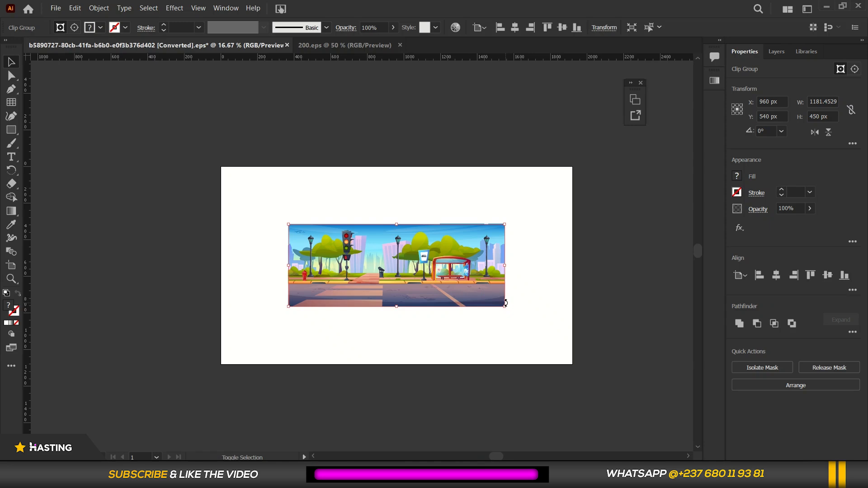
pyautogui.moveTo(504, 306); pyautogui.dragTo(664, 410)
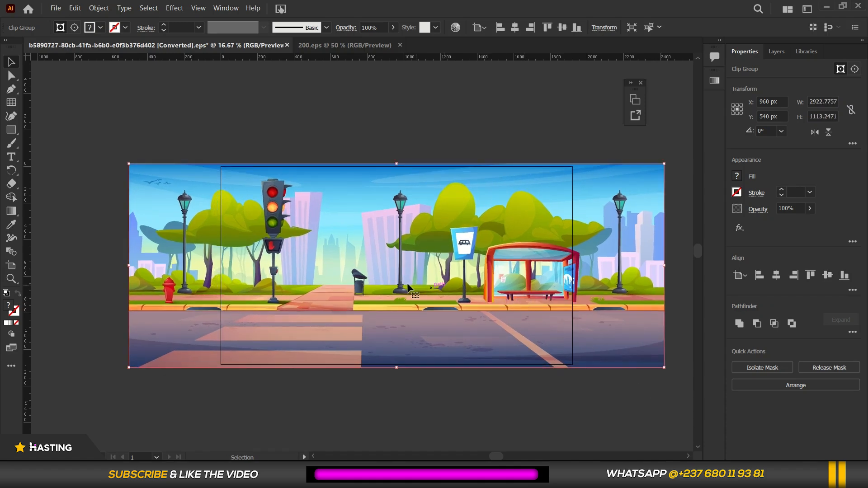
pyautogui.hotkey('ctrl', 'shift', 'a')
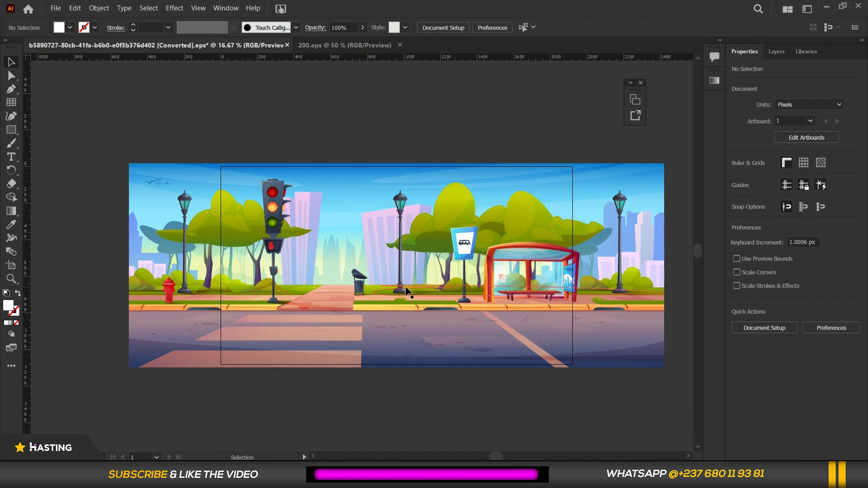
# Move the street artwork horizontally to about X 1354 px, keeping the artboard covered, and deselect it.
pyautogui.click(406, 288)
pyautogui.moveTo(406, 287); pyautogui.dragTo(452, 284)
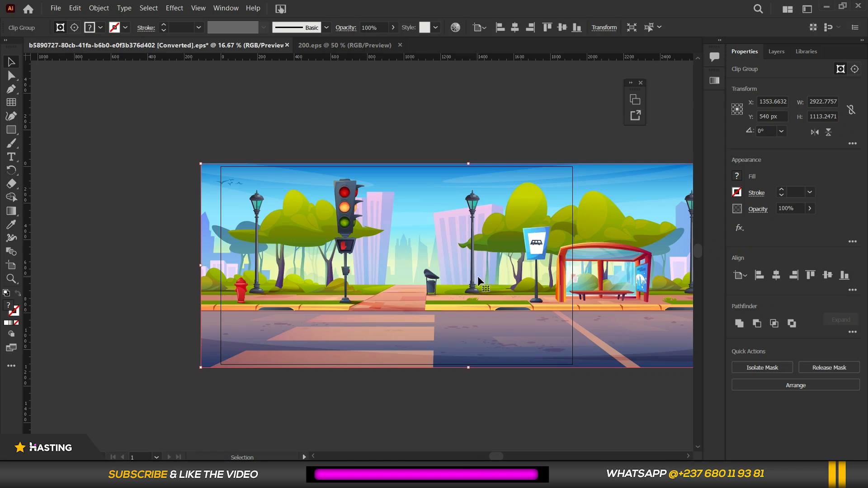
pyautogui.click(364, 138)
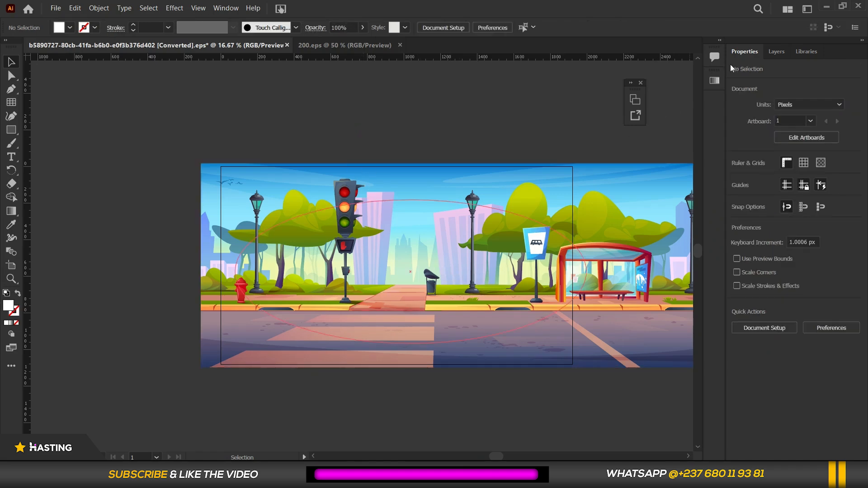
# Add a new layer above the street artwork, rename Layer 1 as "street background", and make the new layer active.
pyautogui.click(773, 55)
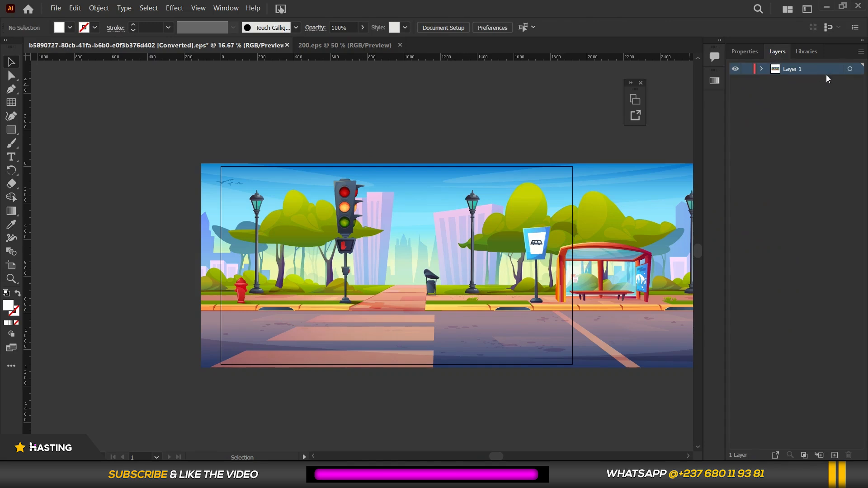
pyautogui.click(835, 455)
pyautogui.doubleClick(793, 81)
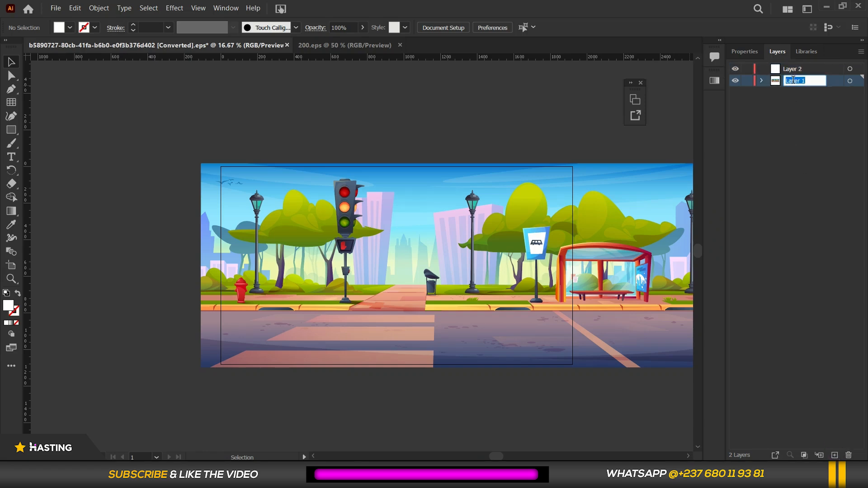
pyautogui.write('s')
pyautogui.write('treet background')
pyautogui.press('Return')
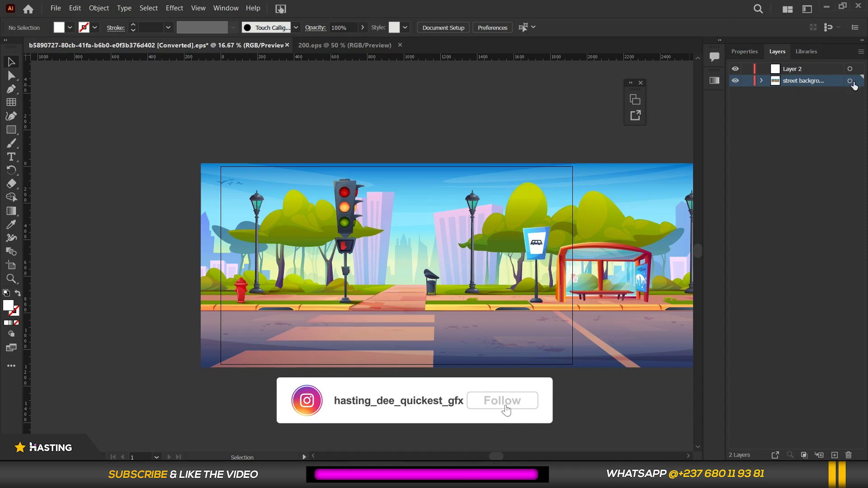
pyautogui.click(850, 69)
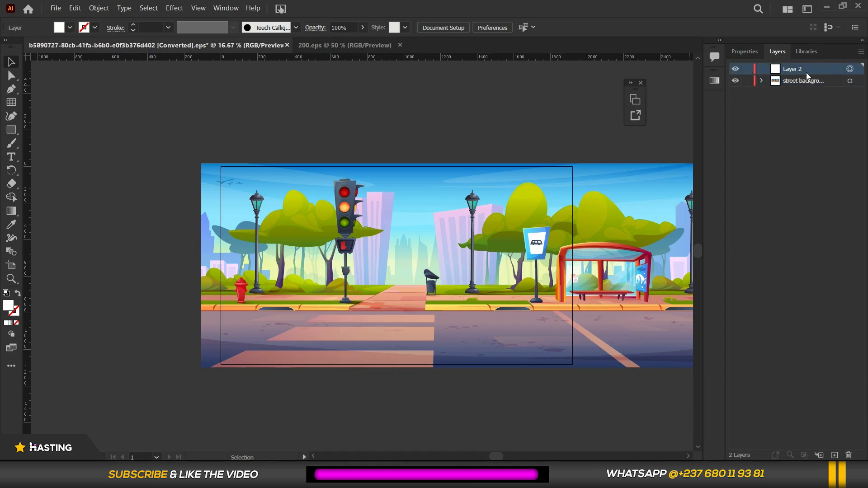
# In 200.eps, select the SUV and expand Layer 1 and its group to reach the wheel groups.
pyautogui.click(340, 47)
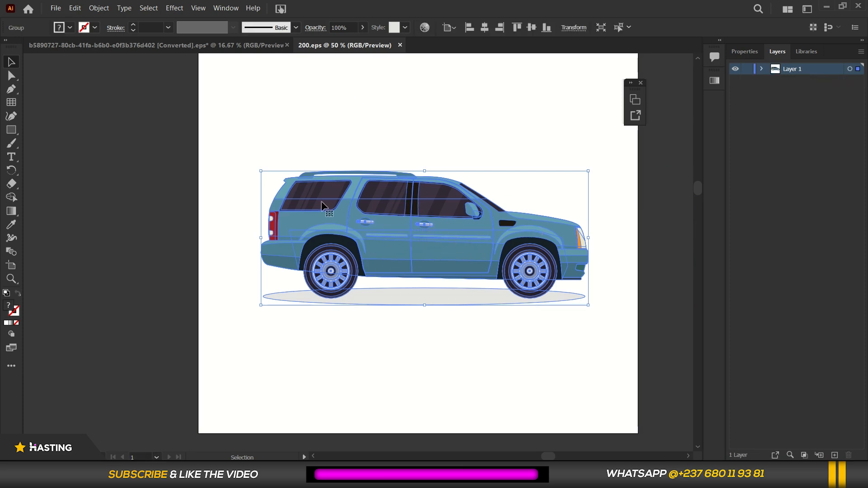
pyautogui.click(762, 70)
pyautogui.click(761, 69)
pyautogui.click(762, 69)
pyautogui.click(774, 81)
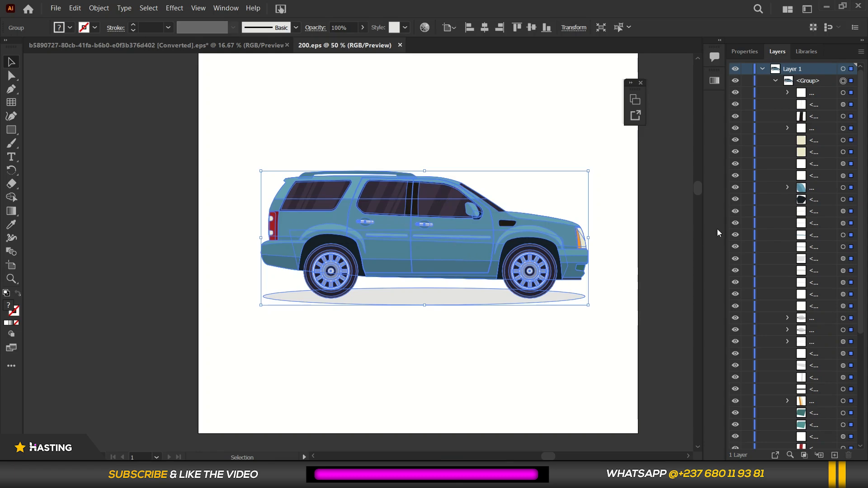
pyautogui.scroll(-5, 767, 231)
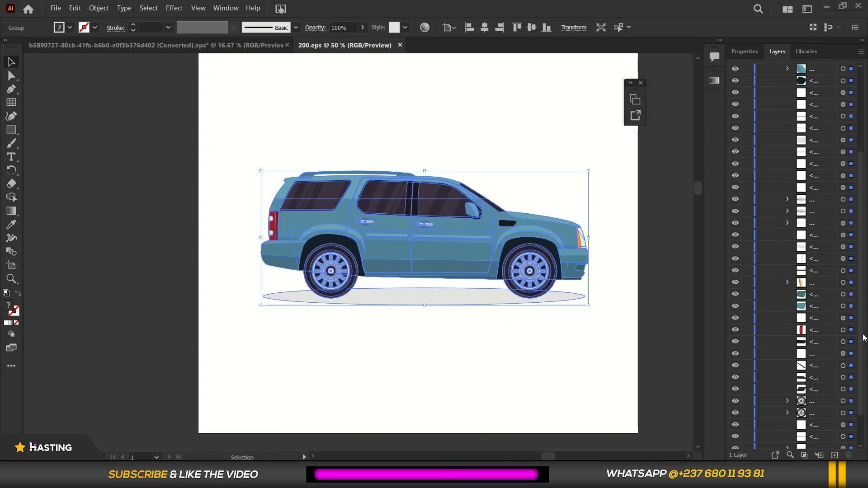
pyautogui.scroll(-3, 862, 338)
# Identify the two wheel groups by hiding and showing each, then highlight the upper wheel group in the layer list.
pyautogui.click(736, 361)
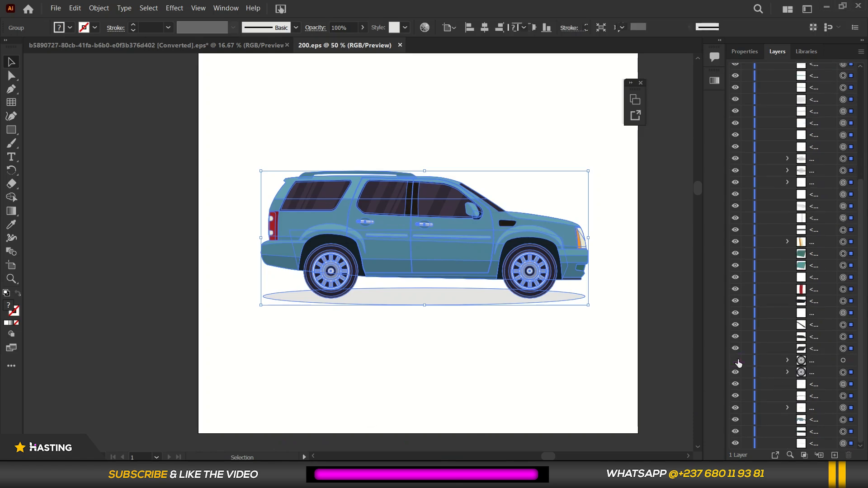
pyautogui.click(736, 360)
pyautogui.click(735, 372)
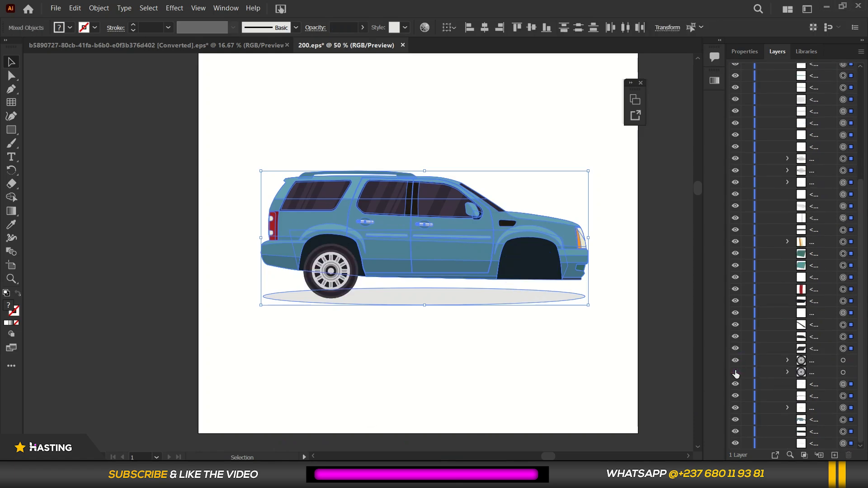
pyautogui.click(735, 372)
pyautogui.click(736, 360)
pyautogui.click(736, 360)
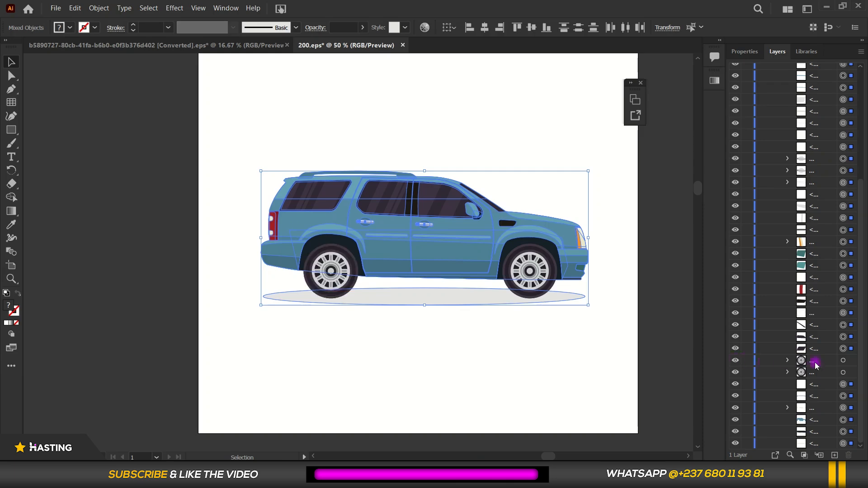
pyautogui.click(815, 364)
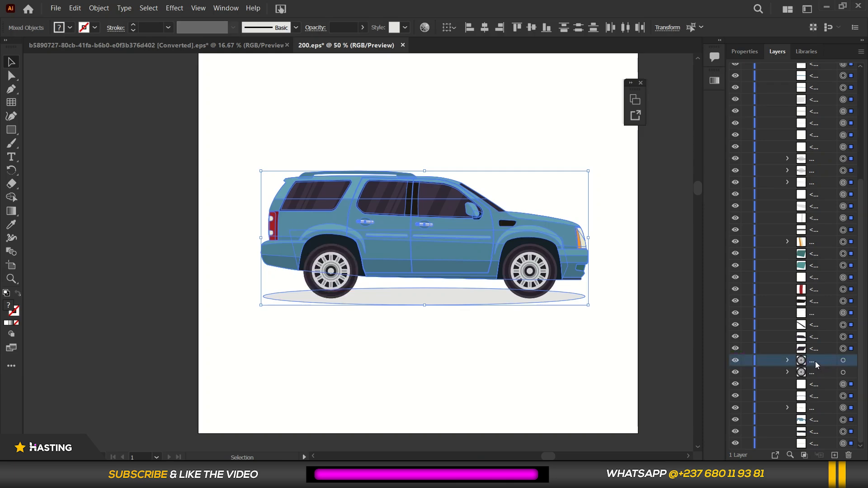
# Collect each SUV wheel group into its own new layer, collapse the body group, and check the separation by hiding and showing the body.
pyautogui.click(861, 52)
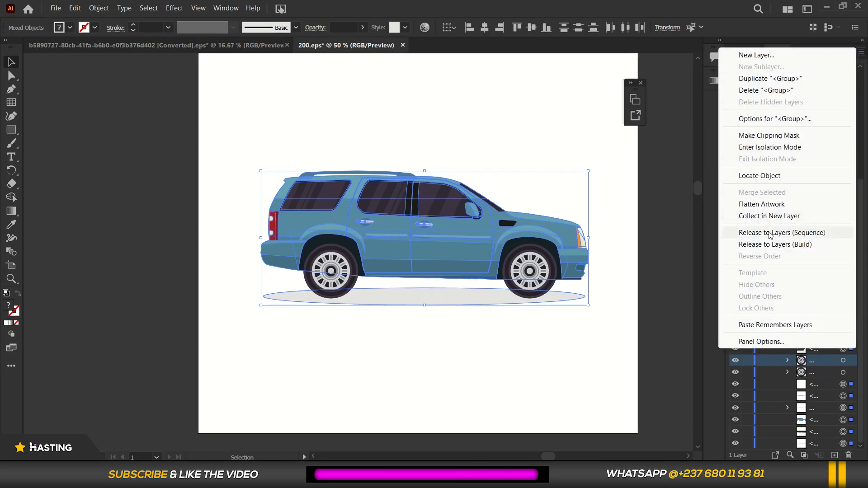
pyautogui.click(774, 218)
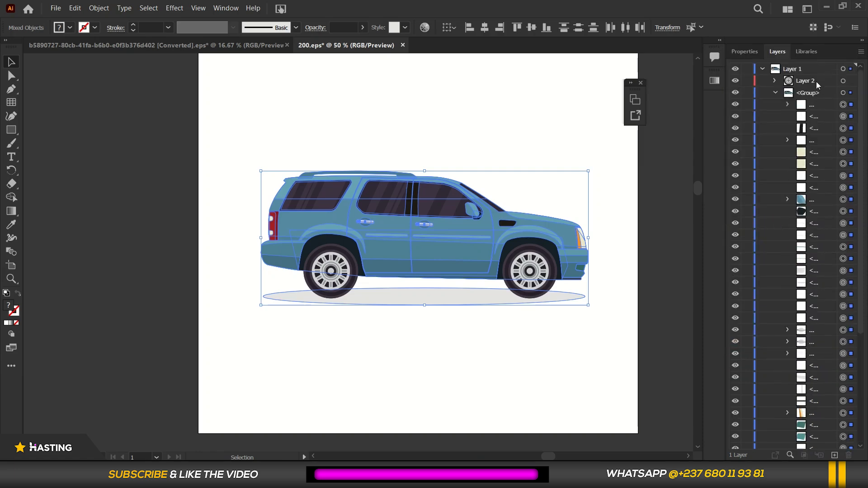
pyautogui.scroll(-5, 796, 136)
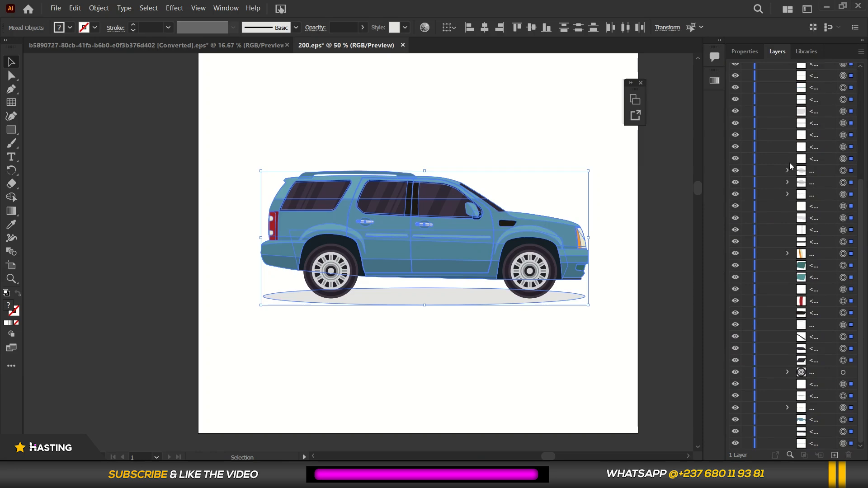
pyautogui.click(810, 374)
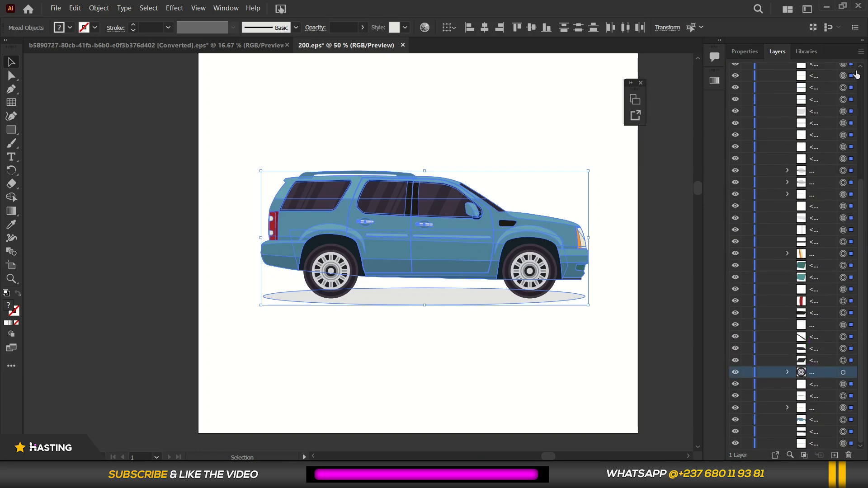
pyautogui.click(861, 52)
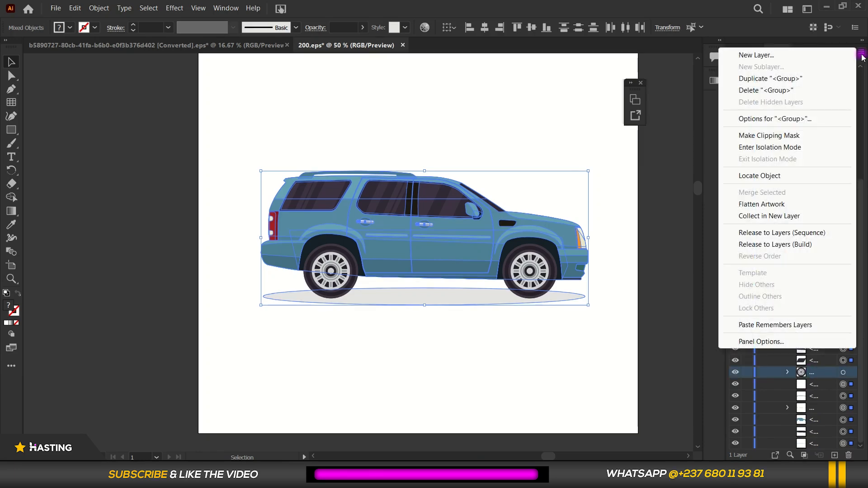
pyautogui.click(773, 216)
pyautogui.scroll(10, 790, 198)
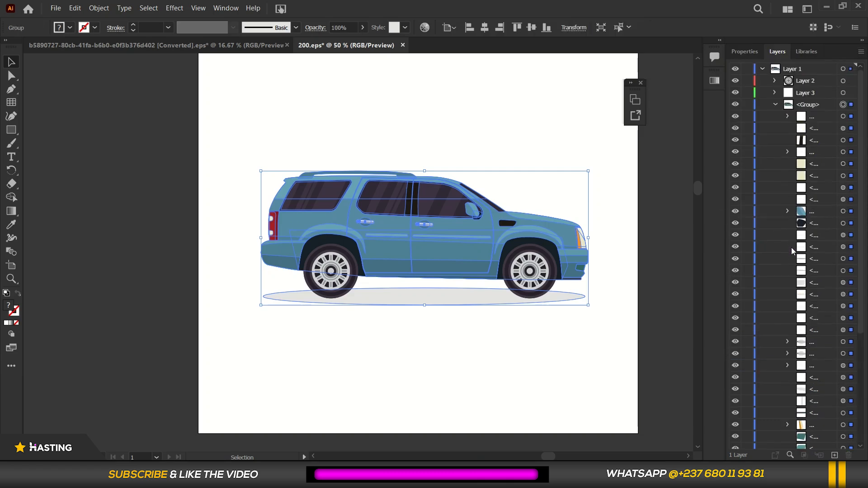
pyautogui.click(775, 105)
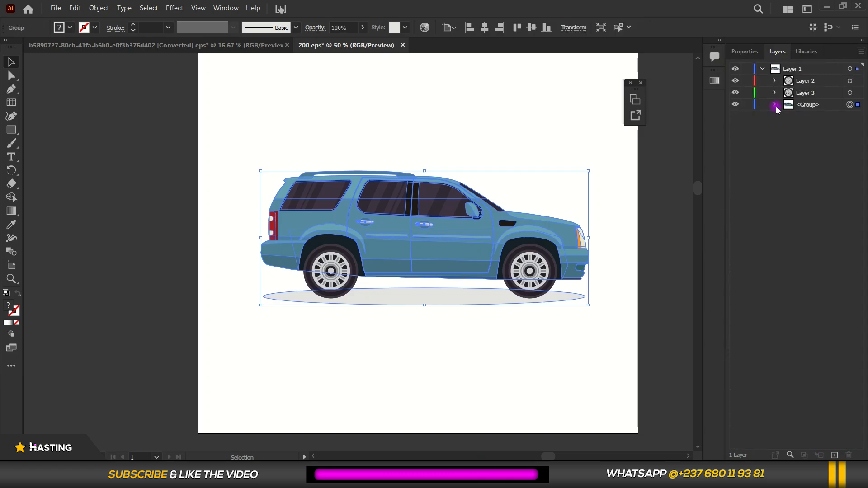
pyautogui.click(736, 105)
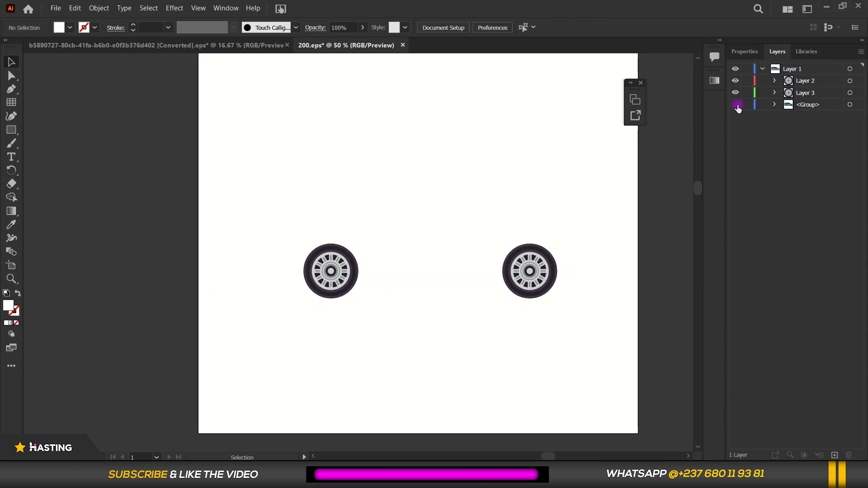
pyautogui.click(736, 104)
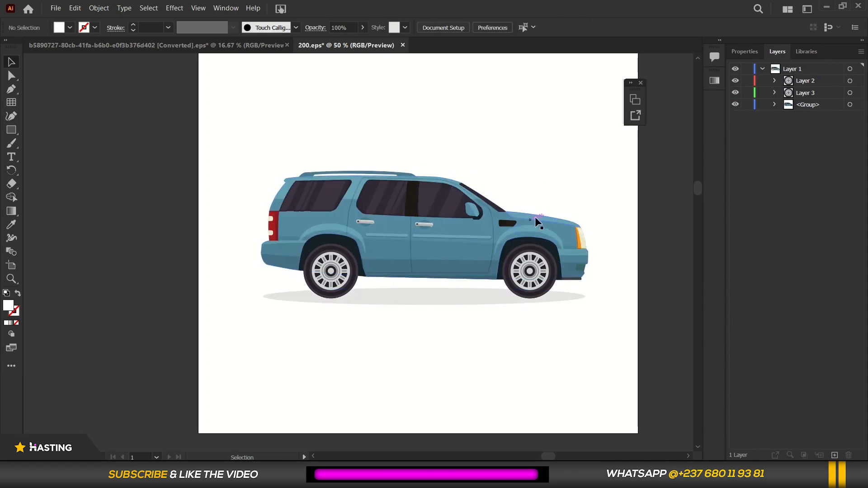
pyautogui.click(737, 105)
pyautogui.click(737, 106)
# Move the wheel layers, Layer 2 and Layer 3, out of Layer 1 to the top level above it, and make Layer 1 active.
pyautogui.click(796, 71)
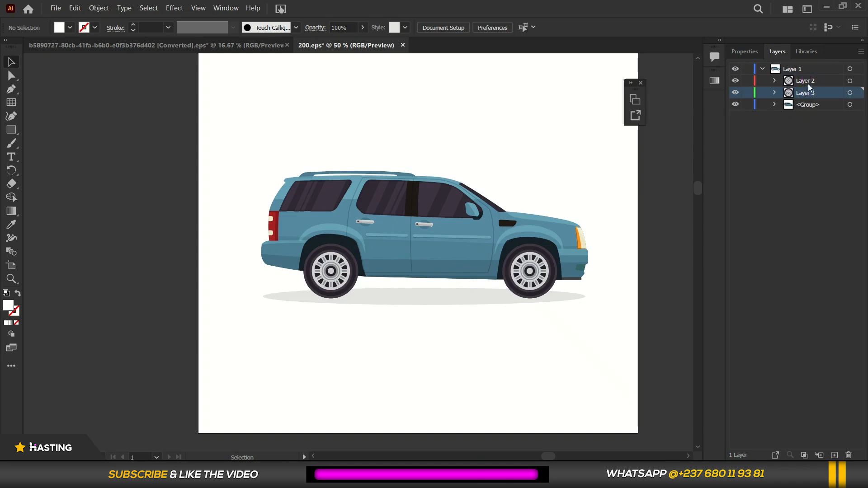
pyautogui.click(807, 82)
pyautogui.moveTo(808, 84); pyautogui.dragTo(807, 64)
pyautogui.moveTo(803, 98); pyautogui.dragTo(804, 80)
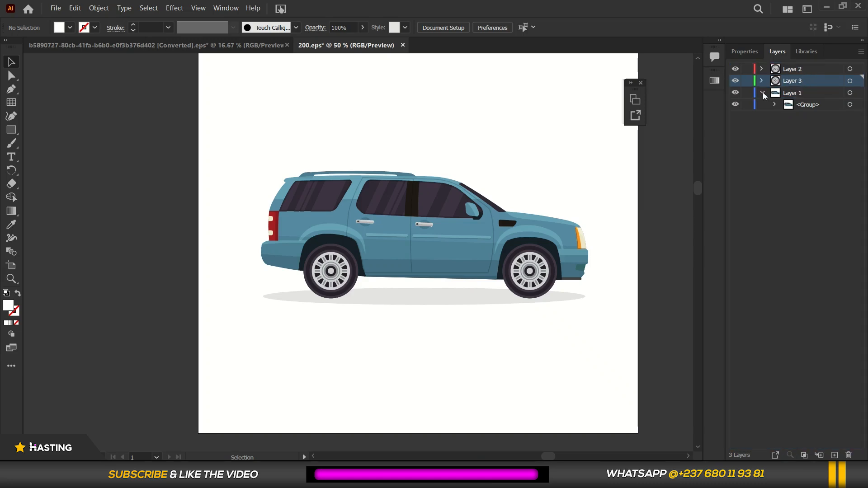
pyautogui.click(762, 93)
pyautogui.click(793, 96)
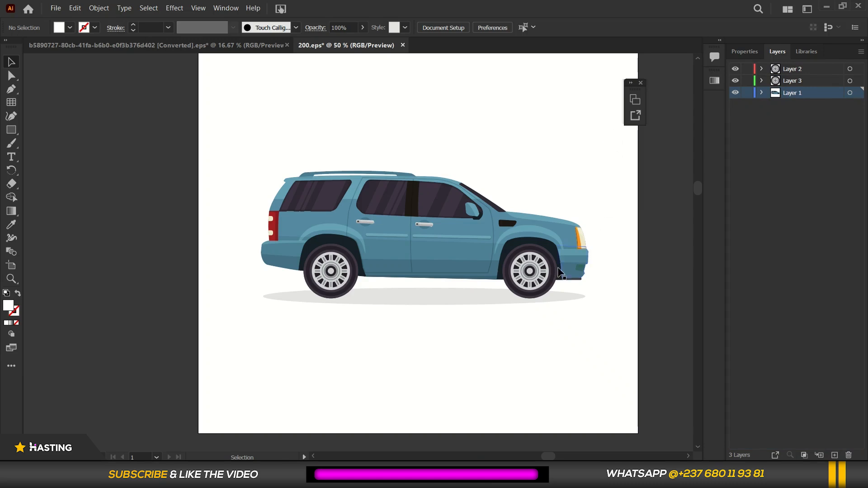
# Delete the grey shadow ellipse under the SUV from the body group and collapse Layer 1.
pyautogui.click(422, 296)
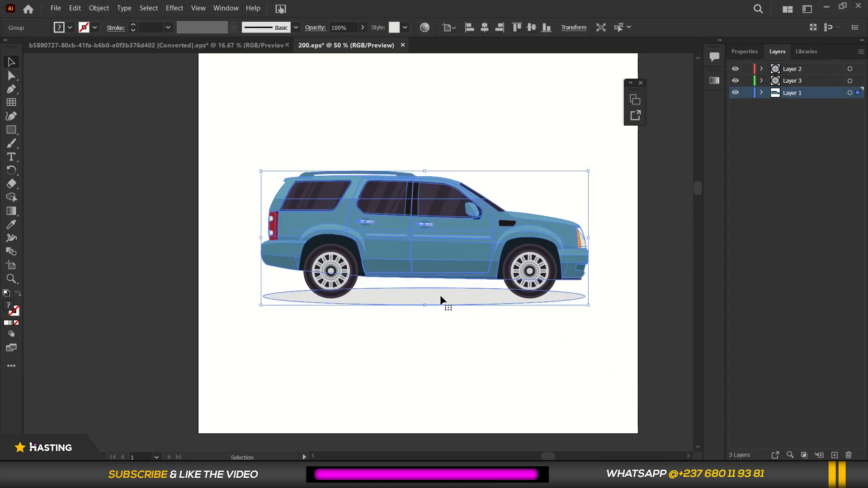
pyautogui.click(762, 93)
pyautogui.click(775, 104)
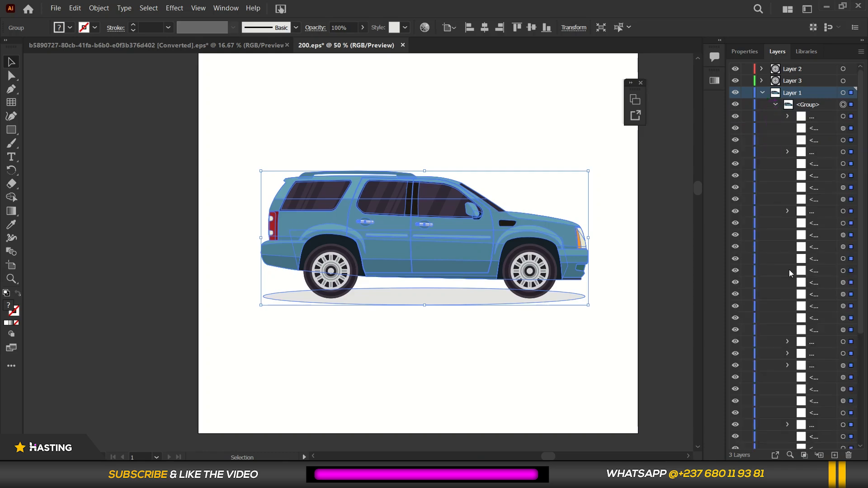
pyautogui.scroll(-5, 790, 273)
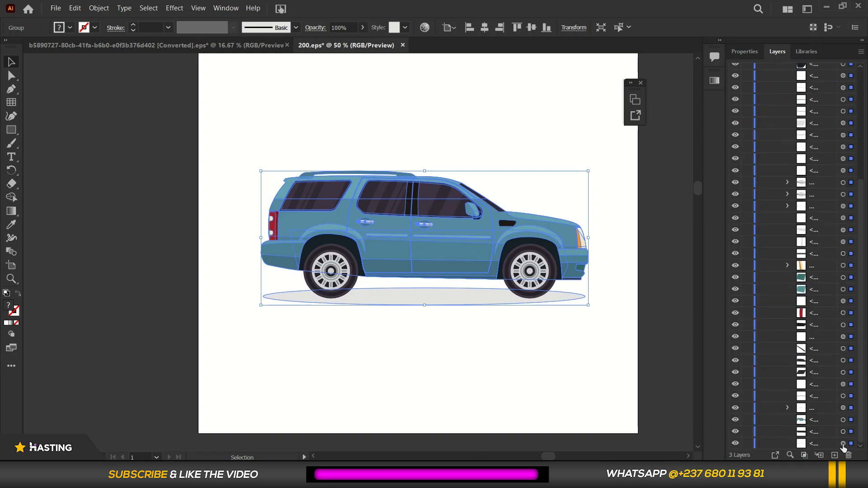
pyautogui.click(843, 443)
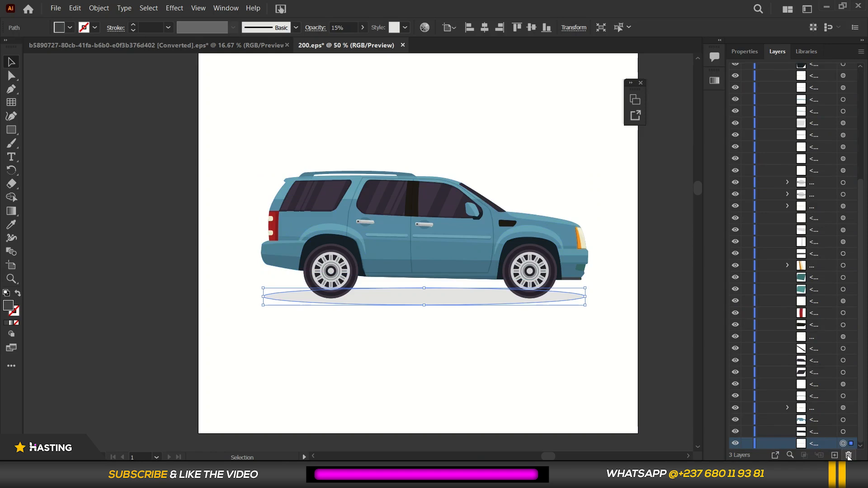
pyautogui.click(848, 455)
pyautogui.scroll(10, 766, 111)
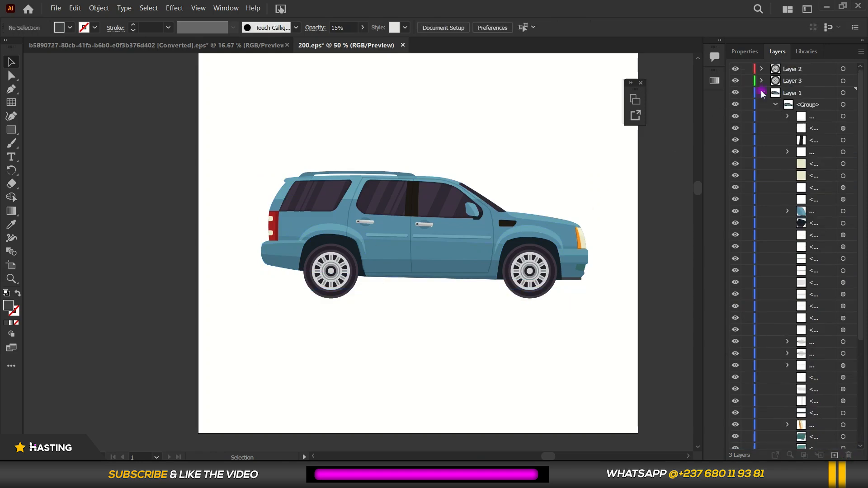
pyautogui.click(762, 93)
pyautogui.click(798, 94)
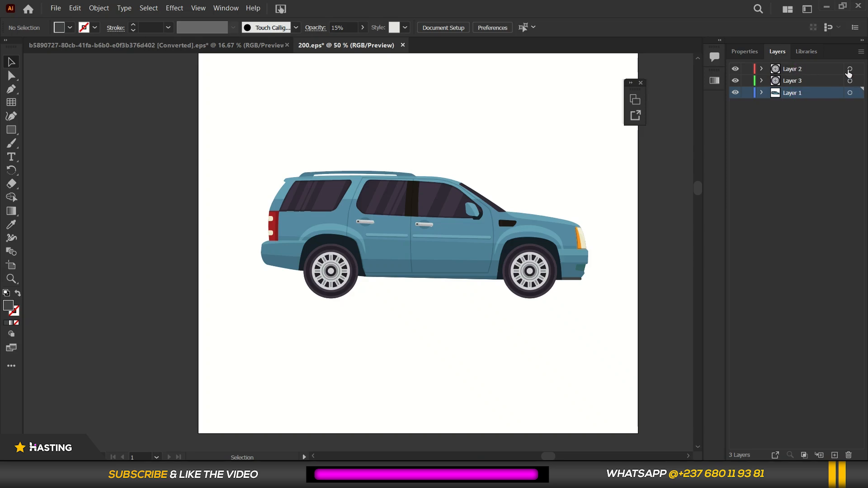
# Select the artwork on all three SUV layers and bring it into the street scene document on Layer 2.
pyautogui.click(849, 70)
pyautogui.keyDown('shift'); pyautogui.click(850, 93); pyautogui.keyUp('shift')
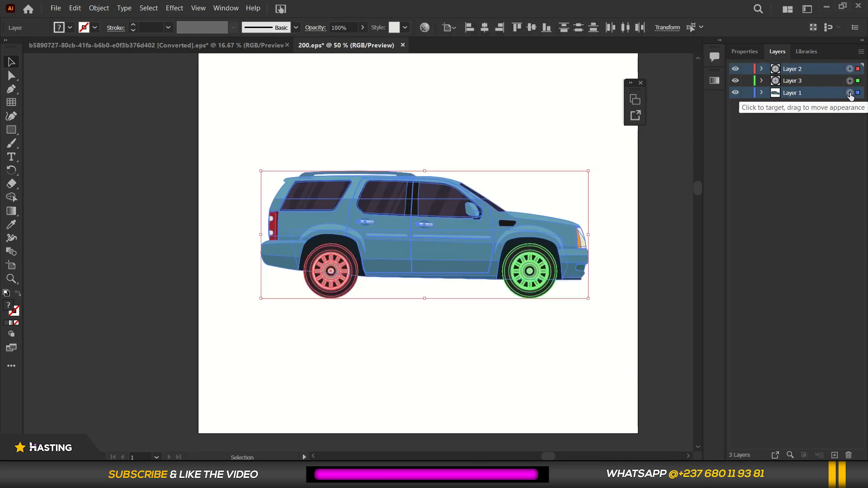
pyautogui.keyDown('ctrl'); pyautogui.click(814, 85); pyautogui.keyUp('ctrl')
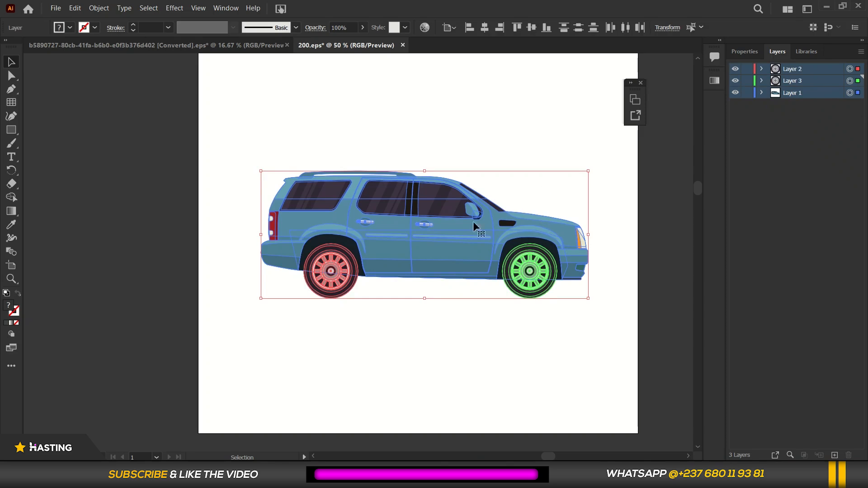
pyautogui.moveTo(480, 231); pyautogui.dragTo(428, 241)
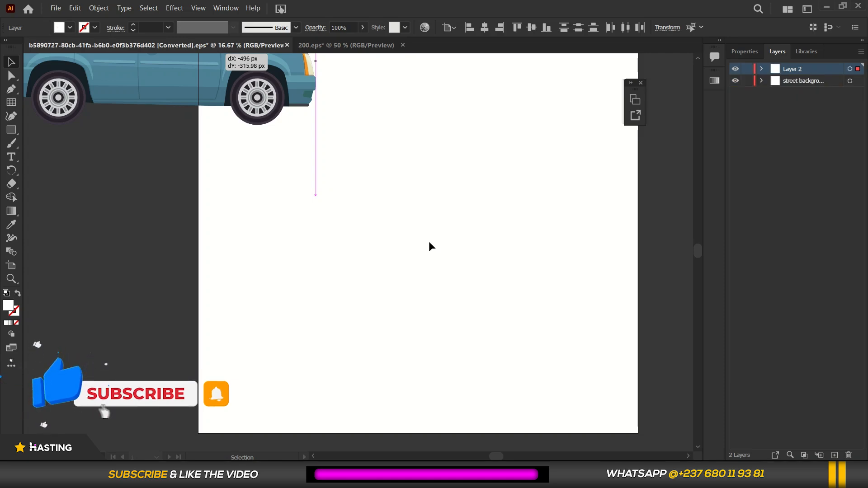
pyautogui.moveTo(429, 242); pyautogui.dragTo(429, 242)
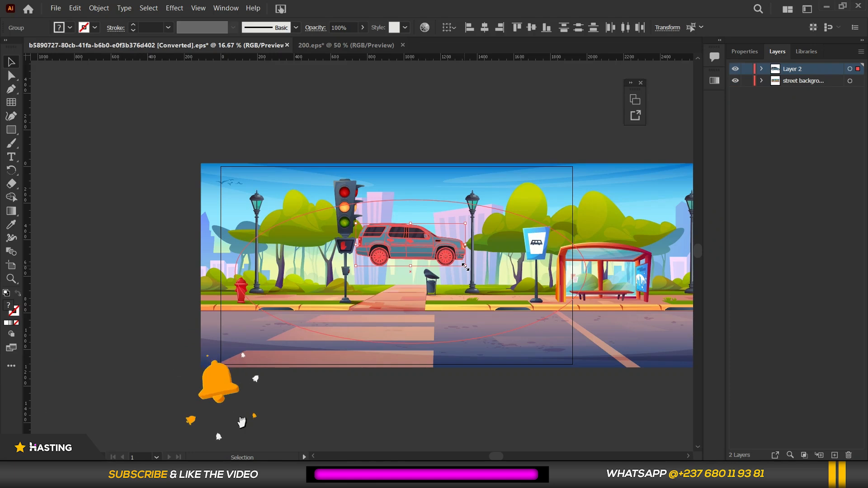
# Scale the SUV proportionally to about 951 by 370 px, place it on the road over the crosswalk, and deselect it.
pyautogui.moveTo(465, 268); pyautogui.dragTo(499, 291)
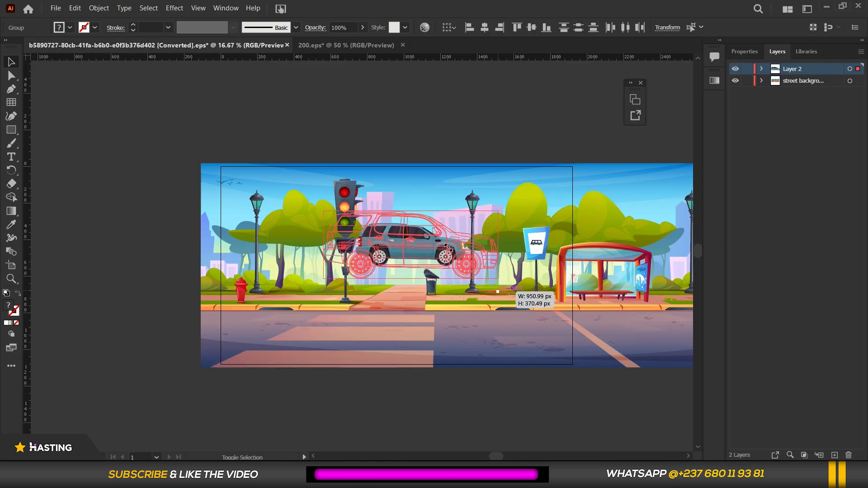
pyautogui.moveTo(408, 272); pyautogui.dragTo(369, 324)
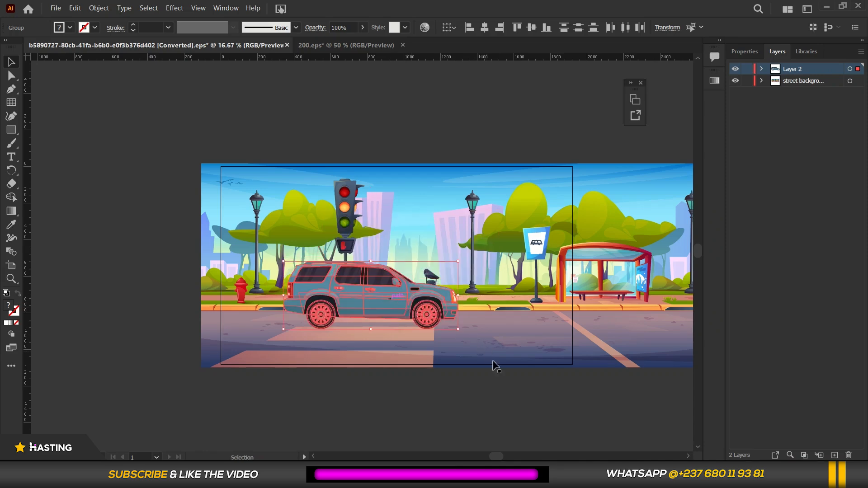
pyautogui.click(499, 395)
# In the street scene, select the SUV's rear wheel group within Layer 2 and collect it in a new layer.
pyautogui.scroll(1, 280, 302)
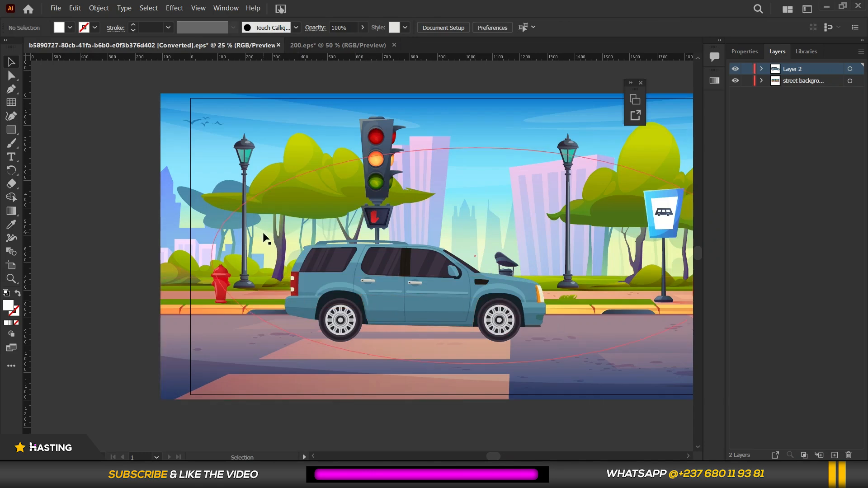
pyautogui.scroll(-1, 267, 237)
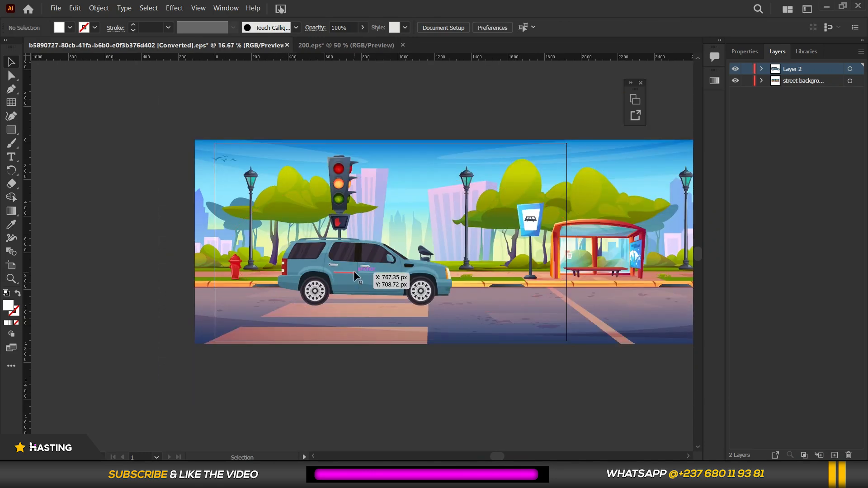
pyautogui.scroll(2, 334, 273)
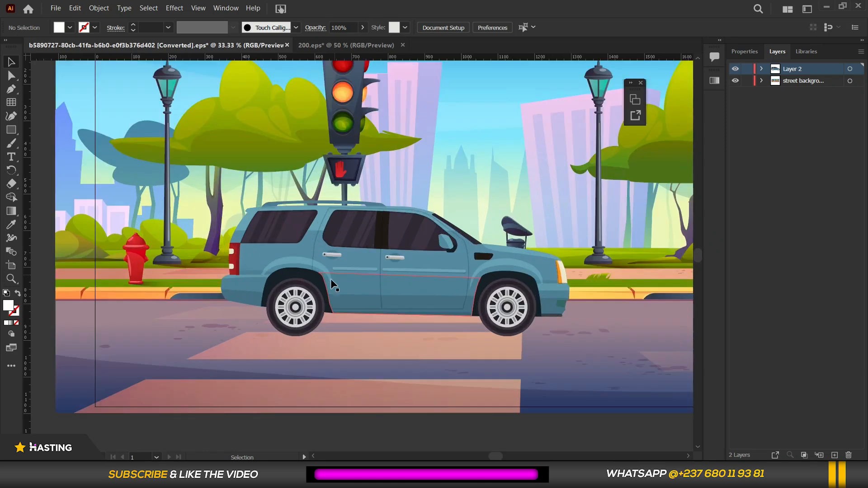
pyautogui.click(304, 306)
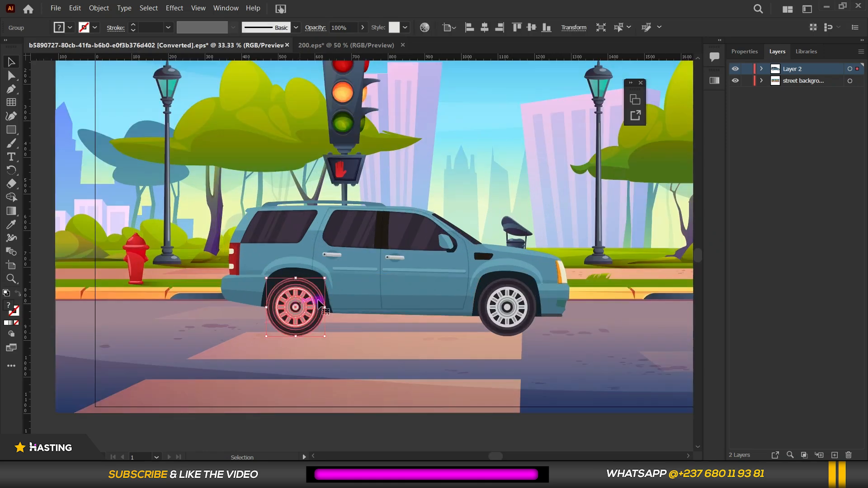
pyautogui.click(764, 68)
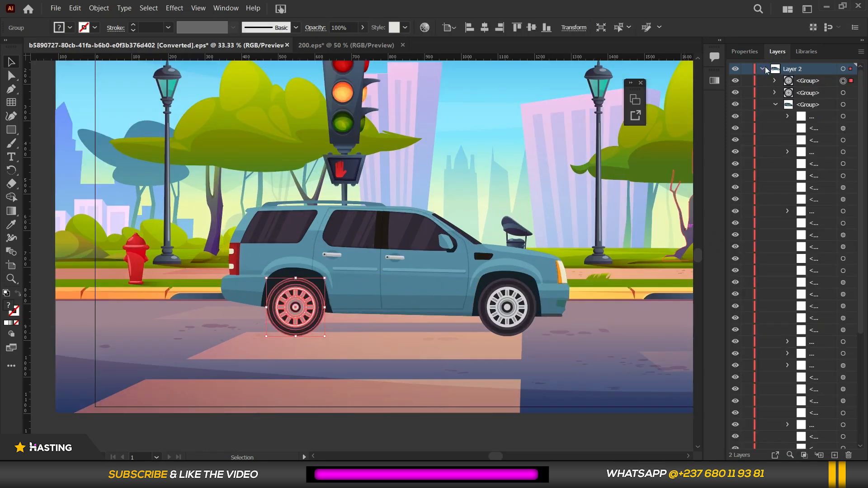
pyautogui.click(774, 104)
pyautogui.click(808, 82)
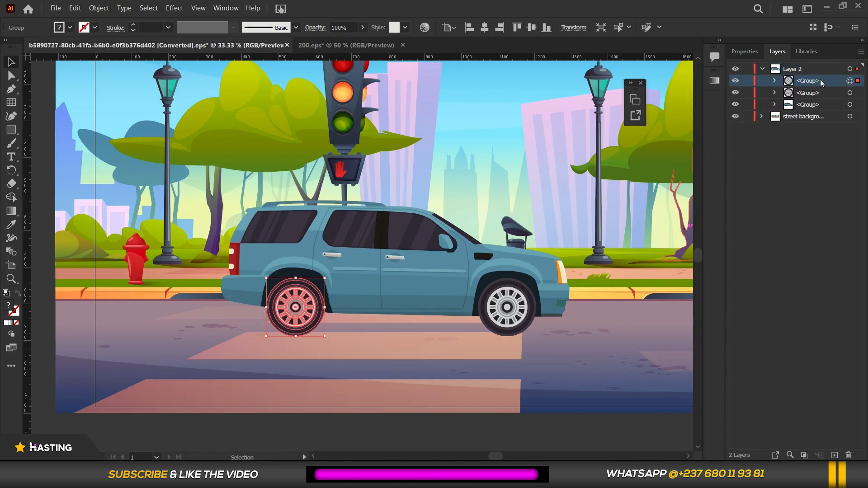
pyautogui.click(861, 52)
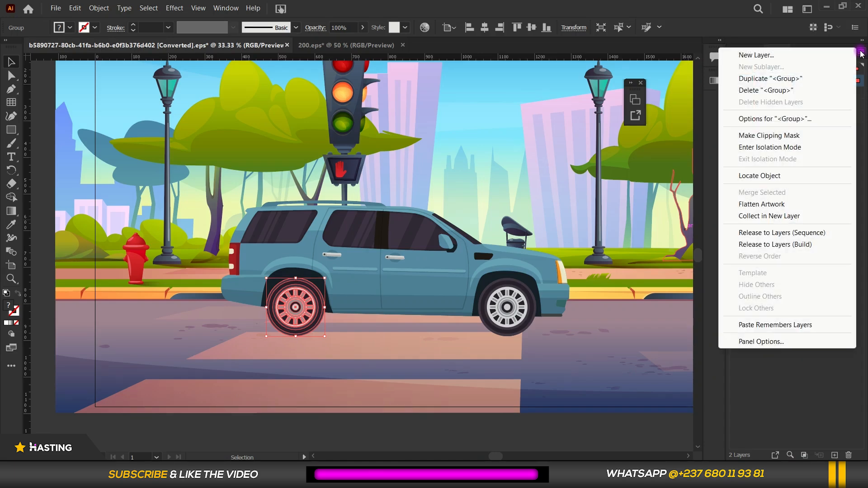
pyautogui.click(810, 220)
# Select the SUV's front wheel group and collect it in its own new layer.
pyautogui.click(843, 93)
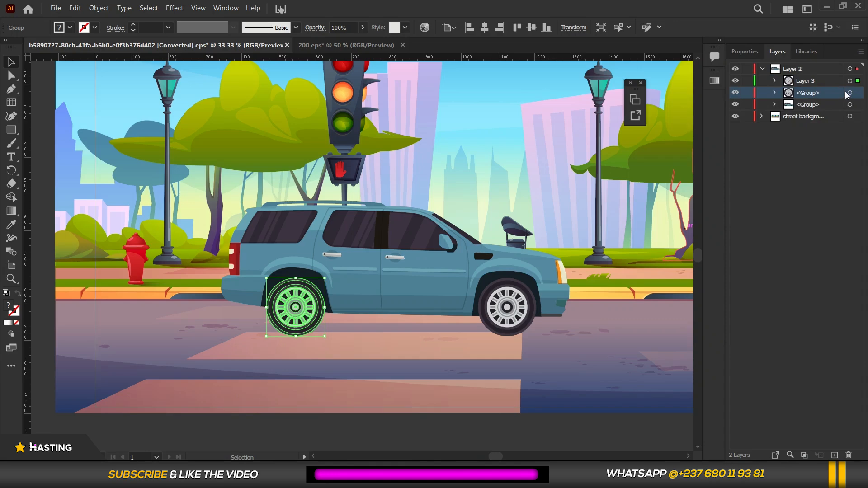
pyautogui.click(849, 94)
pyautogui.click(860, 52)
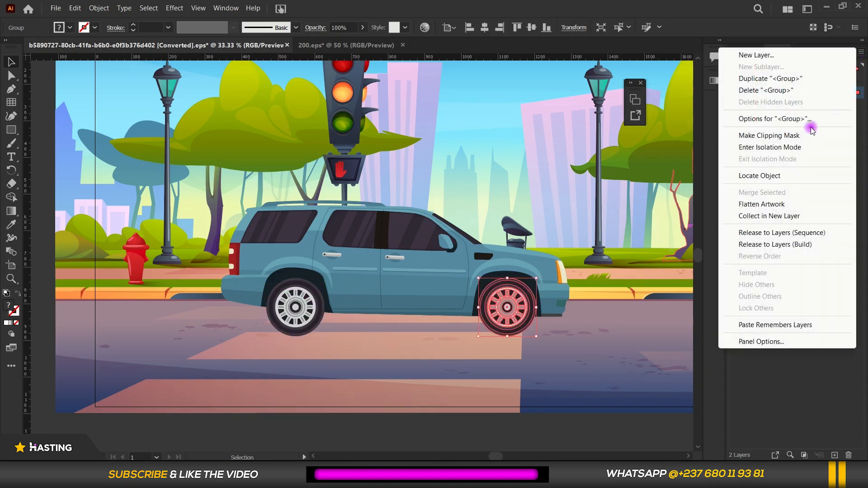
pyautogui.click(800, 217)
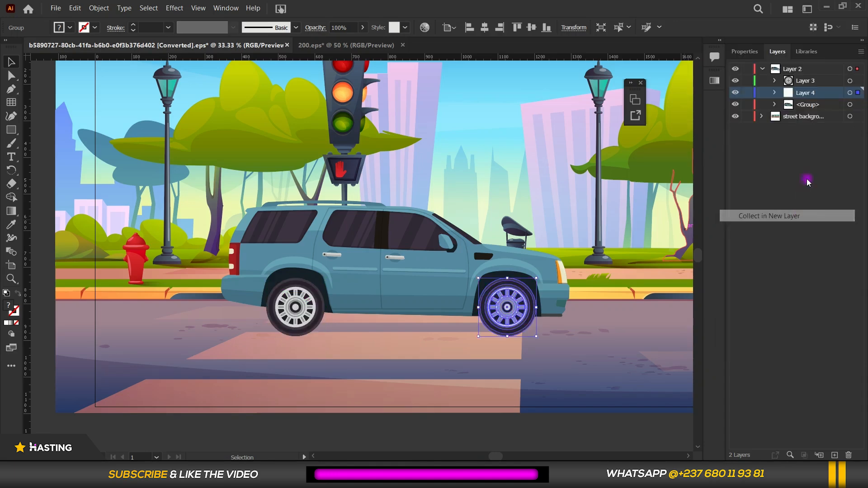
# Move Layer 3 and Layer 4 out of Layer 2 to the top level, collapse Layer 2, and toggle its visibility off and on.
pyautogui.keyDown('shift'); pyautogui.click(808, 84); pyautogui.keyUp('shift')
pyautogui.moveTo(808, 84); pyautogui.dragTo(804, 65)
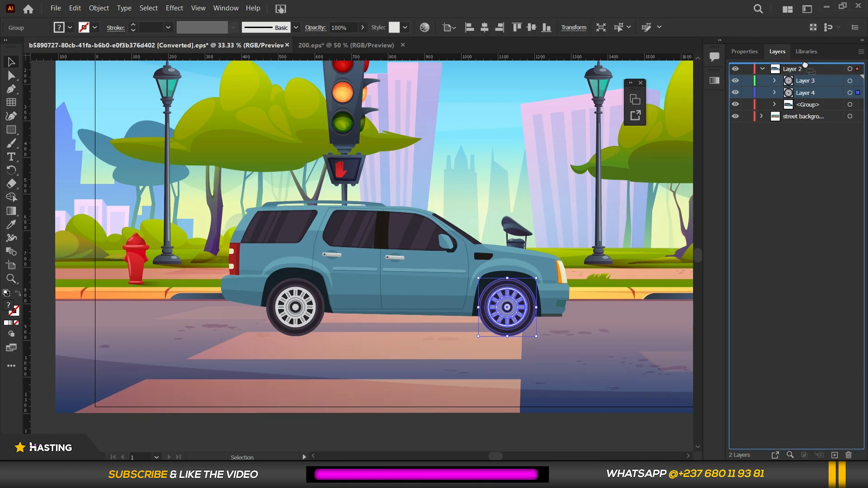
pyautogui.moveTo(805, 66); pyautogui.dragTo(804, 64)
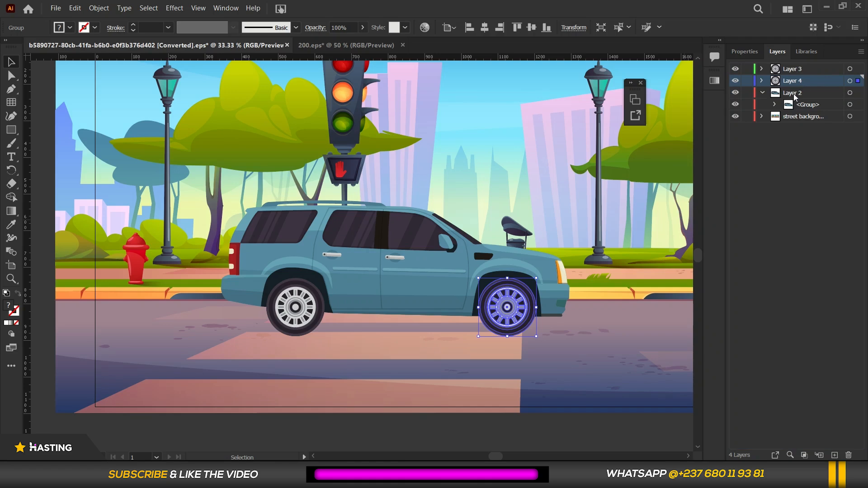
pyautogui.click(763, 93)
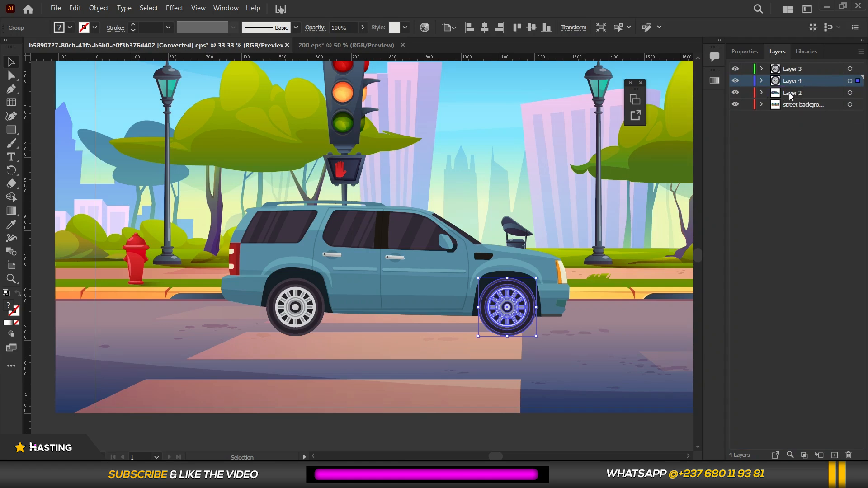
pyautogui.click(735, 93)
pyautogui.click(735, 93)
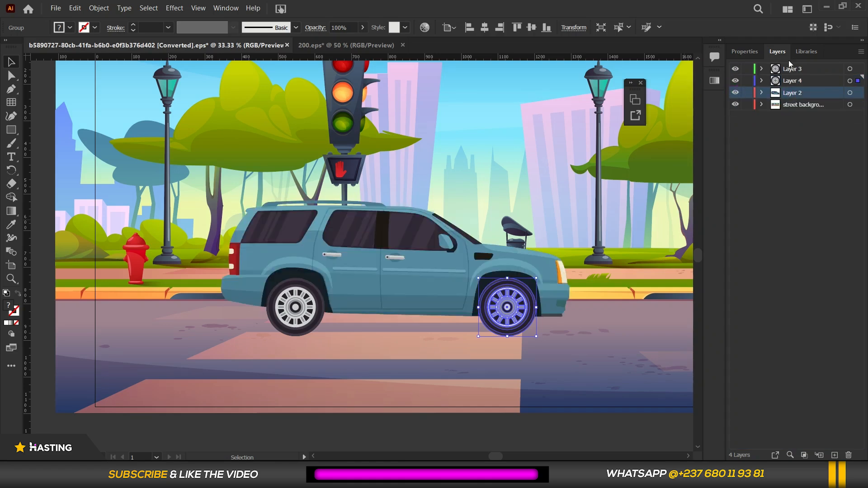
# Rename Layer 4 as "front tire" and Layer 3 as "back tire".
pyautogui.click(795, 82)
pyautogui.doubleClick(794, 80)
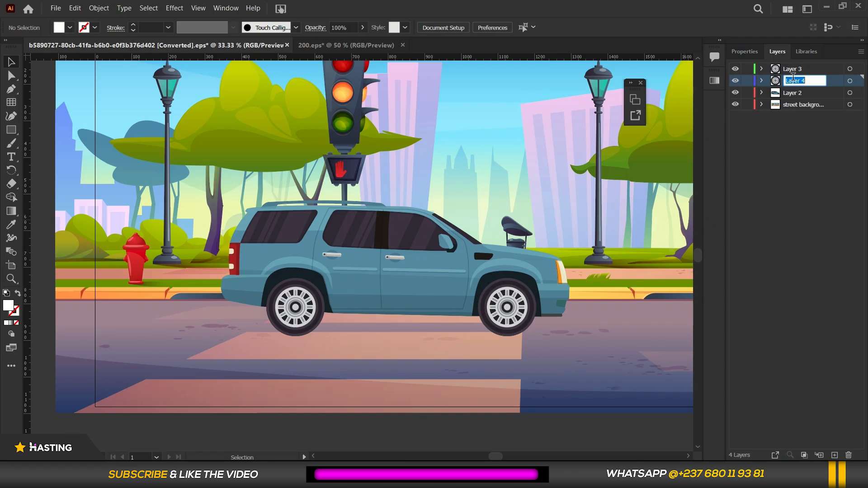
pyautogui.write('fron')
pyautogui.press('Return')
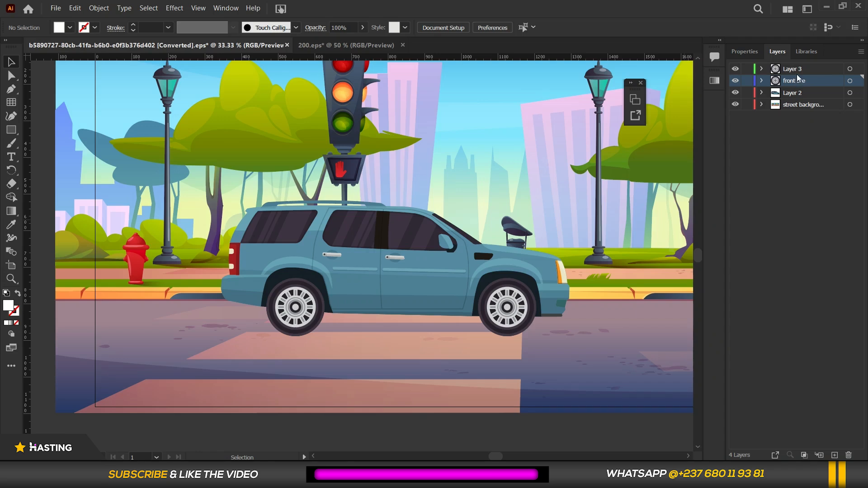
pyautogui.doubleClick(794, 69)
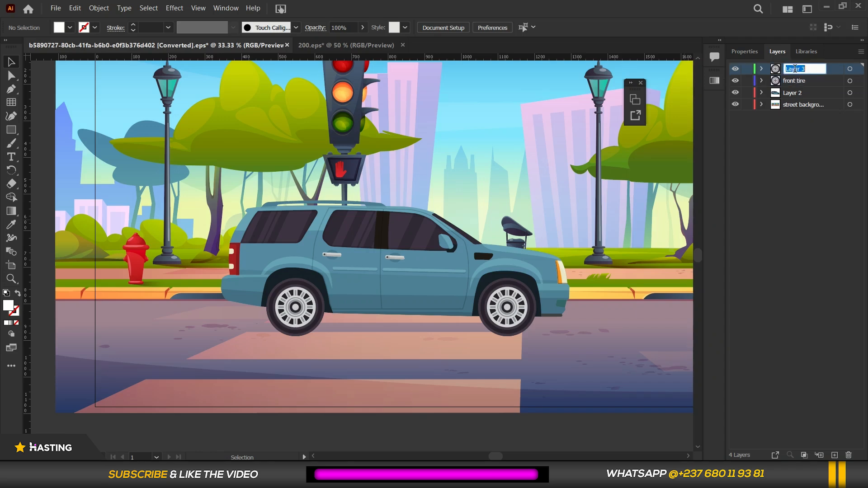
pyautogui.write('back tire')
pyautogui.press('Return')
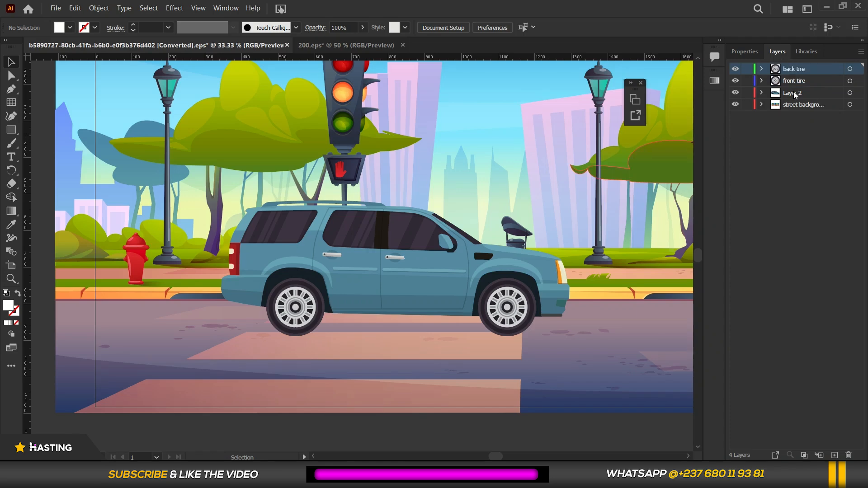
# Rename Layer 2, which holds the SUV body, as "vehicle".
pyautogui.click(790, 93)
pyautogui.doubleClick(790, 93)
pyautogui.write('vehicle')
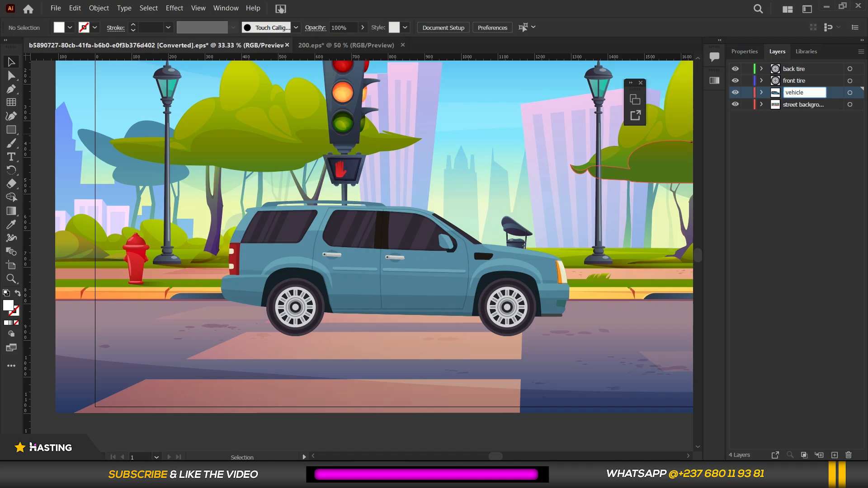
pyautogui.press('Return')
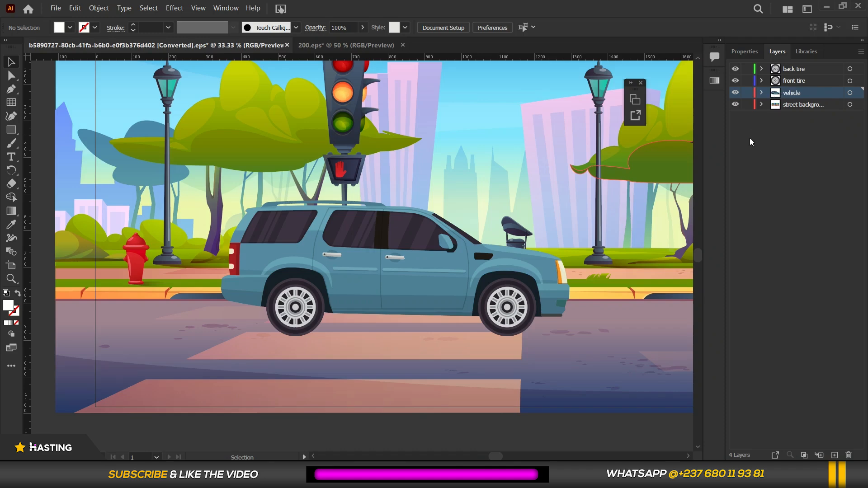
pyautogui.scroll(-2, 536, 254)
pyautogui.click(800, 104)
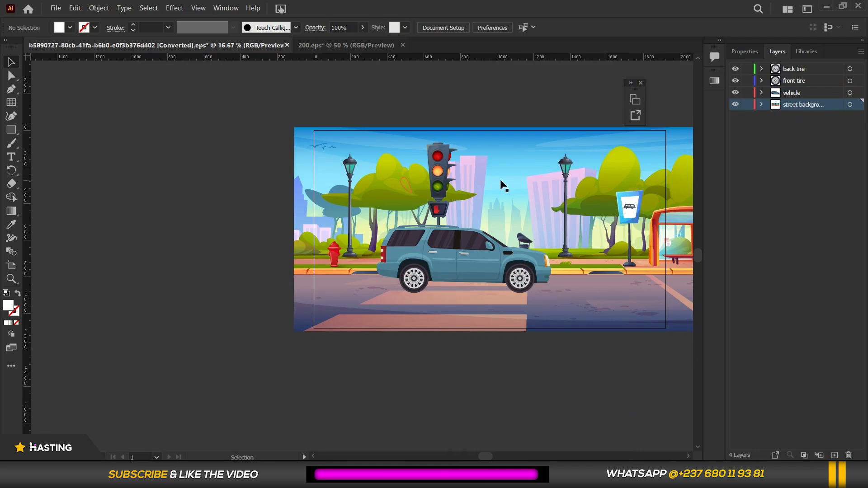
pyautogui.press('space')
pyautogui.moveTo(527, 222); pyautogui.dragTo(417, 244)
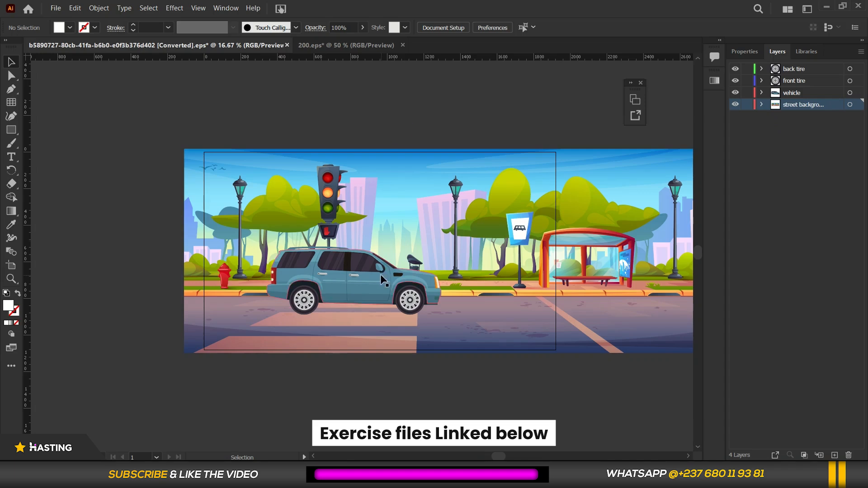
pyautogui.scroll(1, 380, 274)
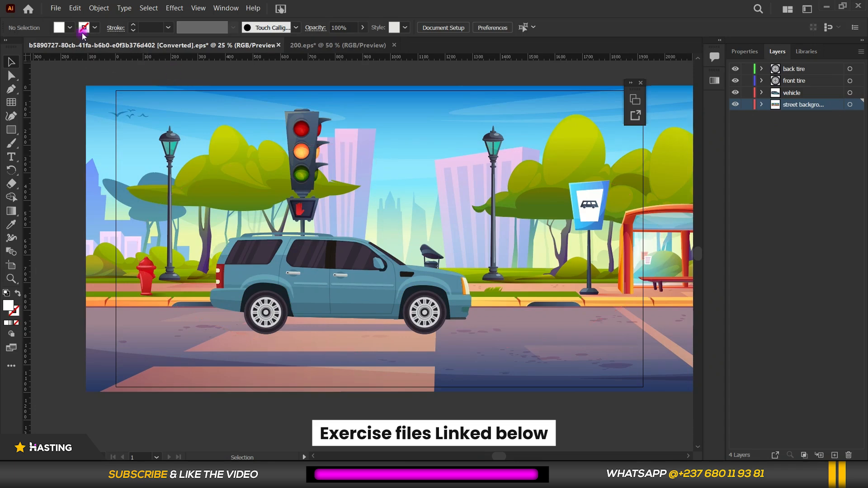
# Save the street scene as the Illustrator file "CAR ANIMATION TUTORIAL" in the ANIMATION CAR folder, with the default Illustrator 2020 options.
pyautogui.click(55, 8)
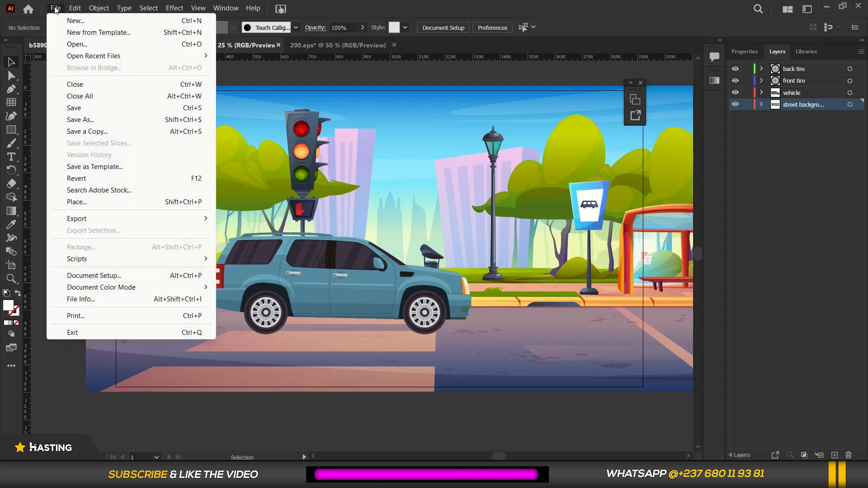
pyautogui.click(82, 119)
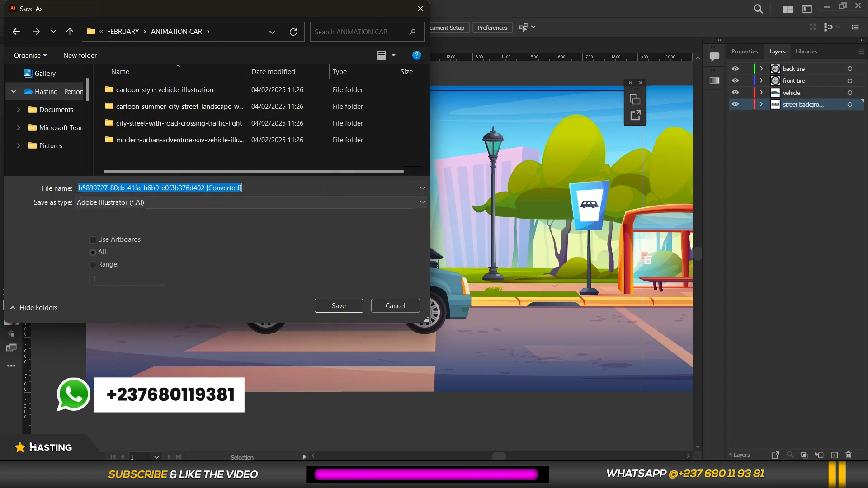
pyautogui.write('CAR')
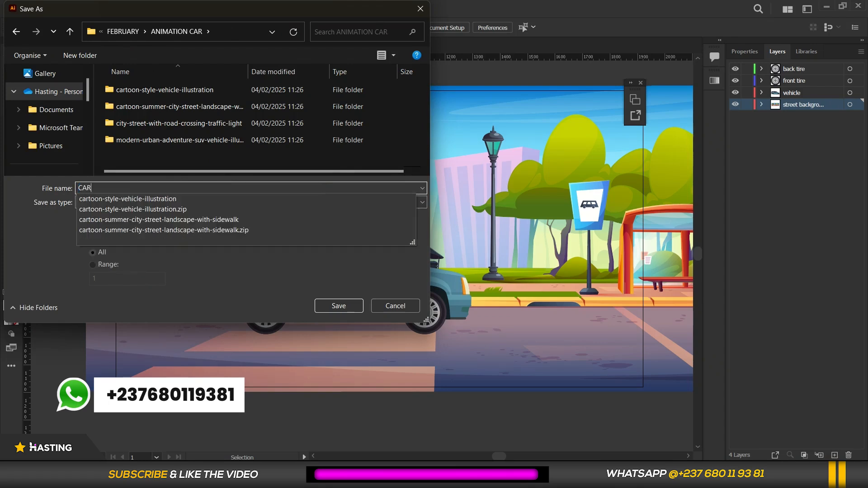
pyautogui.write(' ANIMAT')
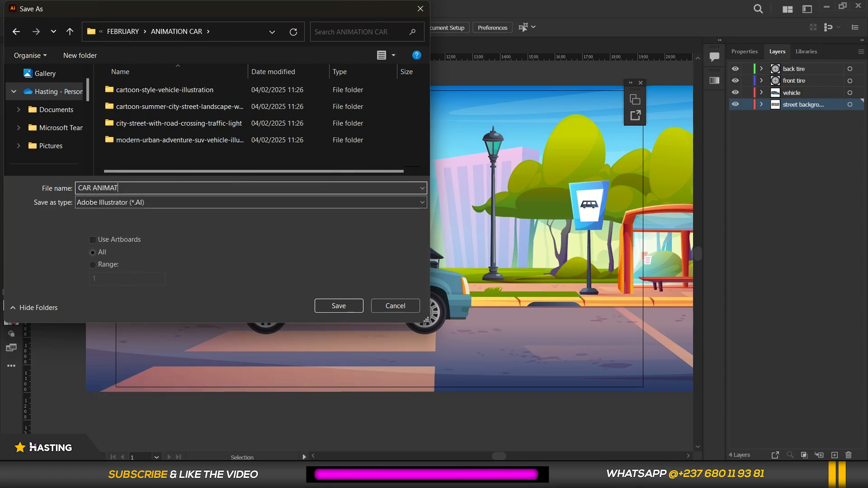
pyautogui.write('ION TUTORIAL')
pyautogui.press('Return')
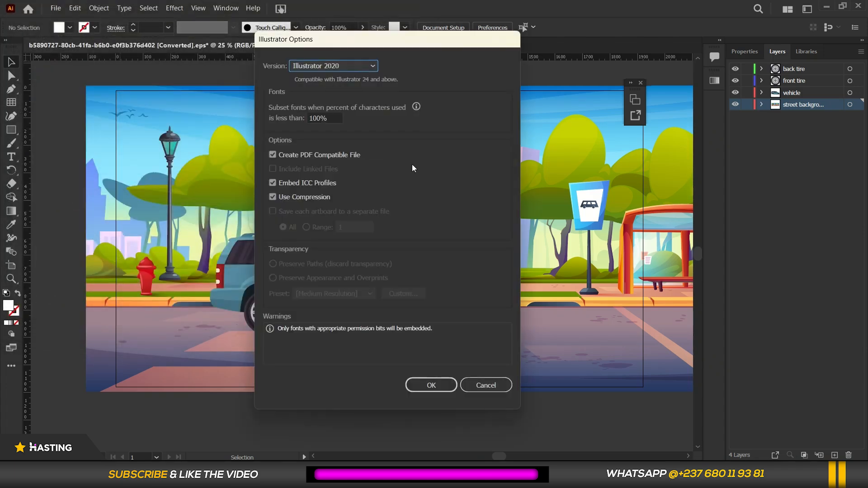
pyautogui.click(433, 383)
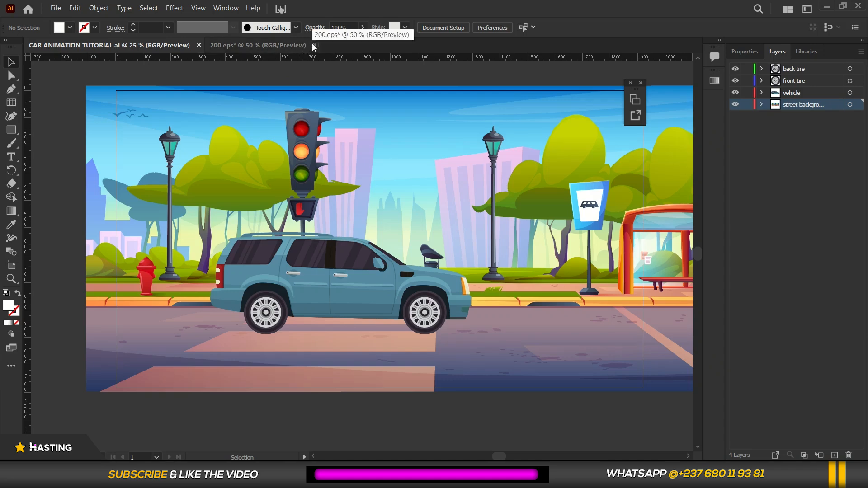
# Switch to File Explorer, locate the saved CAR ANIMATION TUTORIAL file in the ANIMATION CAR folder, and return to Illustrator.
pyautogui.hotkey('alt', 'Tab')
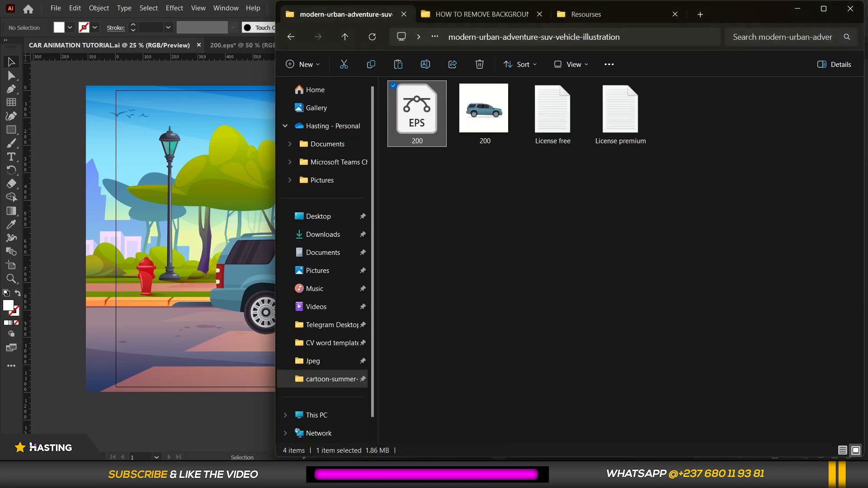
pyautogui.click(296, 40)
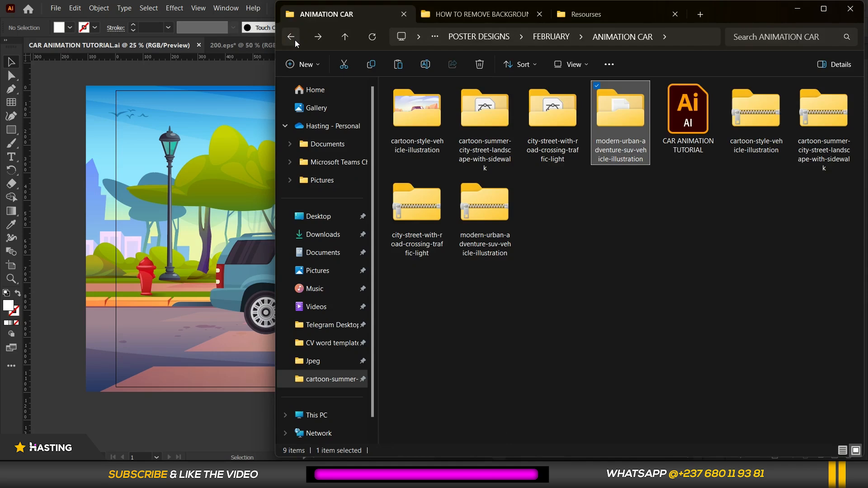
pyautogui.click(695, 135)
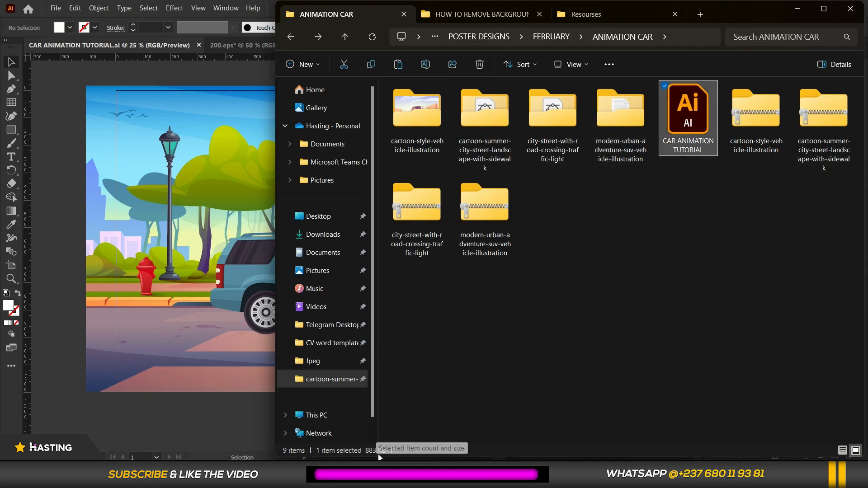
pyautogui.click(71, 148)
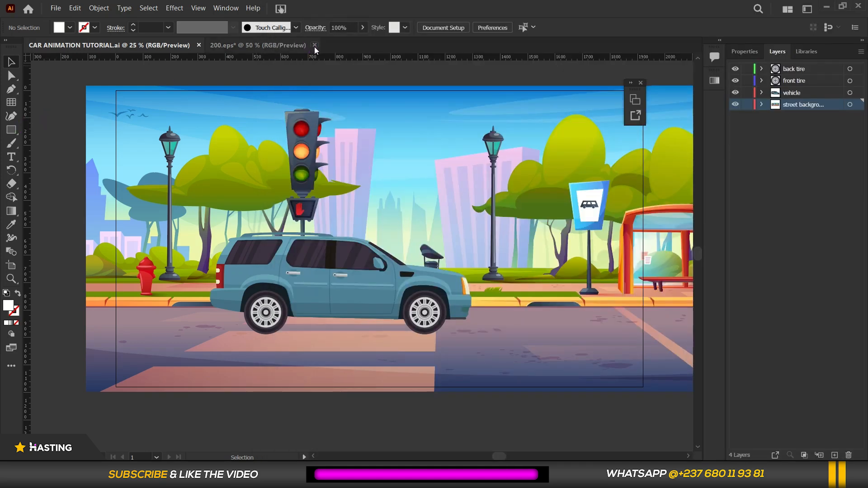
# Close 200.eps without saving its changes and close the CAR ANIMATION TUTORIAL document.
pyautogui.click(314, 45)
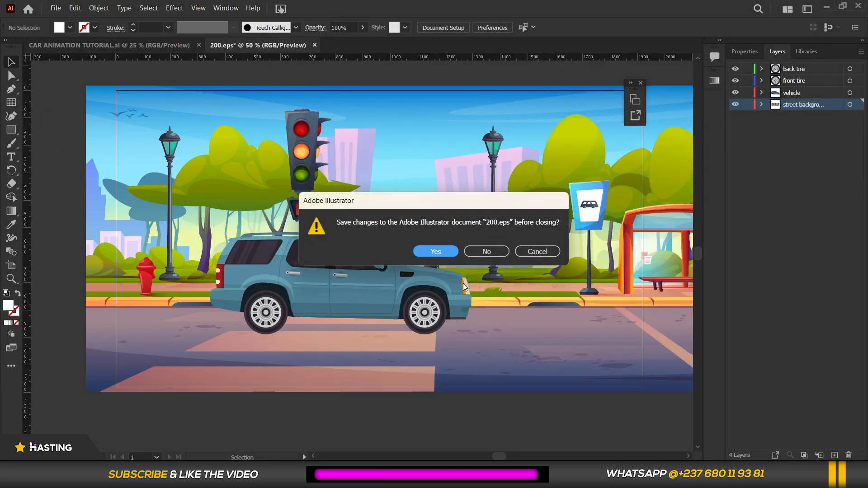
pyautogui.click(487, 255)
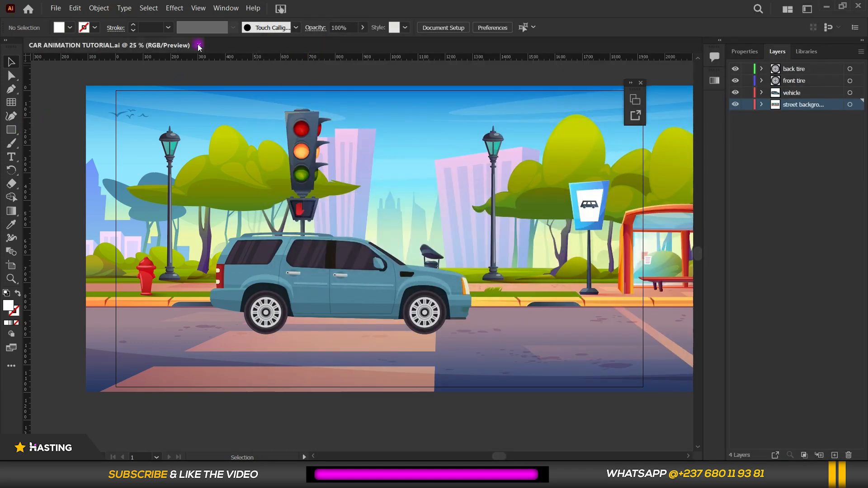
pyautogui.click(198, 45)
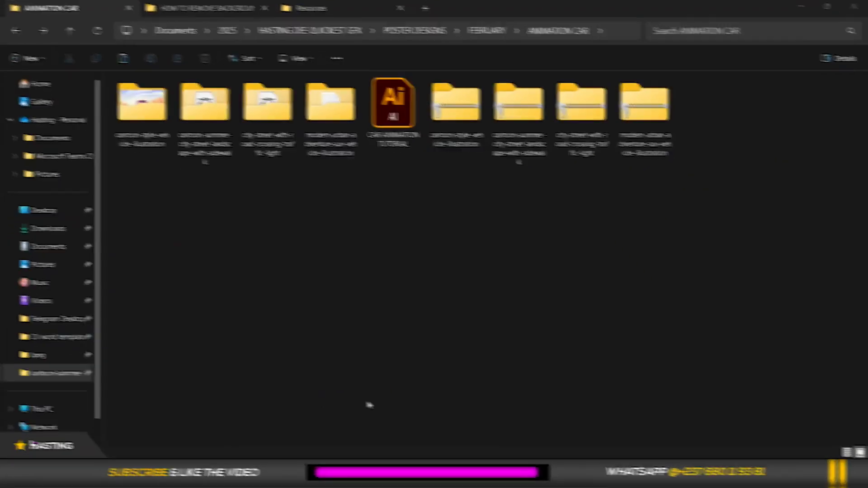
# Switch to After Effects, start a new project, and dismiss the Review workspace tip.
pyautogui.click(388, 119)
pyautogui.click(499, 274)
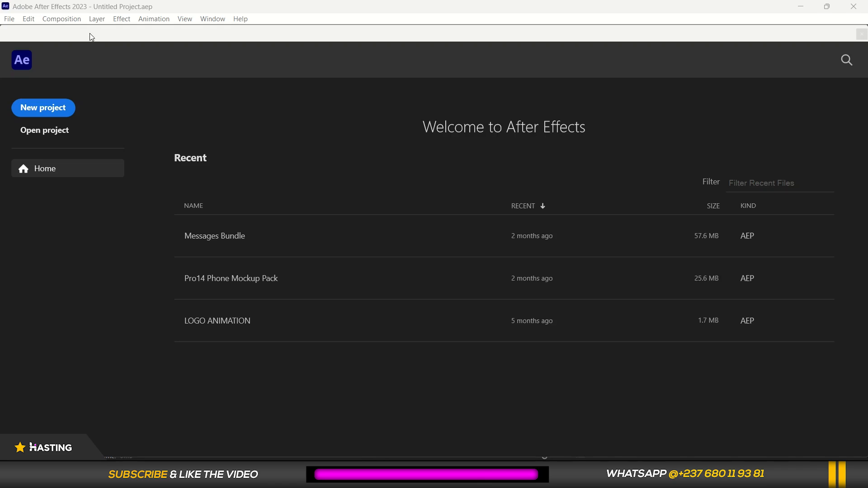
pyautogui.click(45, 109)
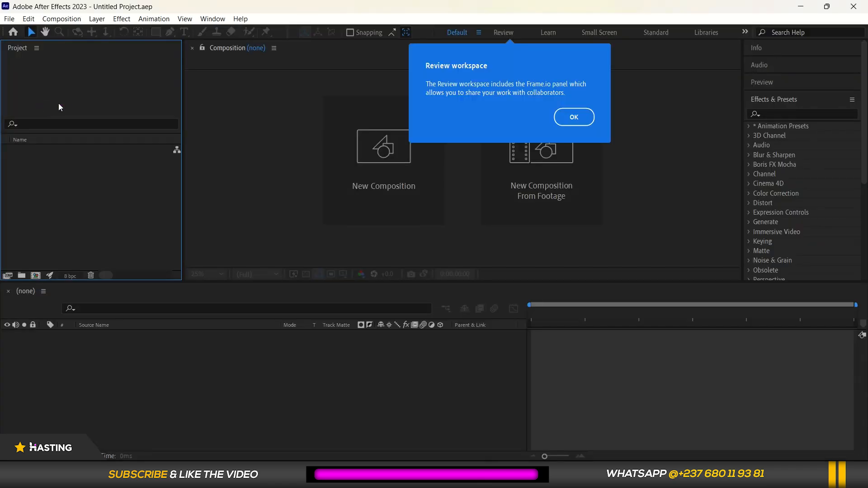
pyautogui.click(574, 118)
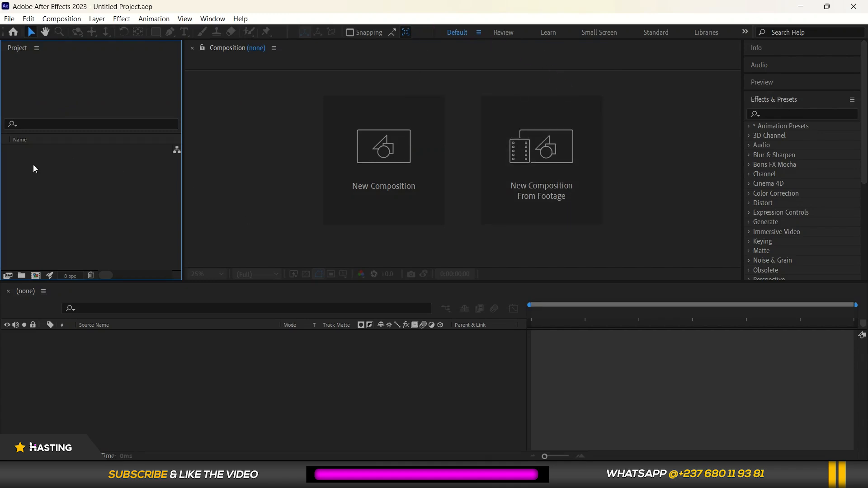
pyautogui.click(62, 407)
pyautogui.click(249, 202)
pyautogui.click(99, 198)
# Bring the CAR ANIMATION TUTORIAL Illustrator file from the ANIMATION CAR folder in File Explorer into the After Effects project.
pyautogui.hotkey('alt', 'Tab')
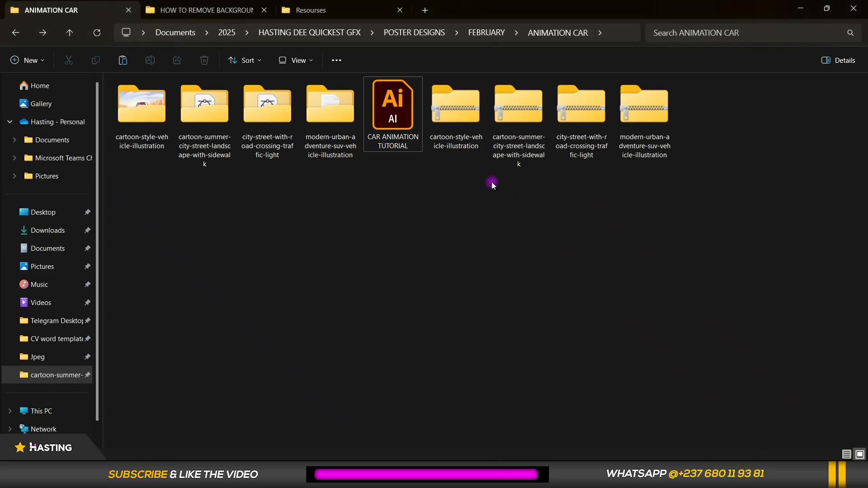
pyautogui.click(384, 108)
pyautogui.click(832, 10)
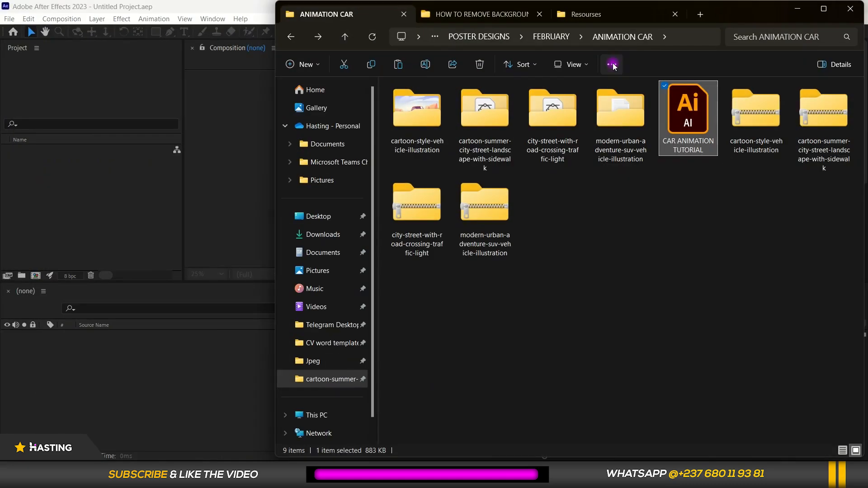
pyautogui.moveTo(682, 116); pyautogui.dragTo(89, 209)
pyautogui.moveTo(88, 208)
pyautogui.mouseDown()
pyautogui.moveTo(102, 209)
pyautogui.moveTo(91, 207)
pyautogui.mouseUp()
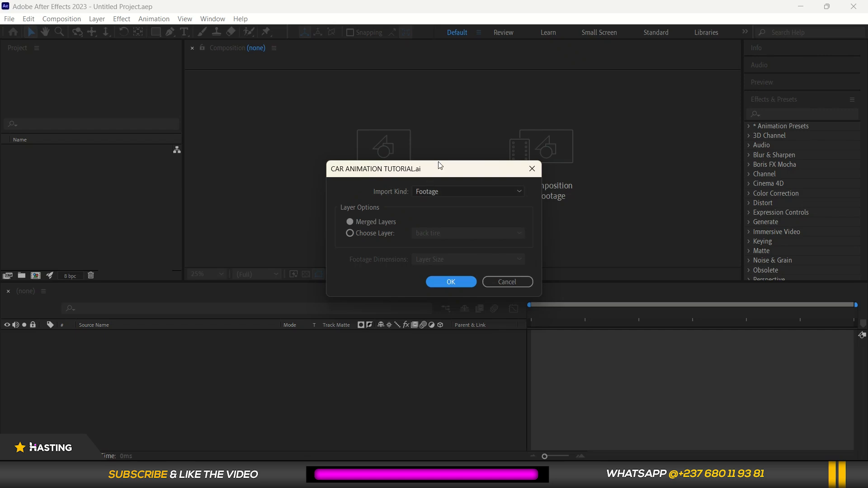
# Import CAR ANIMATION TUTORIAL.ai as a Composition with footage dimensions set to Document Size.
pyautogui.click(447, 195)
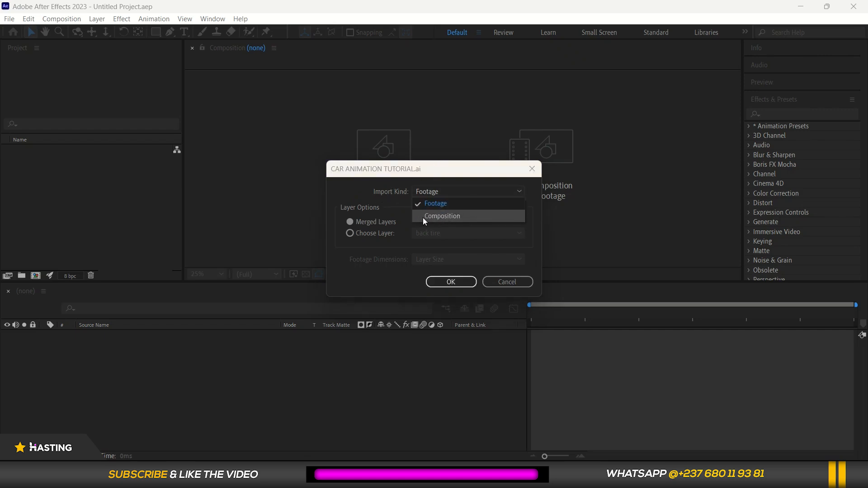
pyautogui.click(437, 217)
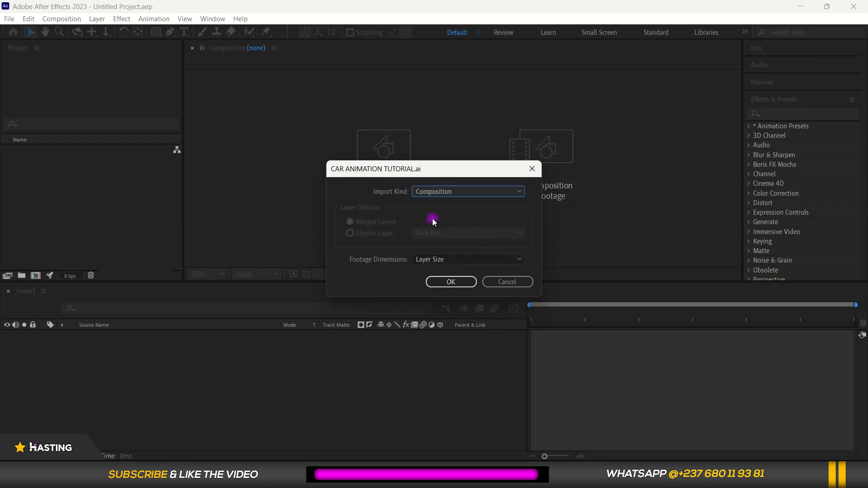
pyautogui.click(453, 258)
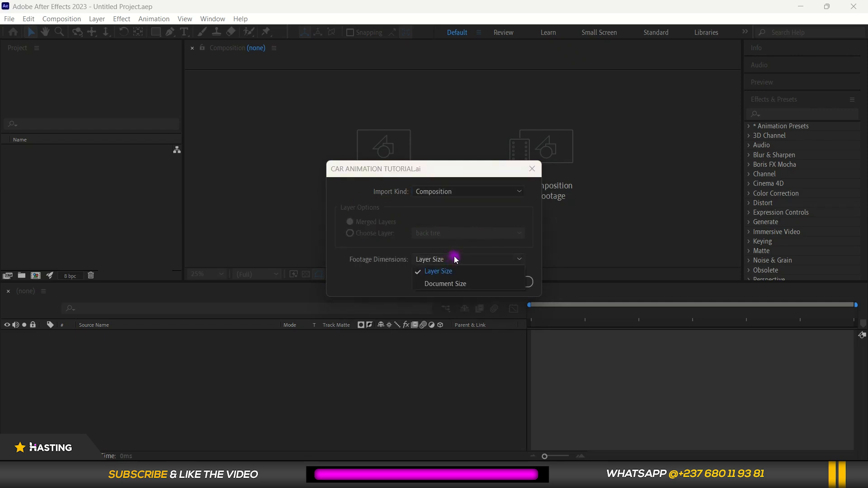
pyautogui.click(433, 283)
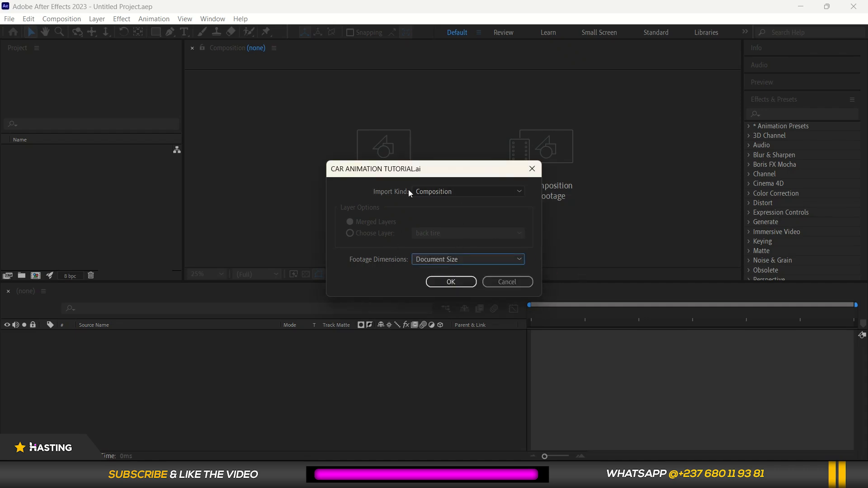
pyautogui.click(459, 193)
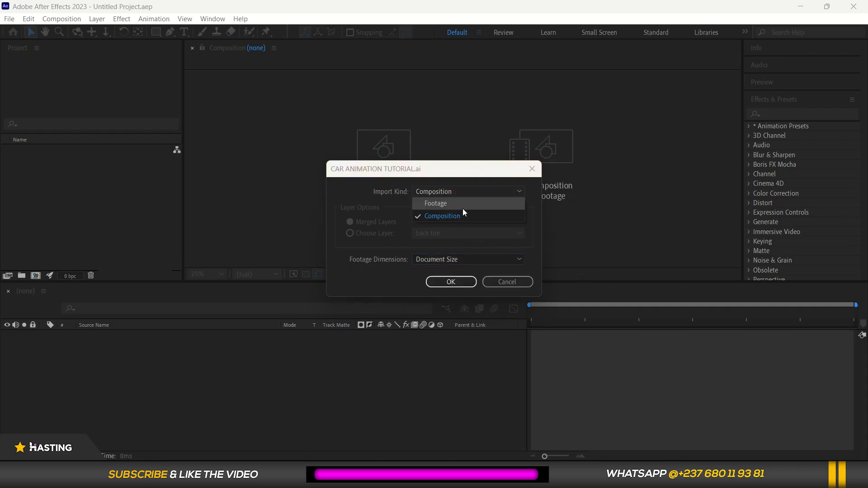
pyautogui.click(441, 217)
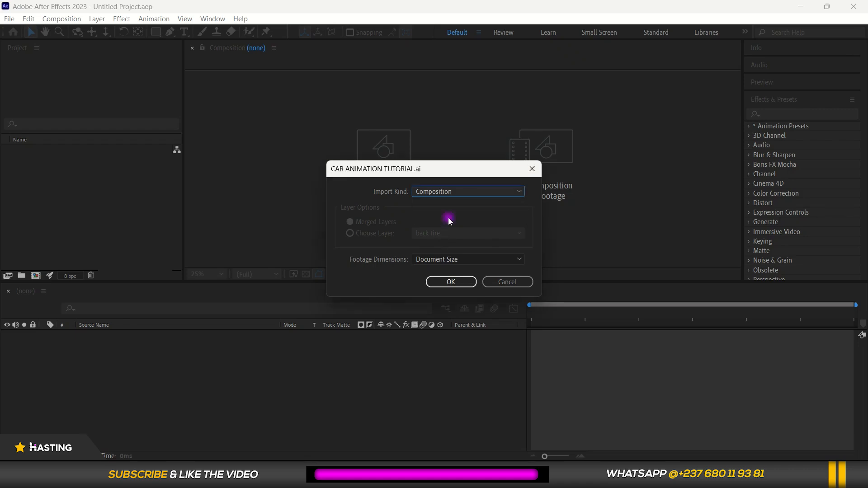
pyautogui.click(451, 282)
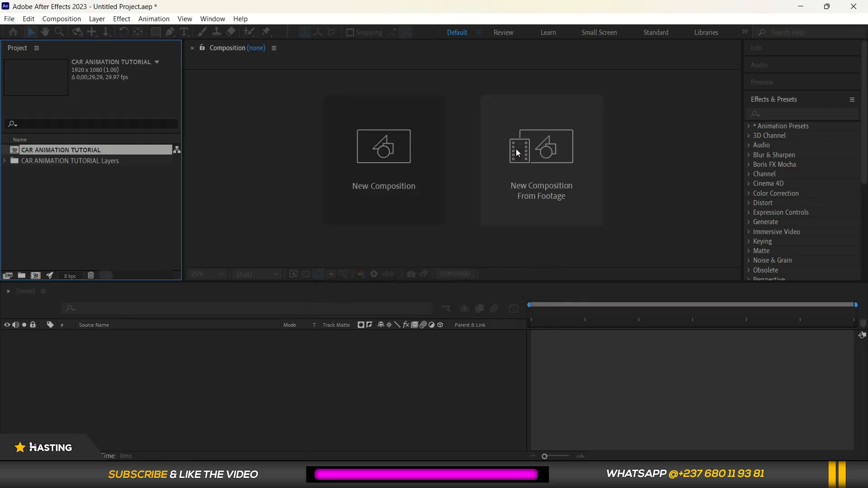
# Open the CAR ANIMATION TUTORIAL composition and turn off Caps Lock so its preview refreshes.
pyautogui.doubleClick(65, 149)
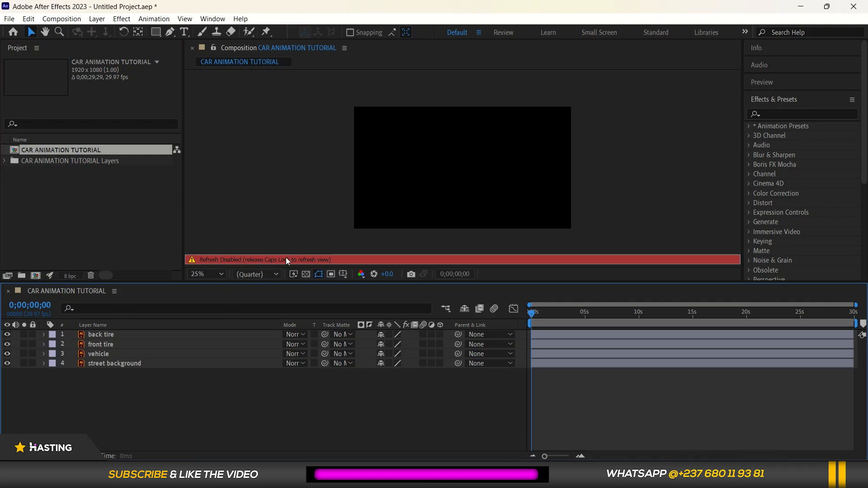
pyautogui.press('capslock')
pyautogui.scroll(2, 484, 183)
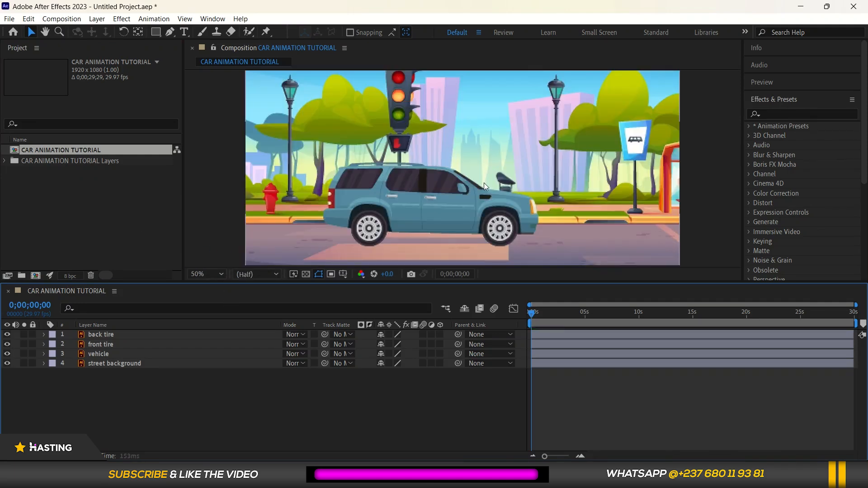
pyautogui.scroll(-2, 434, 156)
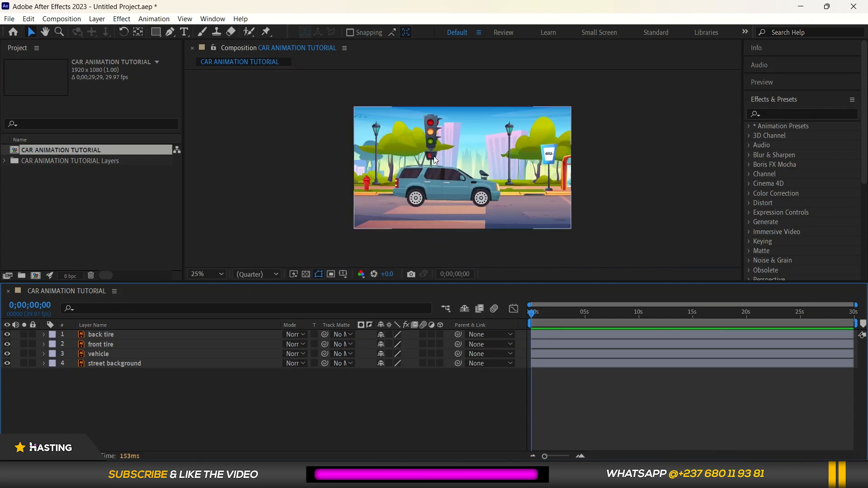
# Go through the back tire, front tire, vehicle and street background layers one by one to review the imported layer structure.
pyautogui.click(102, 335)
pyautogui.click(108, 346)
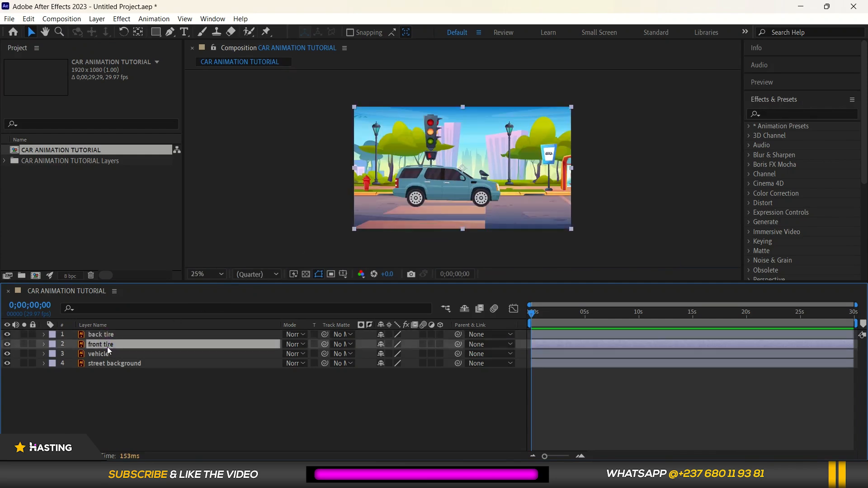
pyautogui.click(105, 355)
pyautogui.click(109, 364)
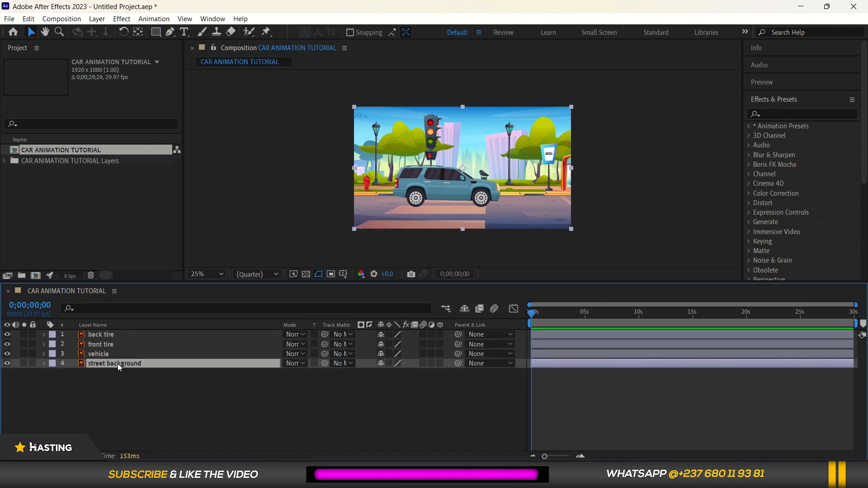
pyautogui.click(120, 355)
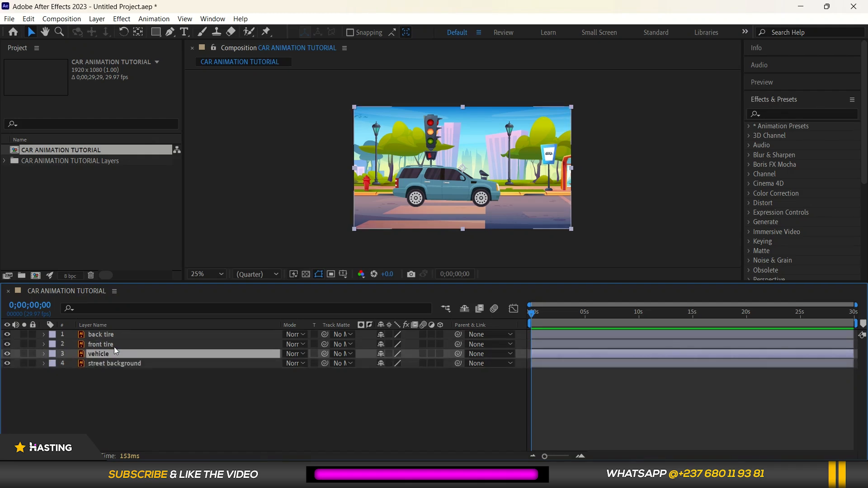
pyautogui.click(115, 344)
pyautogui.click(117, 335)
pyautogui.click(125, 377)
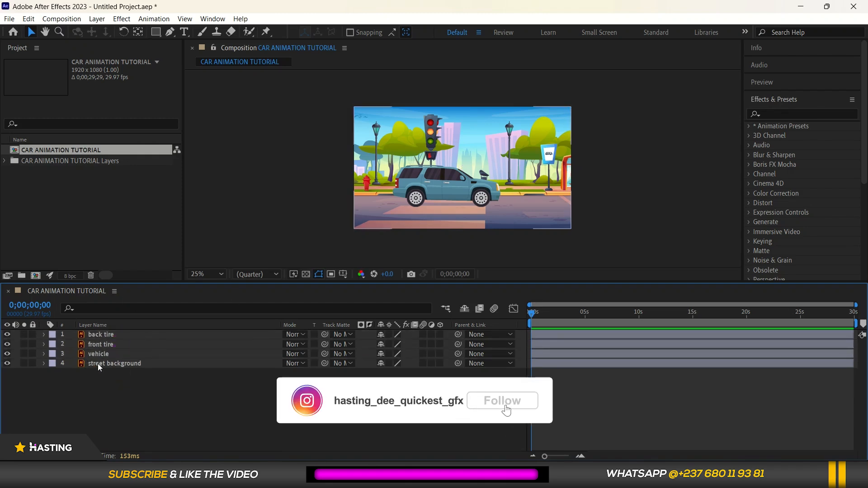
# Hide the front tire layer and show it again to check which wheel it contains.
pyautogui.click(119, 344)
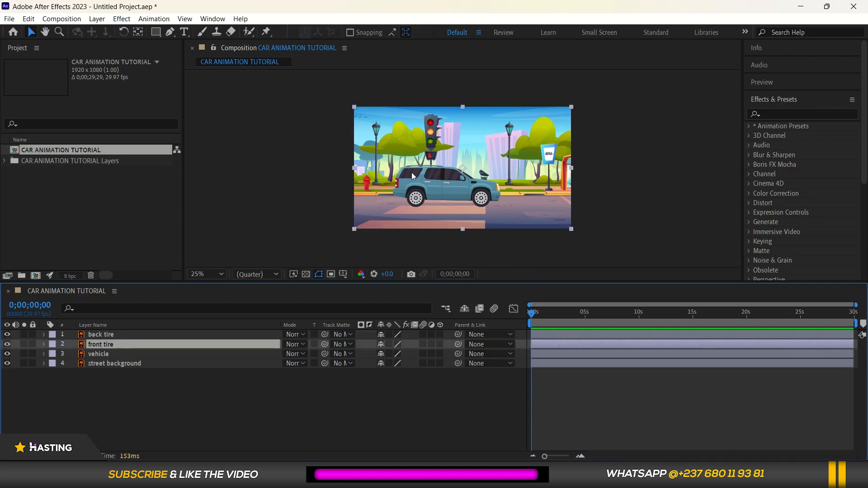
pyautogui.click(7, 344)
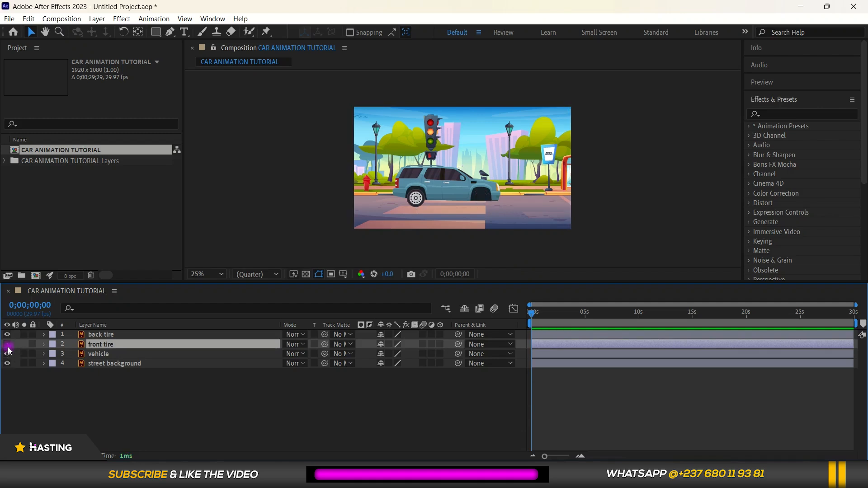
pyautogui.click(7, 345)
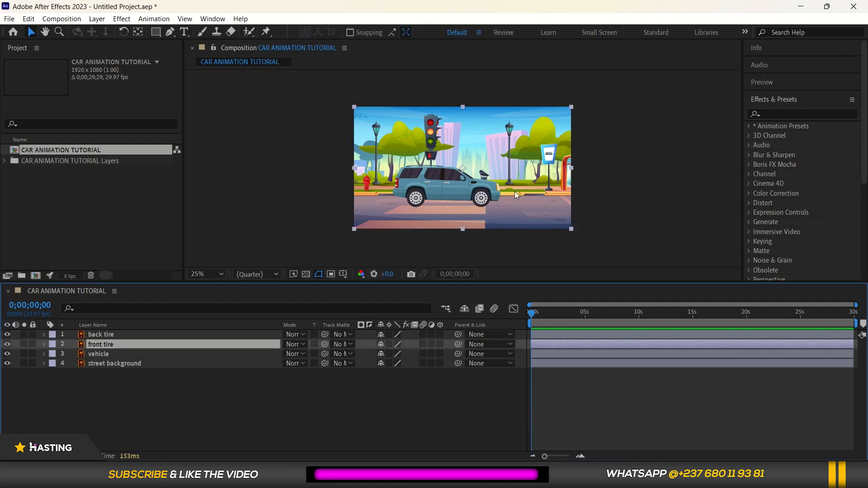
# Solo the front tire layer so its wheel is isolated in the composition.
pyautogui.press('.')
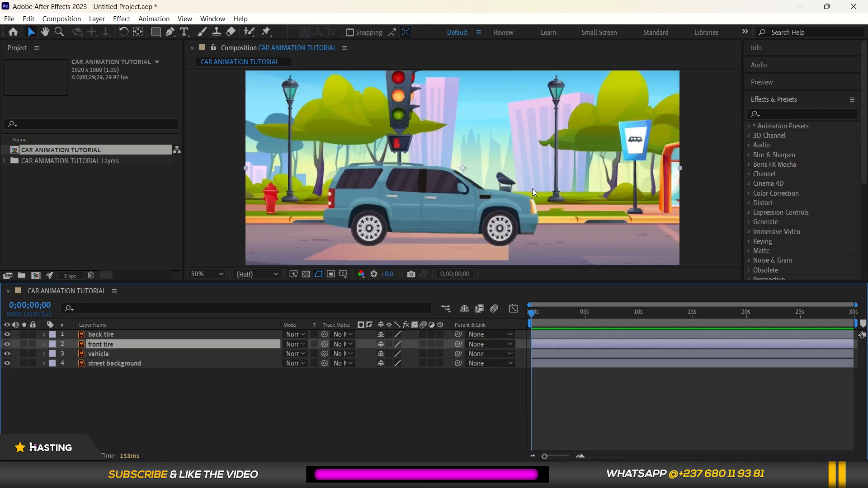
pyautogui.click(24, 345)
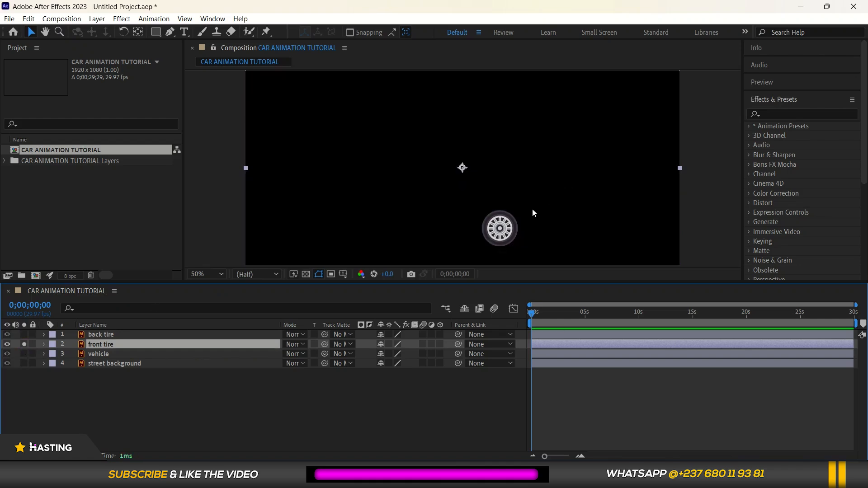
pyautogui.scroll(1, 532, 210)
pyautogui.scroll(-2, 417, 156)
pyautogui.scroll(1, 541, 202)
pyautogui.press('h')
pyautogui.moveTo(540, 201); pyautogui.dragTo(450, 158)
pyautogui.press('v')
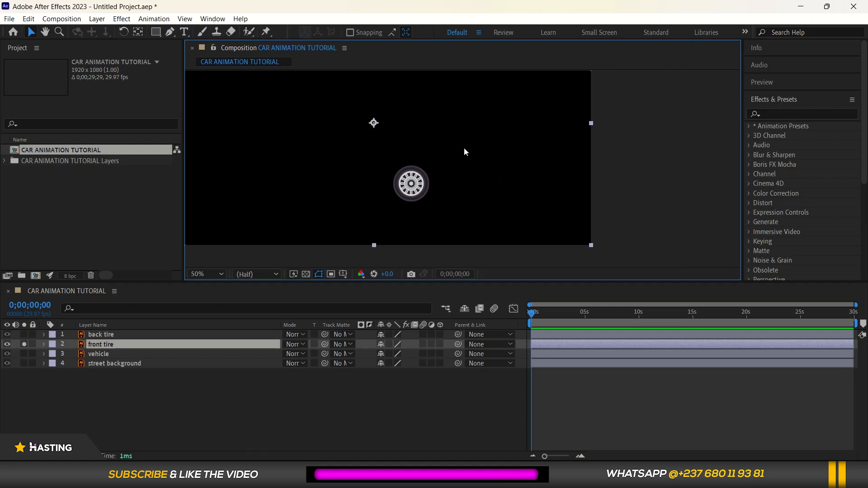
# Move the front tire layer's anchor point precisely onto the center of the wheel hub with the Pan Behind tool.
pyautogui.click(137, 33)
pyautogui.moveTo(386, 142); pyautogui.dragTo(410, 183)
pyautogui.scroll(7, 419, 180)
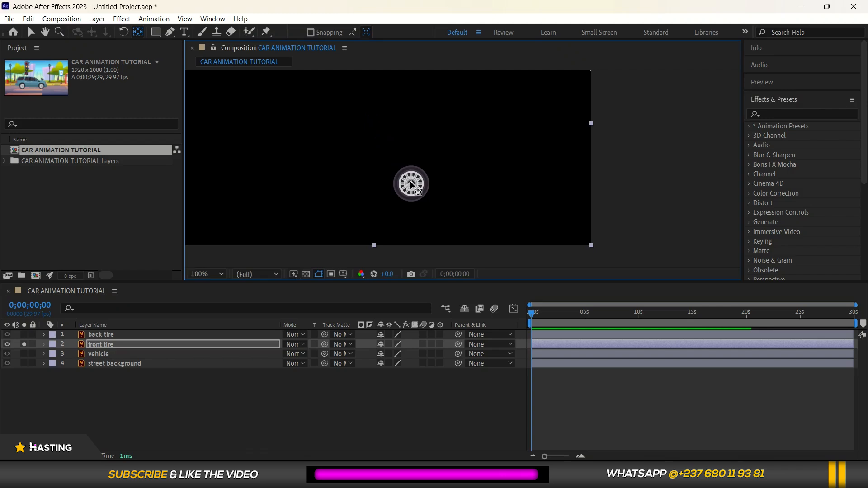
pyautogui.scroll(-7, 425, 183)
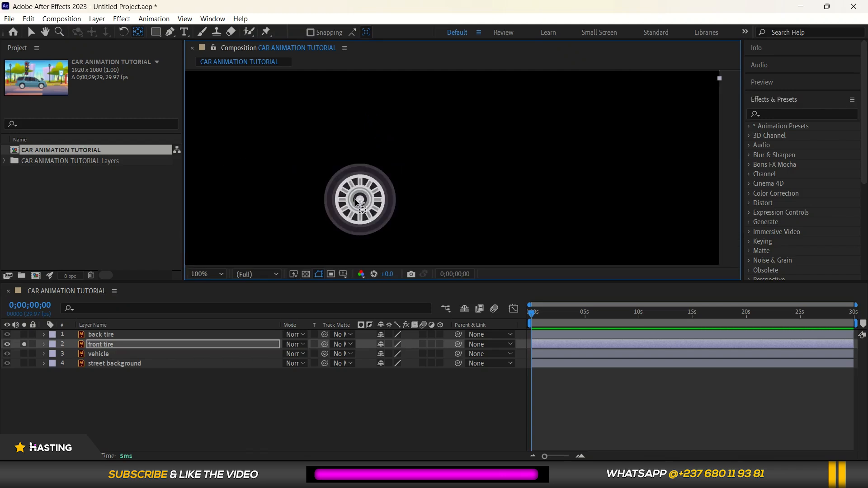
pyautogui.scroll(1, 360, 202)
pyautogui.moveTo(357, 199); pyautogui.dragTo(497, 152)
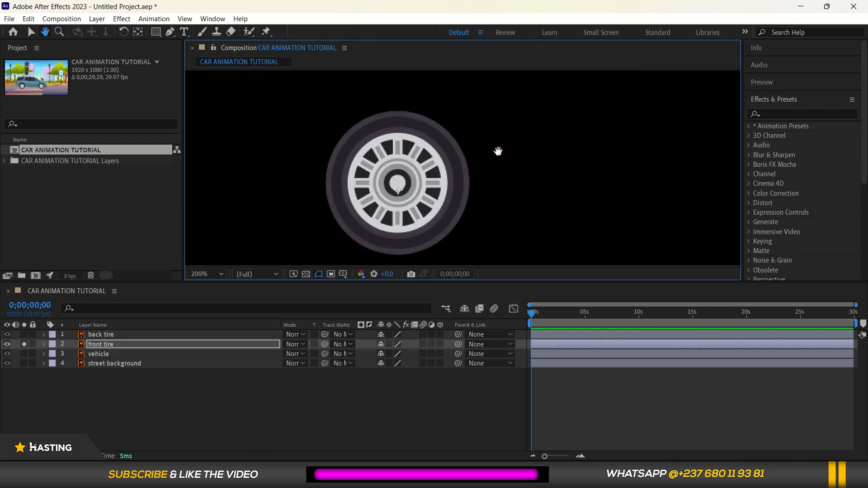
pyautogui.moveTo(400, 190); pyautogui.dragTo(398, 182)
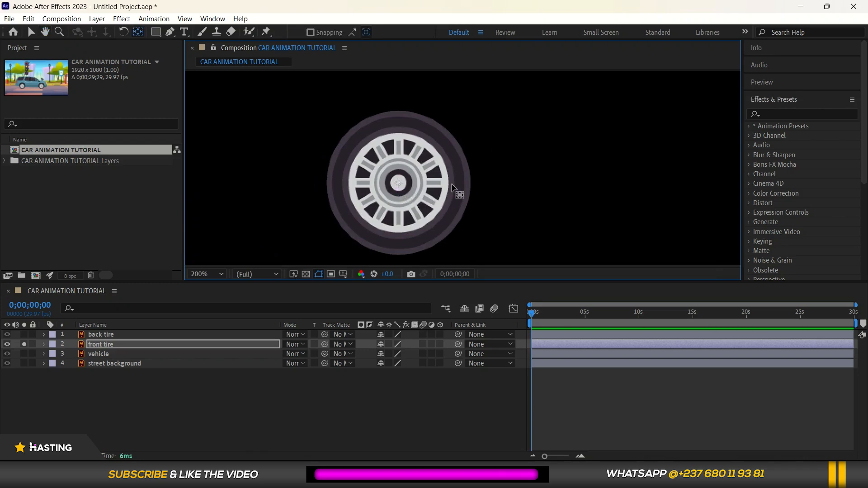
pyautogui.scroll(-3, 452, 186)
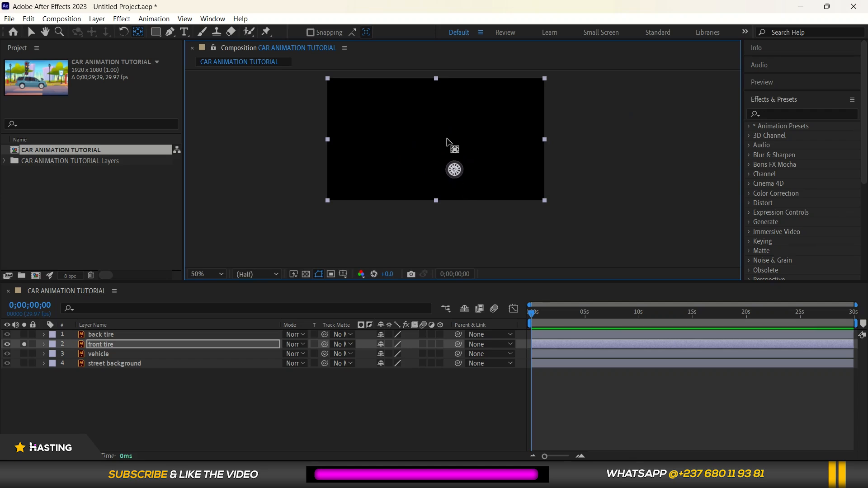
# Turn off solo for the front tire layer and solo the back tire layer instead.
pyautogui.click(24, 344)
pyautogui.click(98, 335)
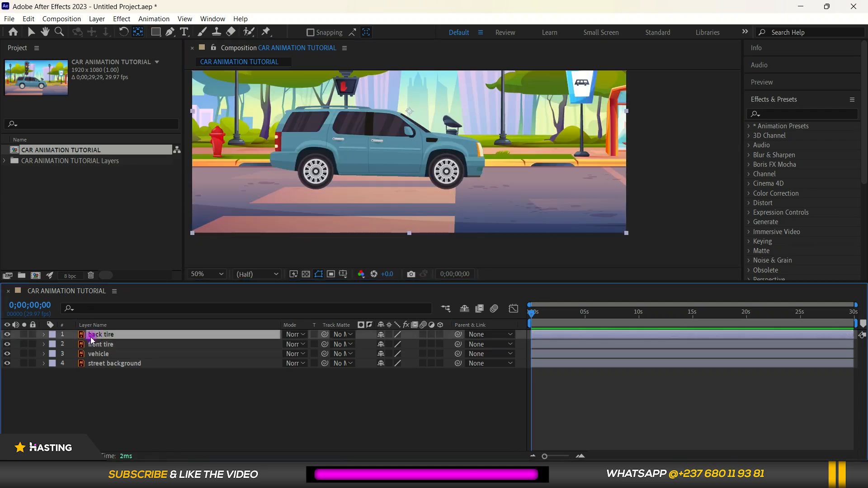
pyautogui.click(24, 334)
pyautogui.scroll(1, 295, 166)
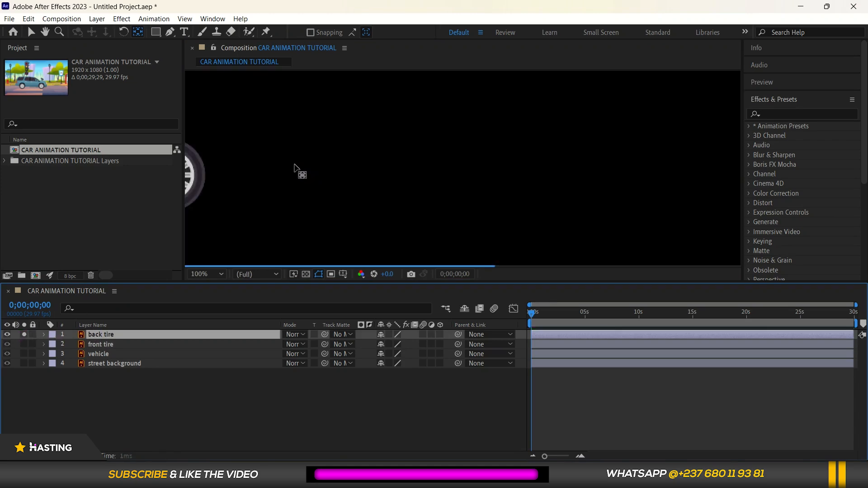
pyautogui.moveTo(297, 167); pyautogui.dragTo(563, 195)
# Move the back tire layer's anchor point onto the center of the wheel hub and turn off the layer's solo.
pyautogui.press('y')
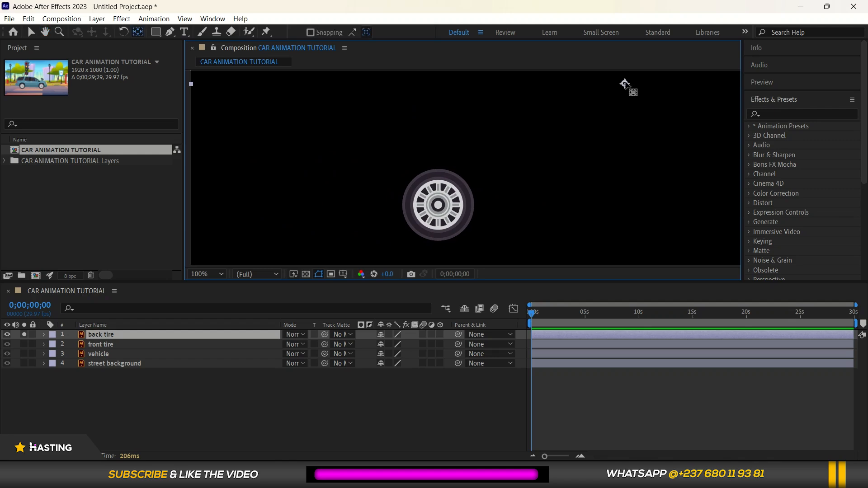
pyautogui.moveTo(615, 105); pyautogui.dragTo(441, 208)
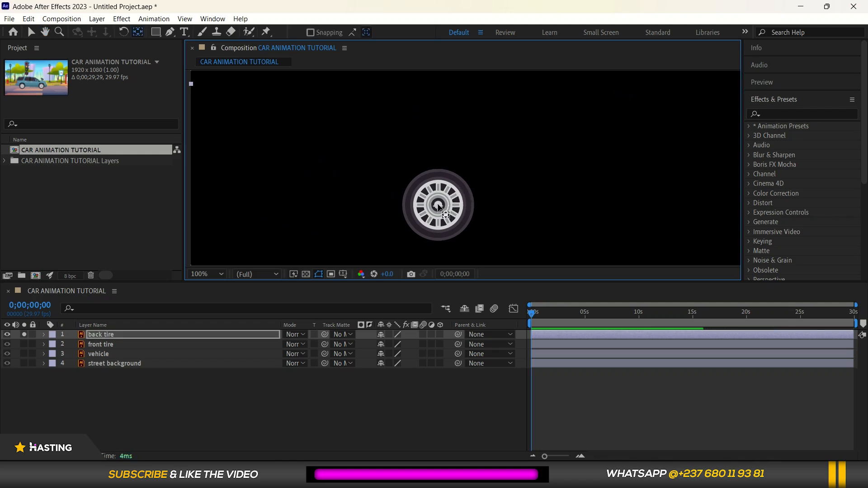
pyautogui.press('.')
pyautogui.press('.')
pyautogui.moveTo(438, 223); pyautogui.dragTo(467, 97)
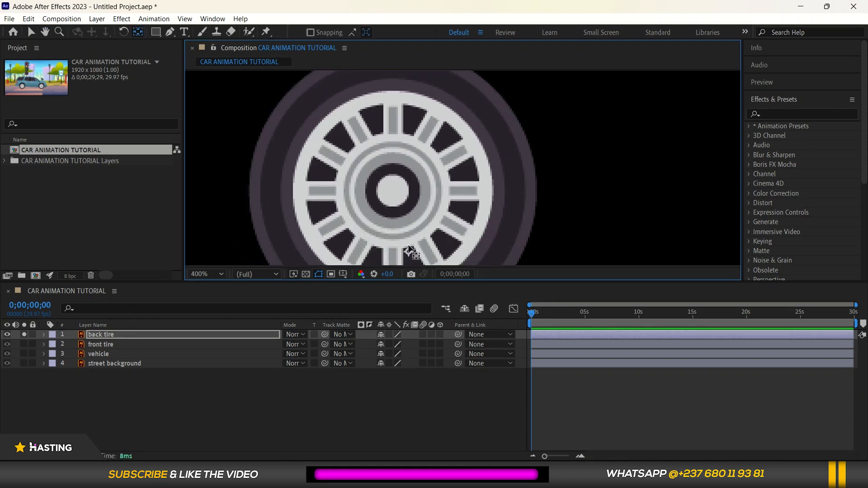
pyautogui.moveTo(409, 250); pyautogui.dragTo(391, 192)
pyautogui.moveTo(390, 187); pyautogui.dragTo(440, 196)
pyautogui.scroll(-8, 421, 199)
pyautogui.scroll(8, 423, 199)
pyautogui.moveTo(444, 204); pyautogui.dragTo(398, 194)
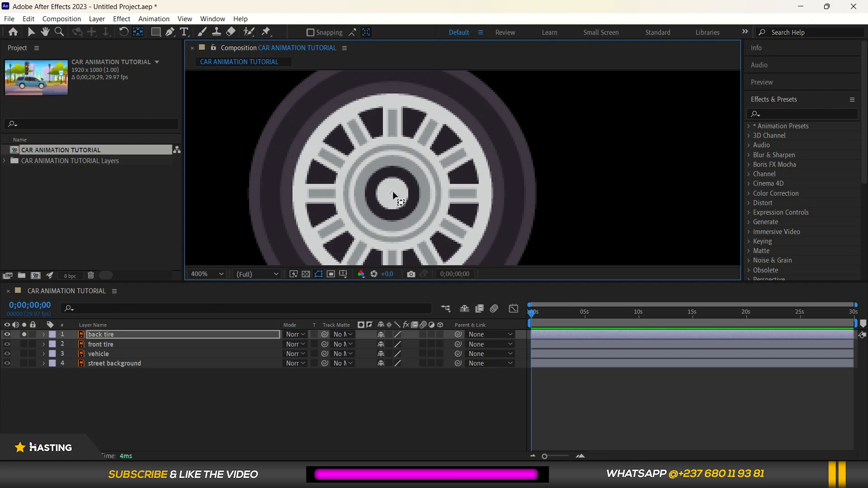
pyautogui.scroll(-6, 482, 195)
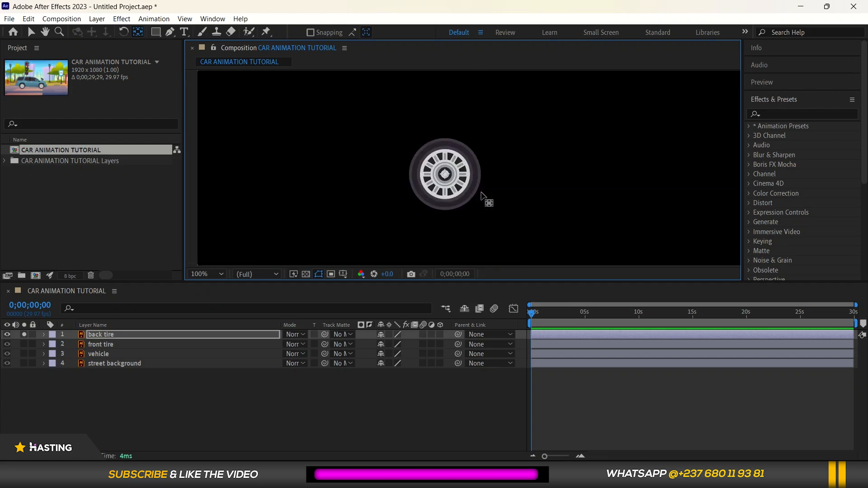
pyautogui.click(23, 334)
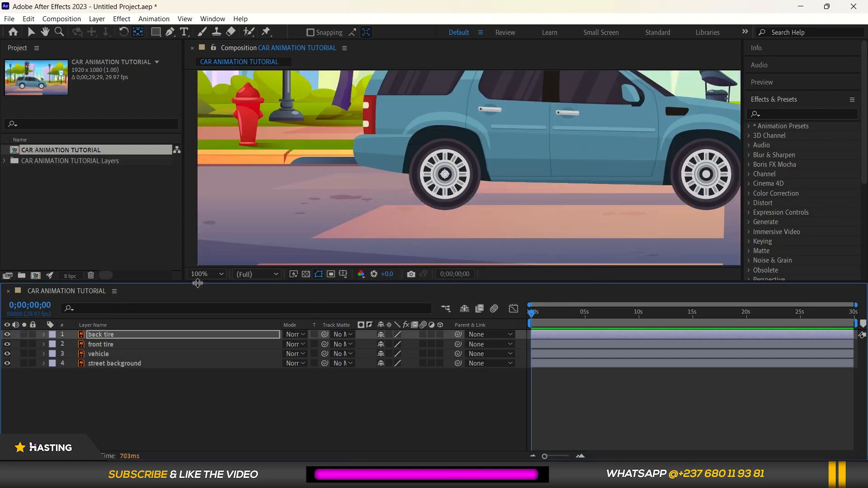
# Set the composition preview resolution to Half.
pyautogui.click(261, 274)
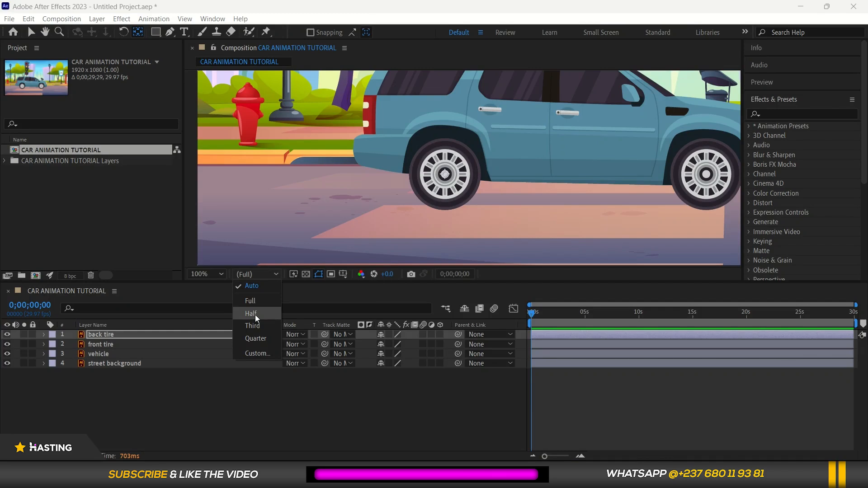
pyautogui.click(338, 222)
pyautogui.click(258, 274)
pyautogui.click(259, 312)
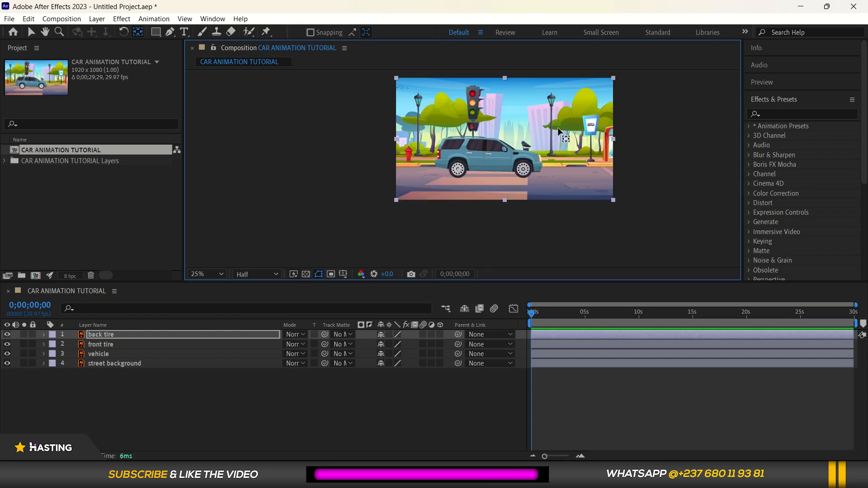
# Solo the vehicle layer so that only the car body is shown in the composition.
pyautogui.press('.')
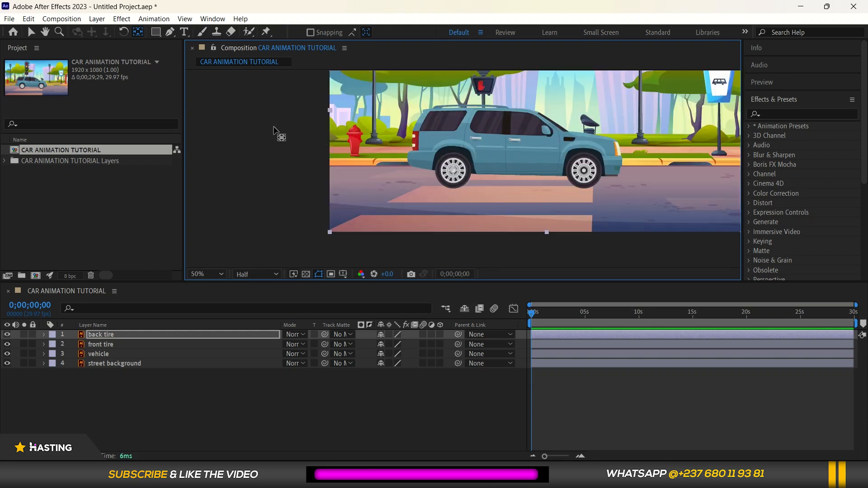
pyautogui.click(31, 31)
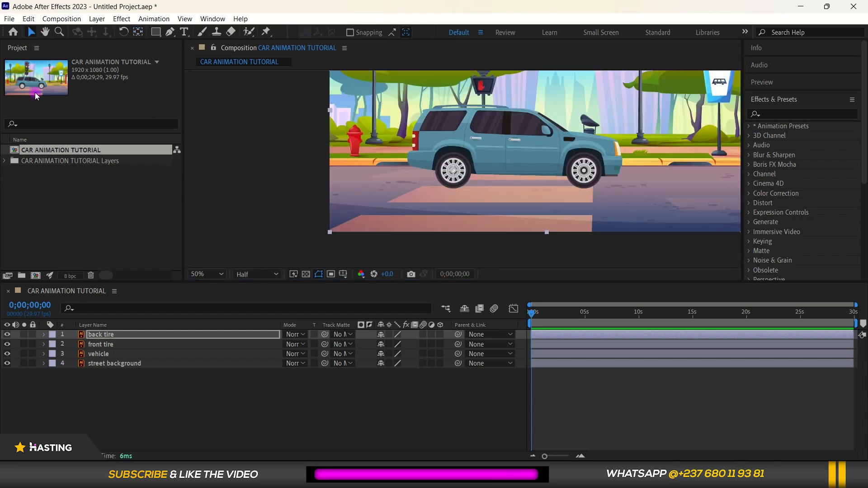
pyautogui.click(135, 391)
pyautogui.click(114, 343)
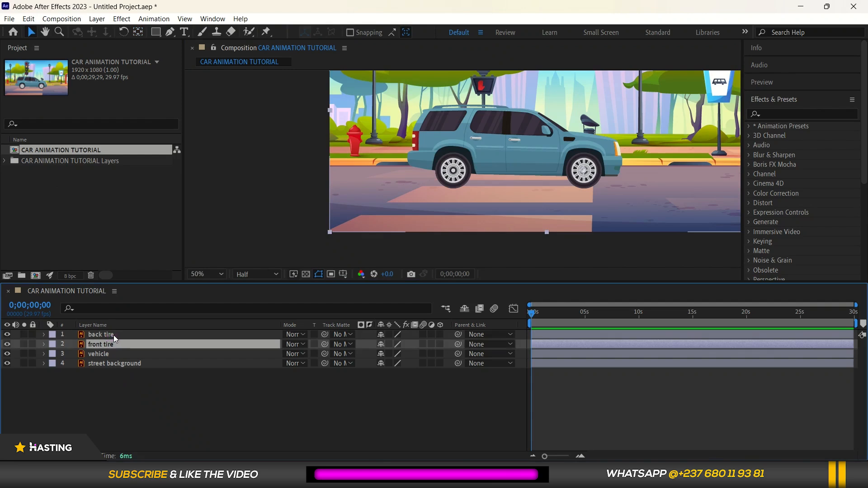
pyautogui.click(109, 355)
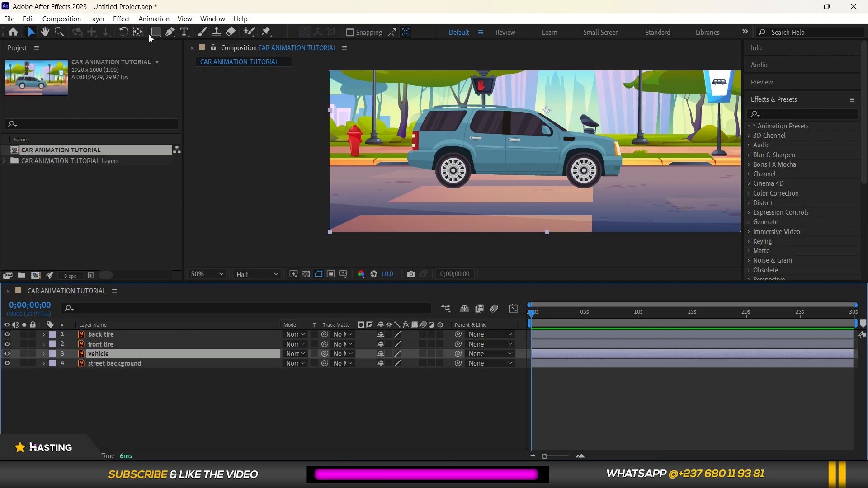
pyautogui.click(23, 354)
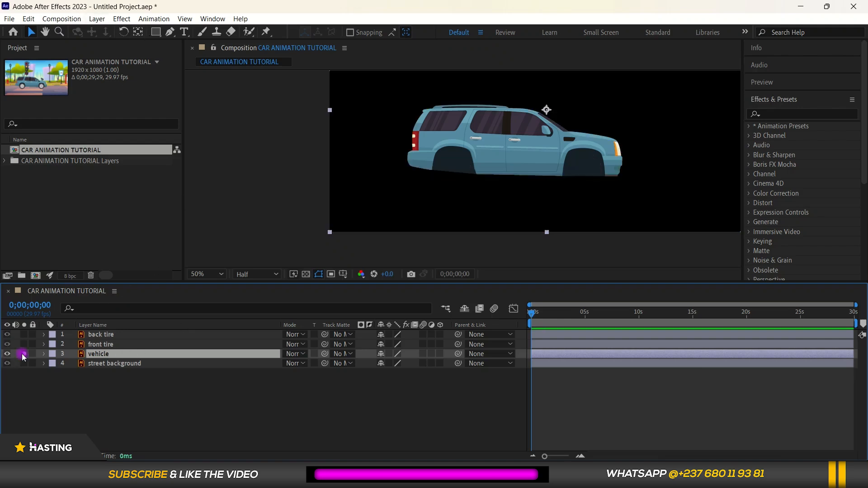
# Move the vehicle layer's anchor point onto the middle of the car body with the Pan Behind tool and turn off the layer's solo.
pyautogui.click(138, 32)
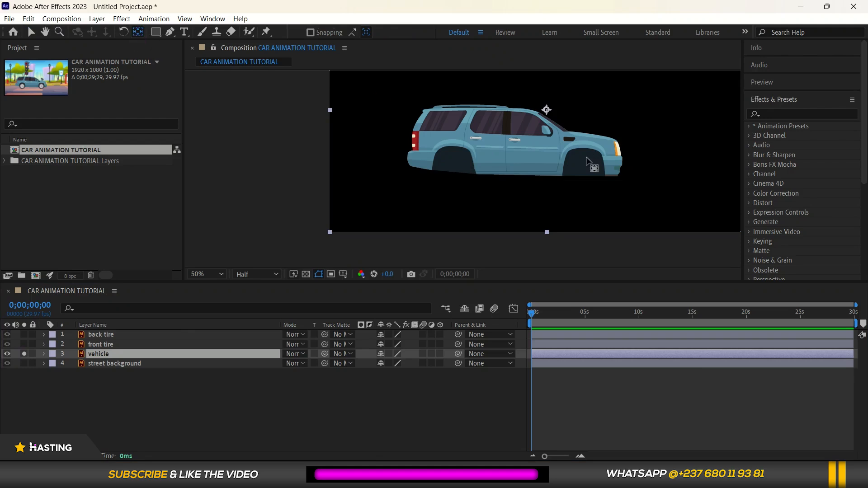
pyautogui.click(547, 110)
pyautogui.moveTo(536, 122); pyautogui.dragTo(509, 147)
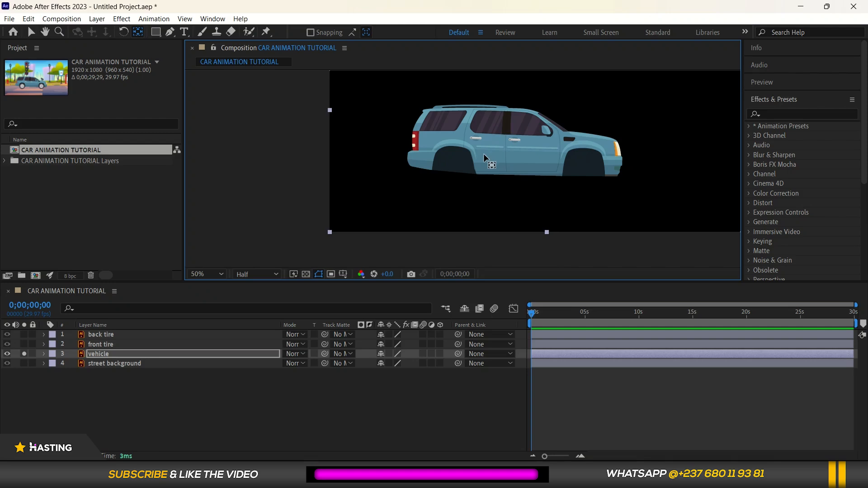
pyautogui.scroll(-2, 484, 153)
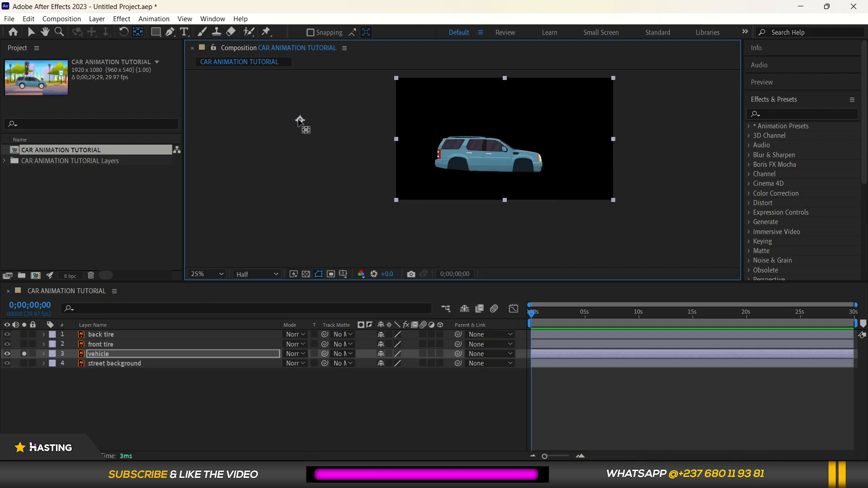
pyautogui.scroll(2, 490, 133)
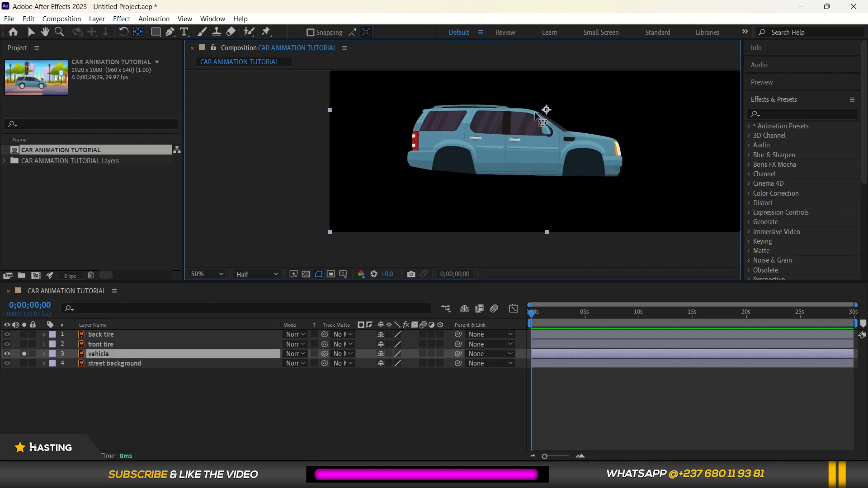
pyautogui.moveTo(546, 110); pyautogui.dragTo(500, 135)
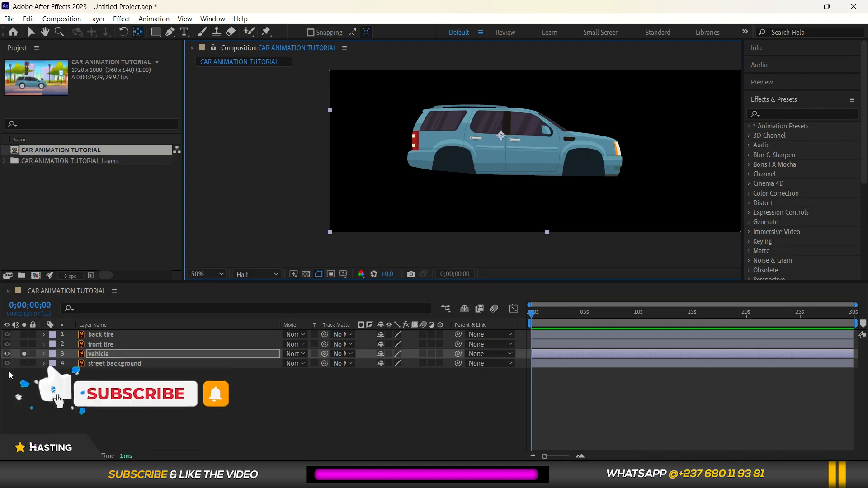
pyautogui.click(24, 354)
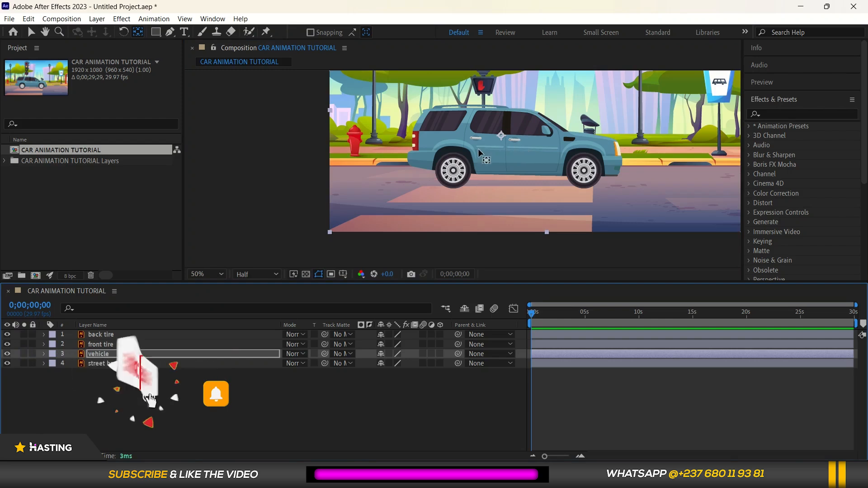
# Parent the front tire and back tire layers to the vehicle layer.
pyautogui.click(104, 345)
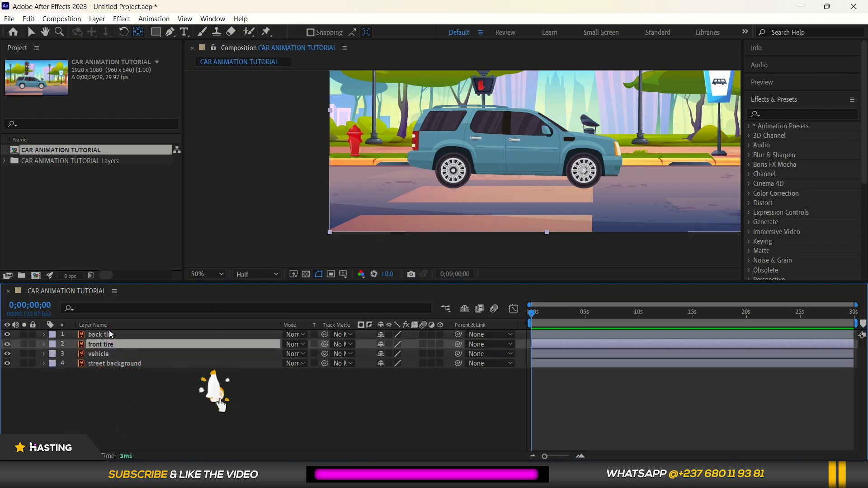
pyautogui.click(103, 355)
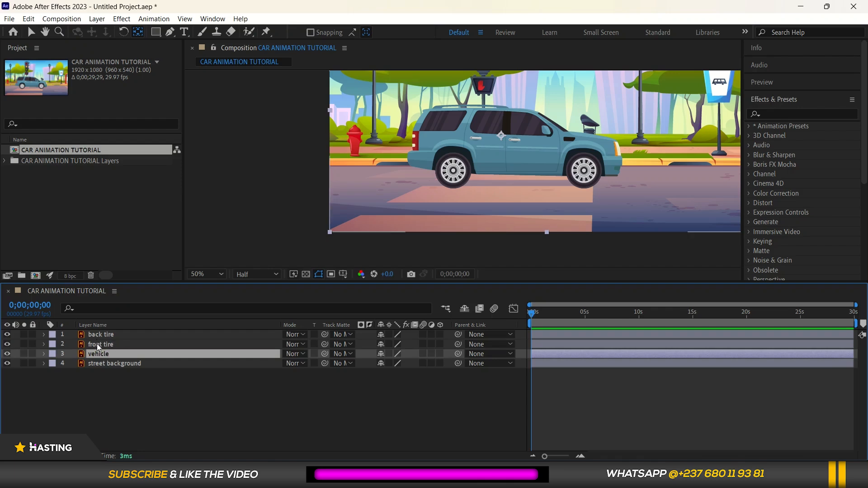
pyautogui.click(99, 346)
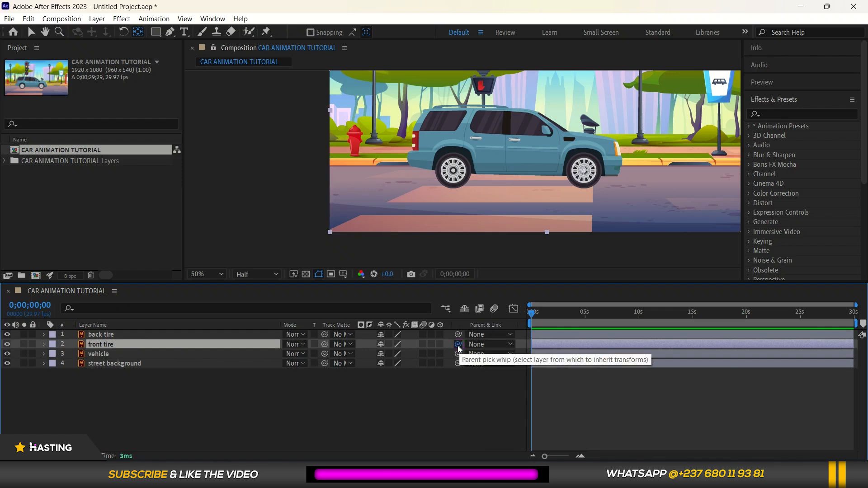
pyautogui.moveTo(411, 348); pyautogui.dragTo(146, 354)
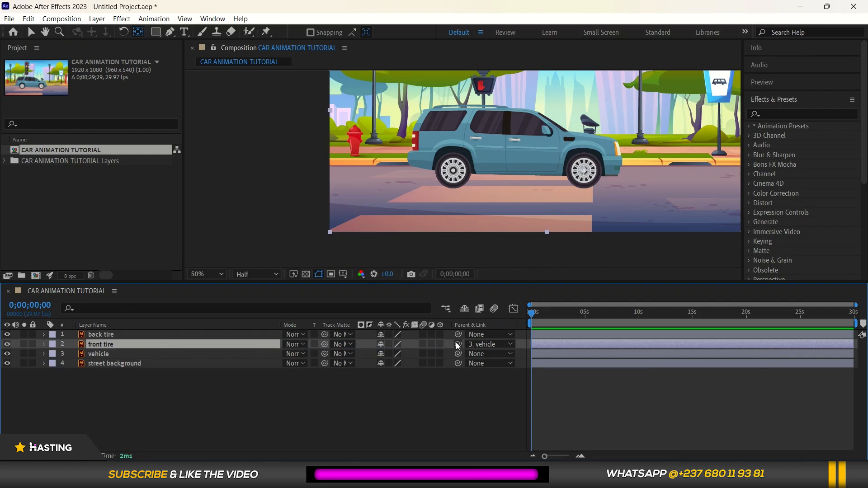
pyautogui.click(111, 335)
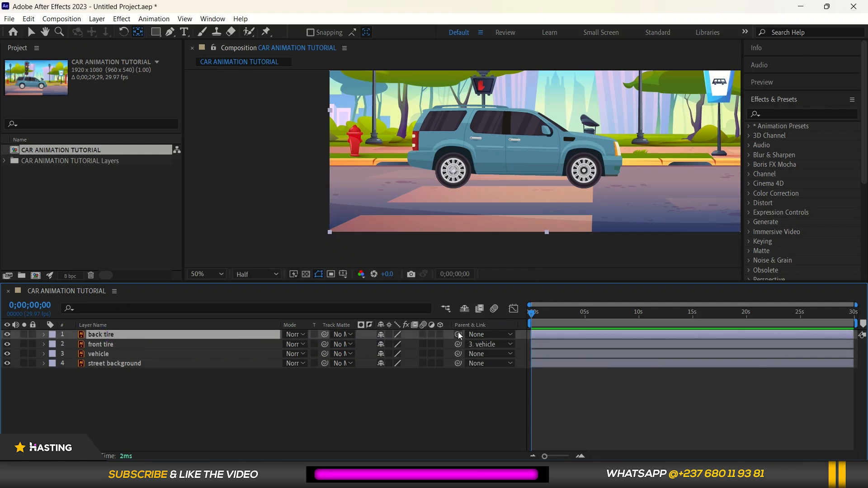
pyautogui.moveTo(460, 337); pyautogui.dragTo(159, 353)
# Add the expression time*200 to the back tire layer's Rotation property.
pyautogui.click(104, 344)
pyautogui.click(112, 336)
pyautogui.click(45, 335)
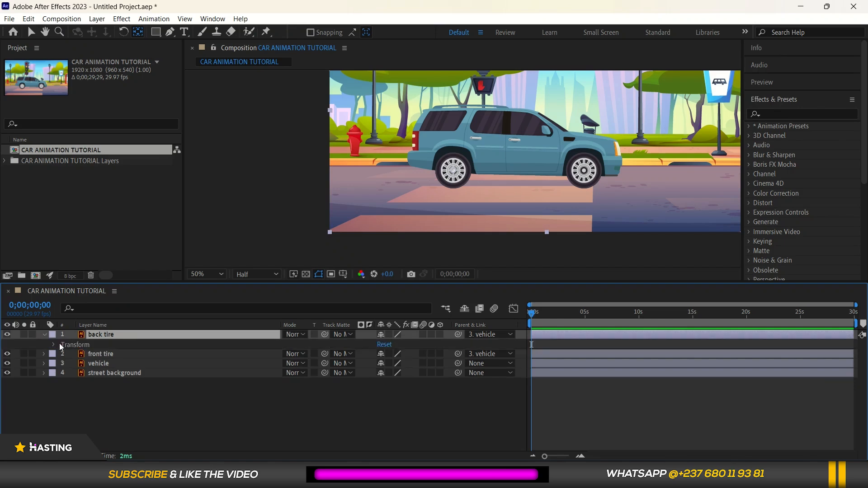
pyautogui.click(54, 346)
pyautogui.click(54, 345)
pyautogui.click(55, 345)
pyautogui.click(93, 384)
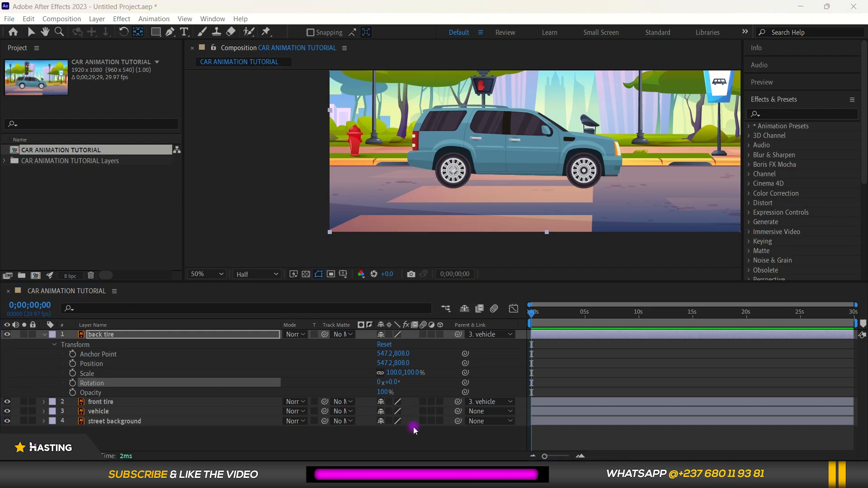
pyautogui.keyDown('alt'); pyautogui.click(72, 383); pyautogui.keyUp('alt')
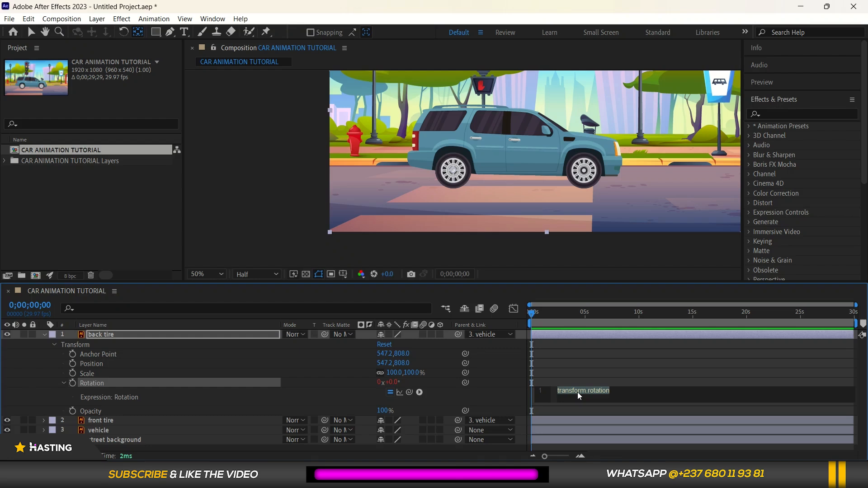
pyautogui.write('time')
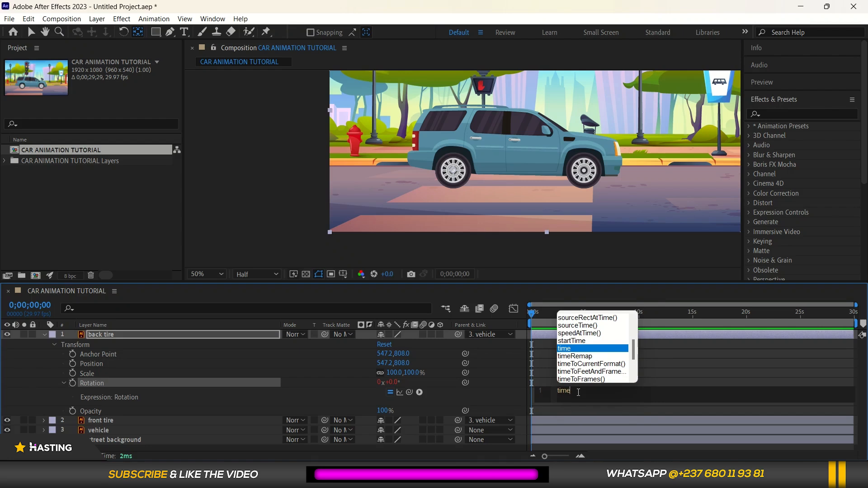
pyautogui.write('*200')
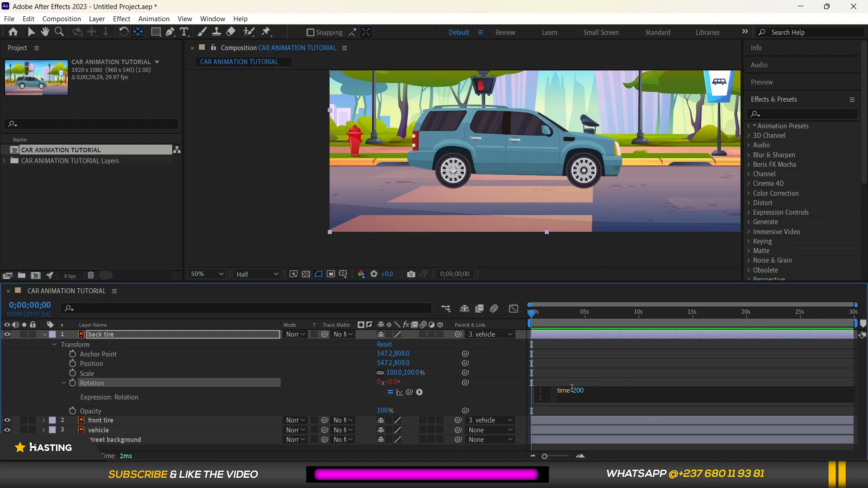
pyautogui.click(565, 346)
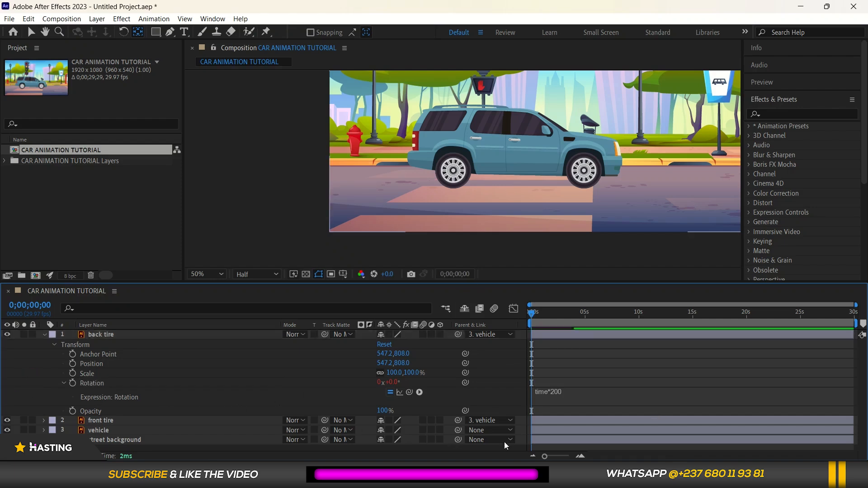
# Preview the composition from near its start to check the back tire's rotation.
pyautogui.press('space')
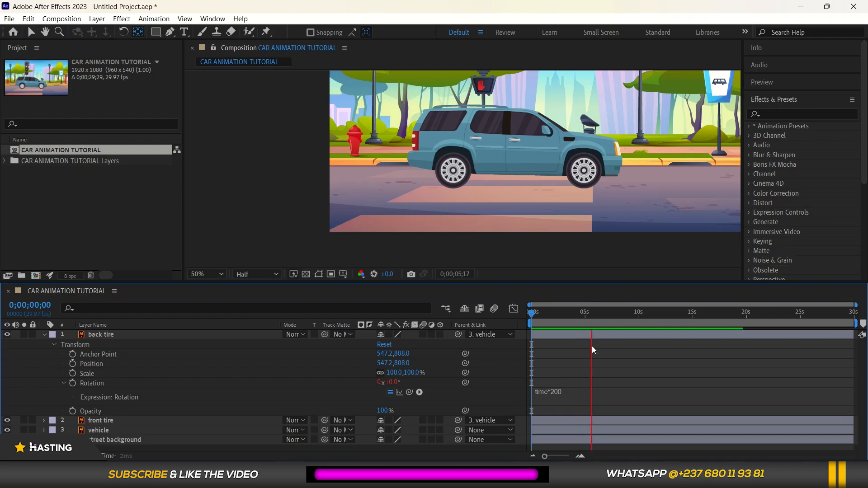
pyautogui.moveTo(579, 316); pyautogui.dragTo(537, 322)
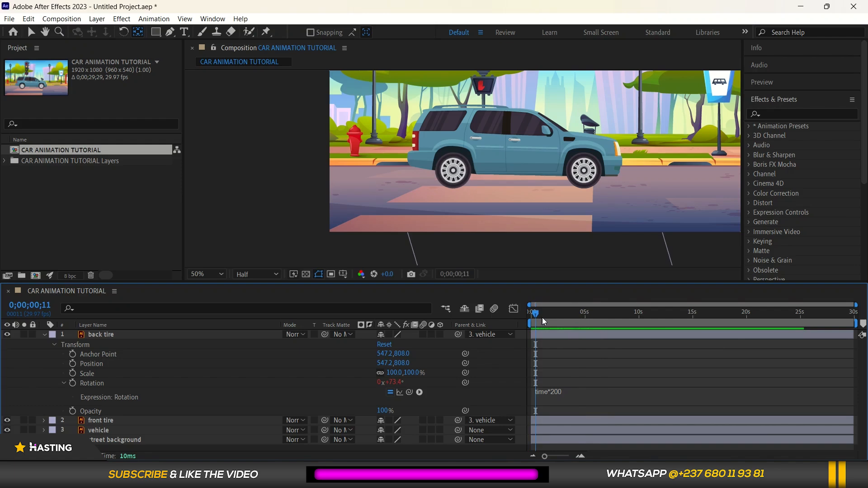
pyautogui.press('space')
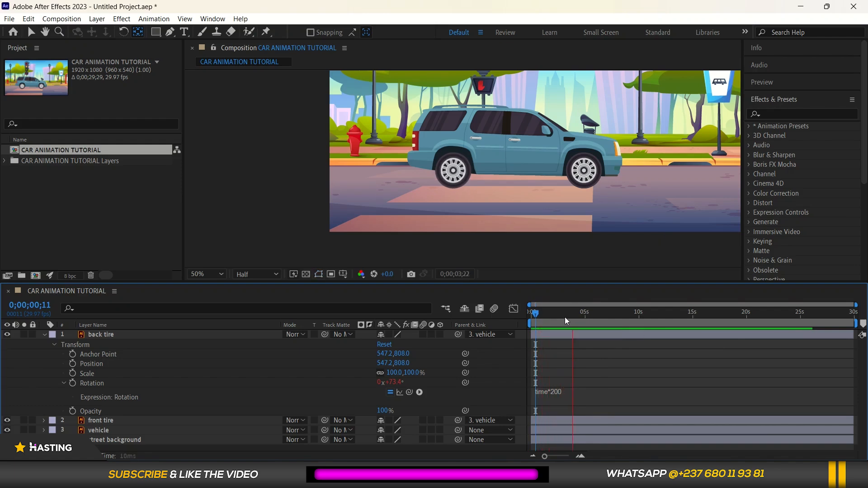
pyautogui.press('space')
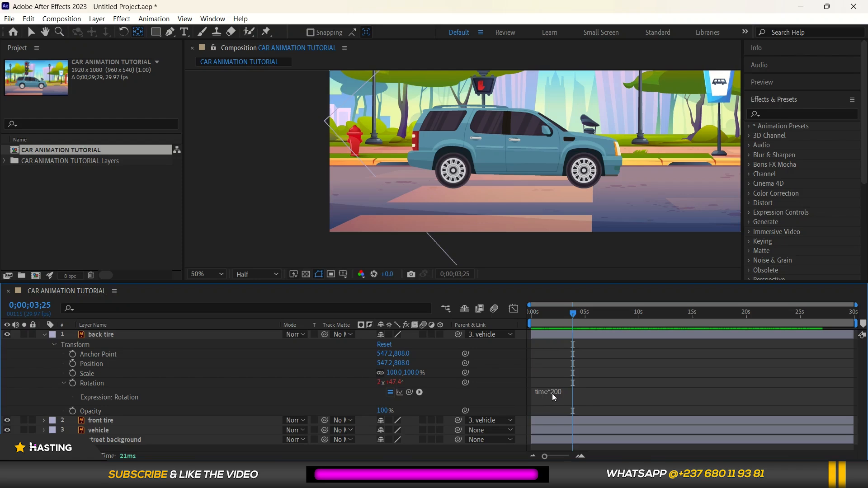
# Collapse the back tire layer and add the expression time*200 to the front tire layer's Rotation property.
pyautogui.click(101, 420)
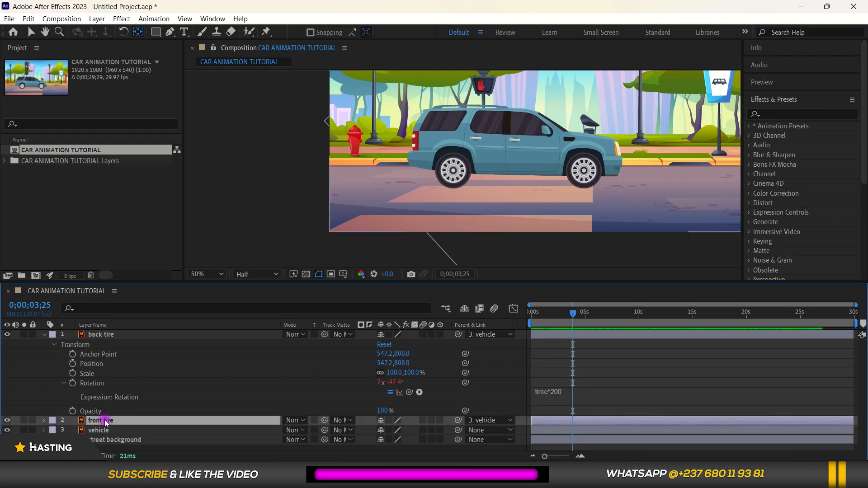
pyautogui.click(55, 345)
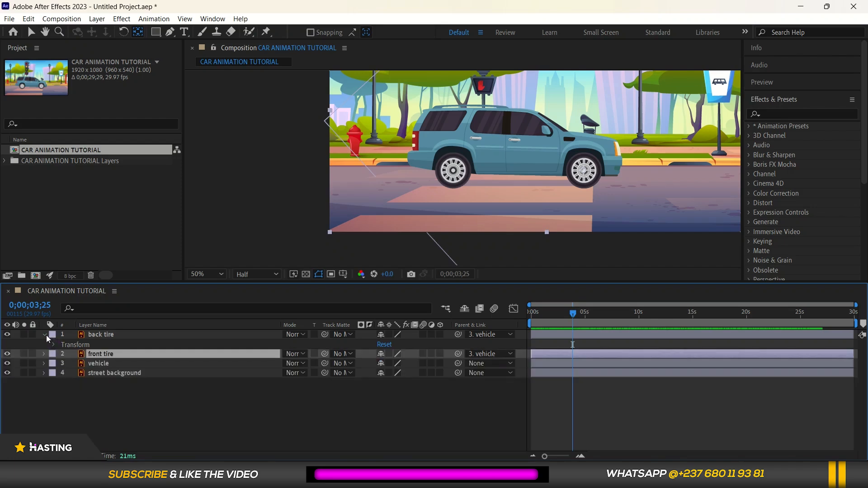
pyautogui.click(44, 335)
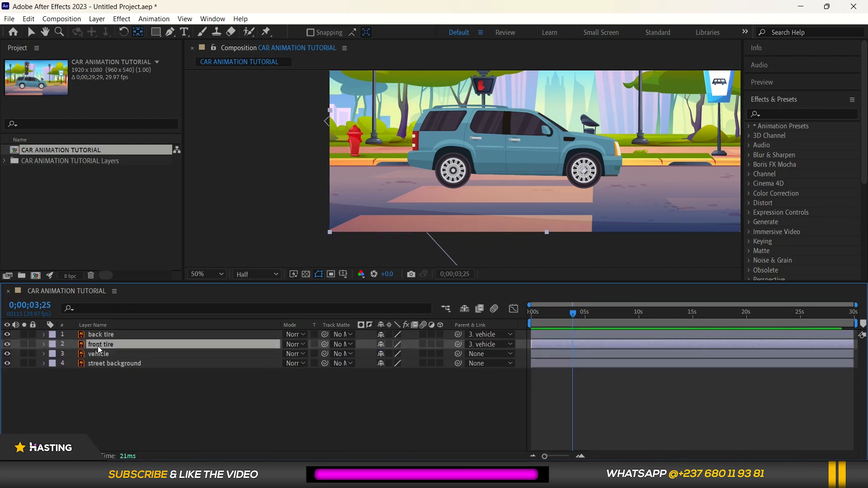
pyautogui.click(45, 345)
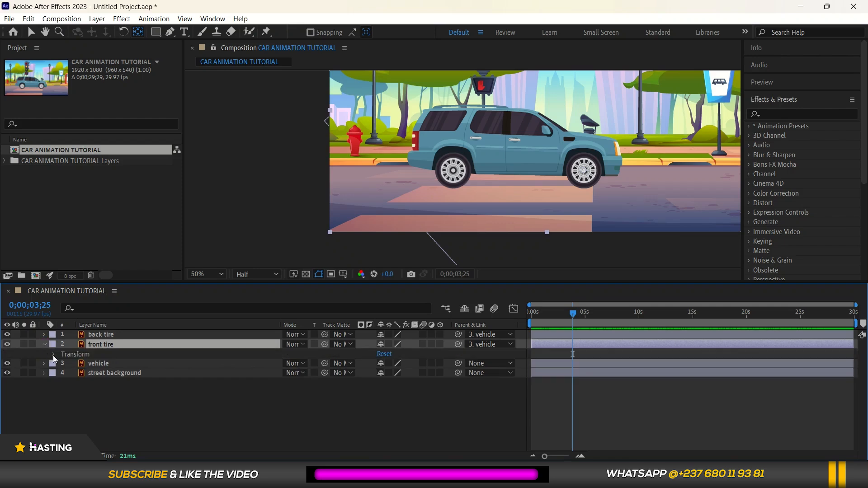
pyautogui.click(54, 356)
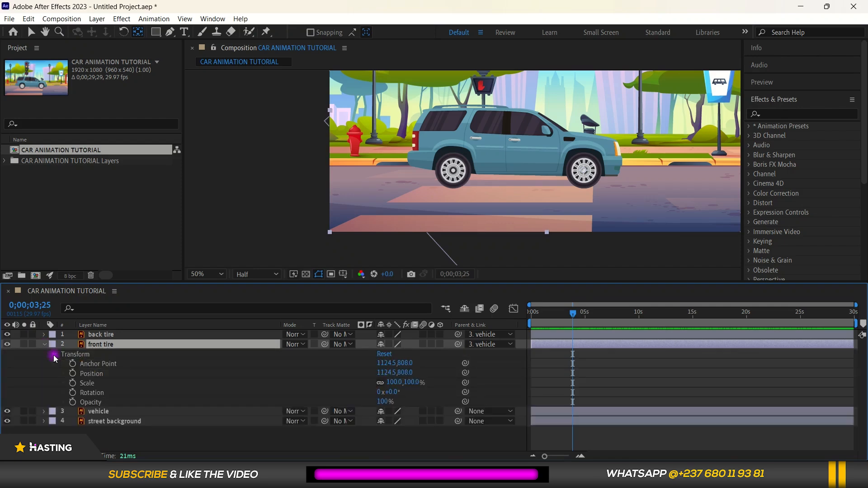
pyautogui.click(92, 394)
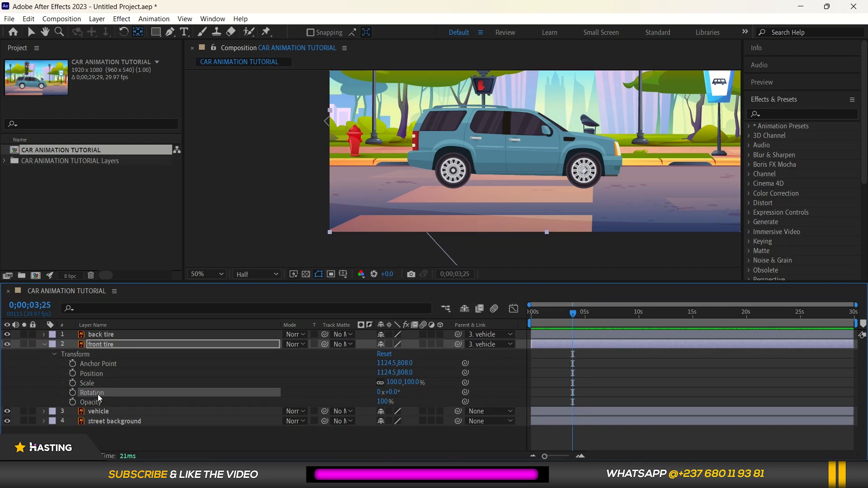
pyautogui.keyDown('alt'); pyautogui.click(72, 393); pyautogui.keyUp('alt')
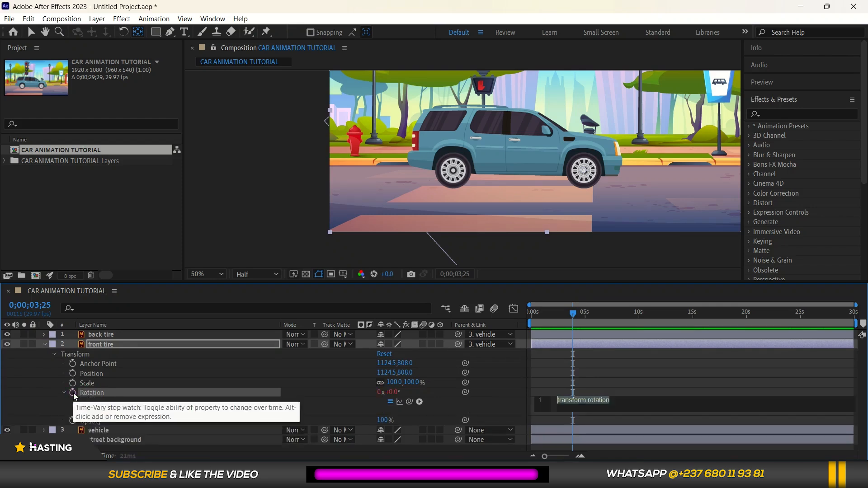
pyautogui.write('time')
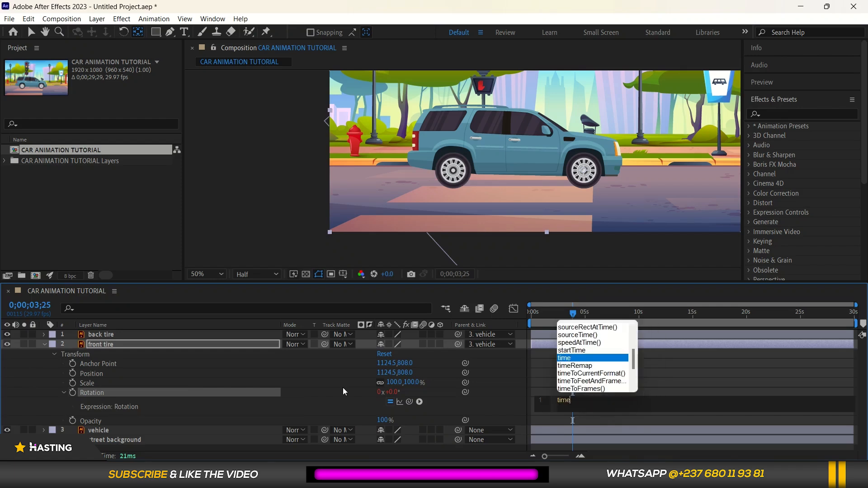
pyautogui.press('Return')
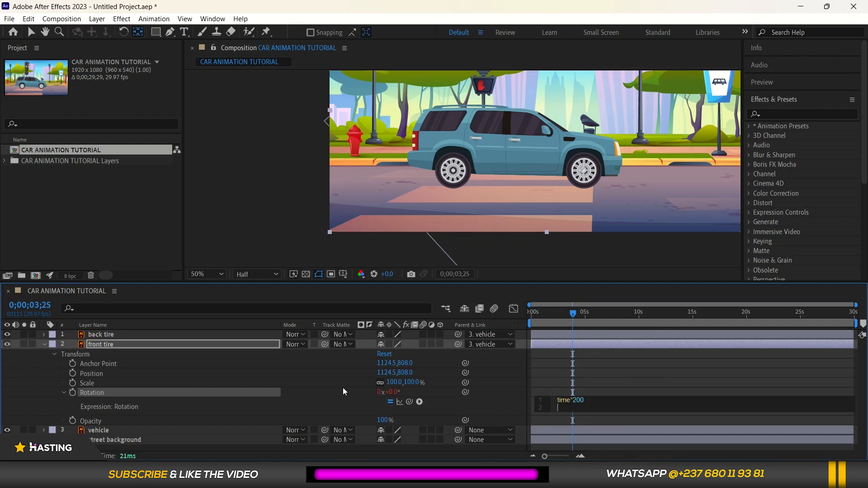
pyautogui.click(33, 393)
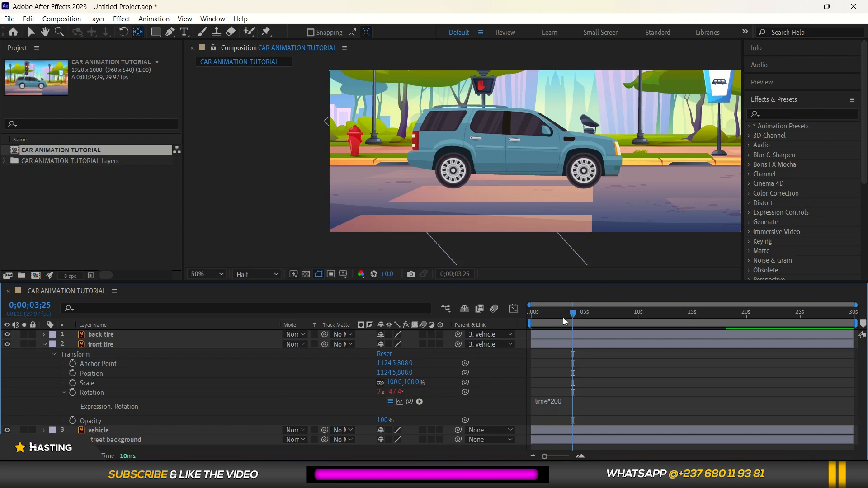
# Preview the composition from its start to check both tires' rotation, and collapse the front tire layer.
pyautogui.press('Home')
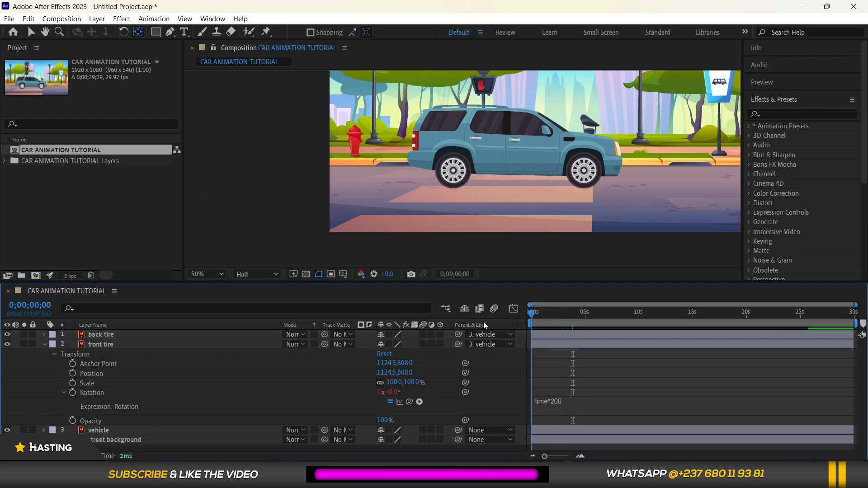
pyautogui.press('space')
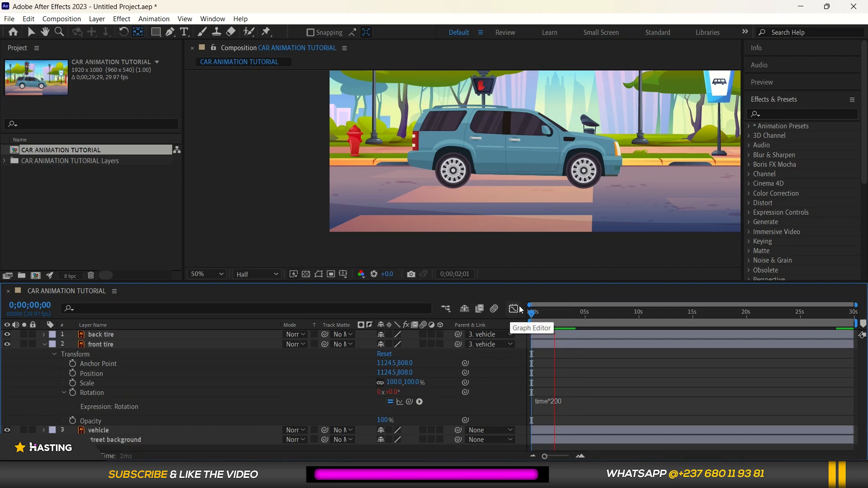
pyautogui.press('space')
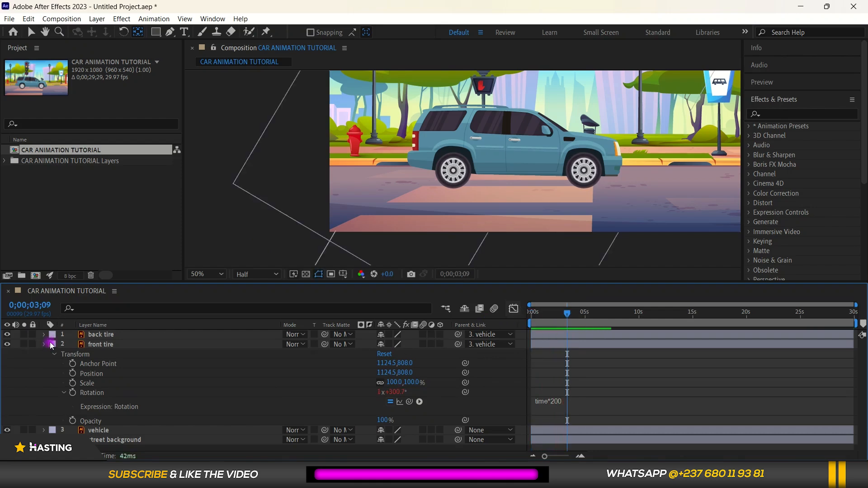
pyautogui.click(45, 344)
# Duplicate the street background layer.
pyautogui.click(118, 363)
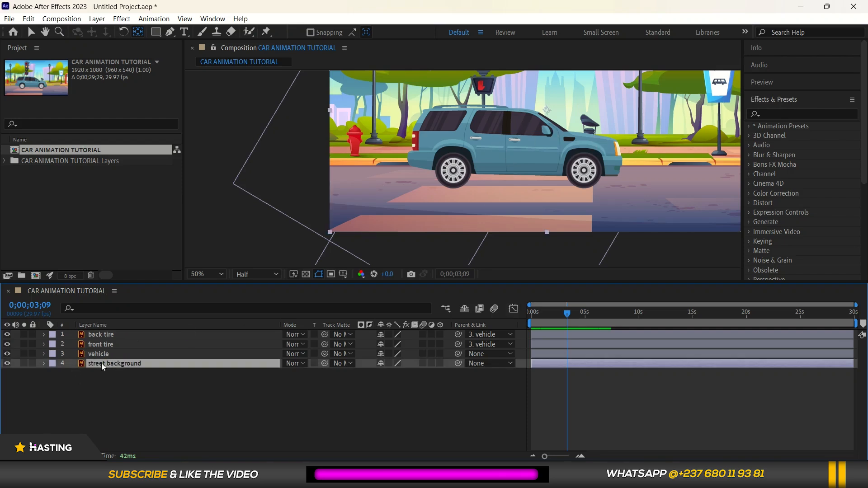
pyautogui.scroll(-1, 463, 168)
pyautogui.scroll(1, 517, 120)
pyautogui.scroll(-1, 497, 128)
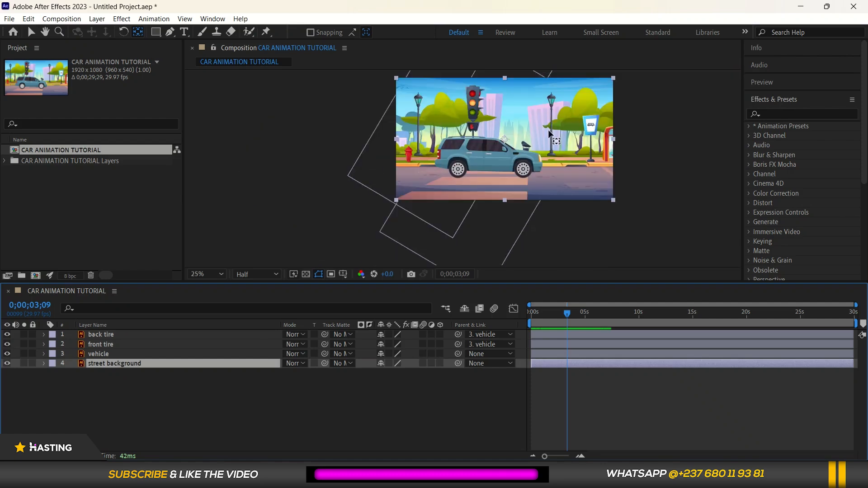
pyautogui.scroll(2, 502, 136)
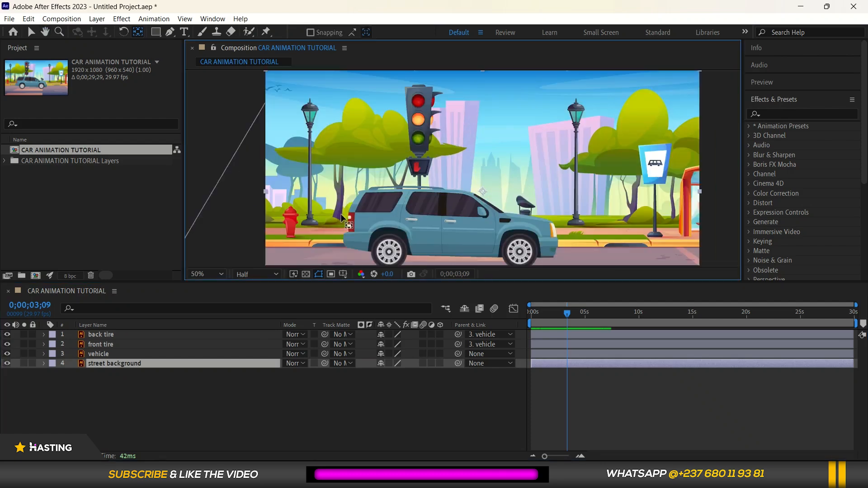
pyautogui.scroll(-1, 410, 219)
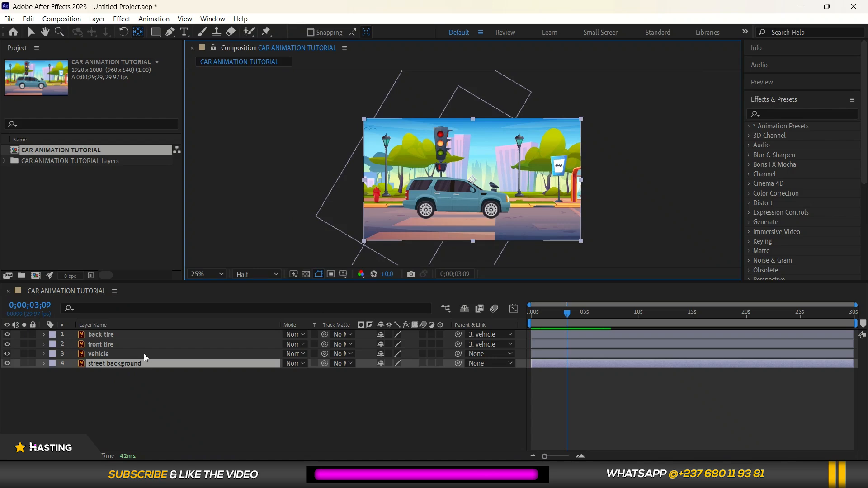
pyautogui.hotkey('ctrl', 'd')
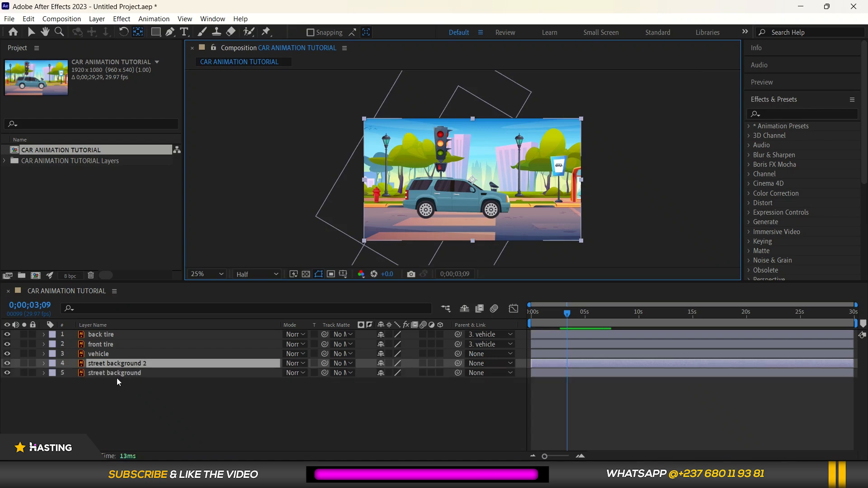
pyautogui.hotkey('ctrl', 'z')
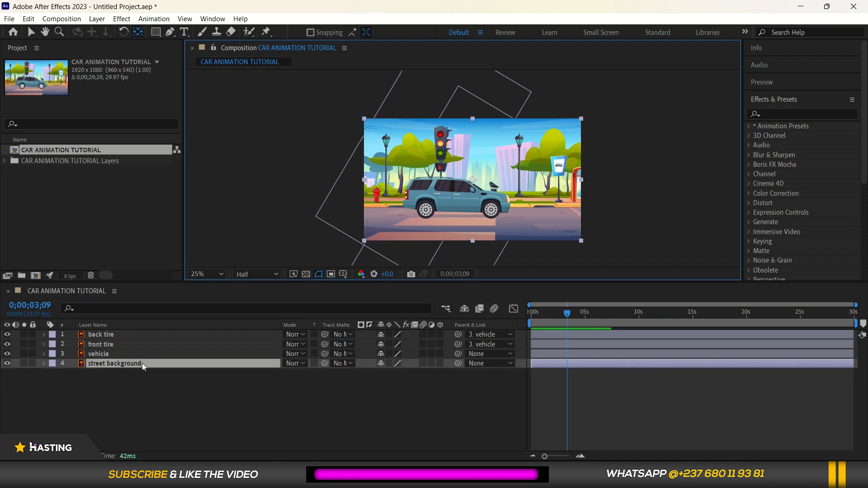
pyautogui.hotkey('ctrl', 'd')
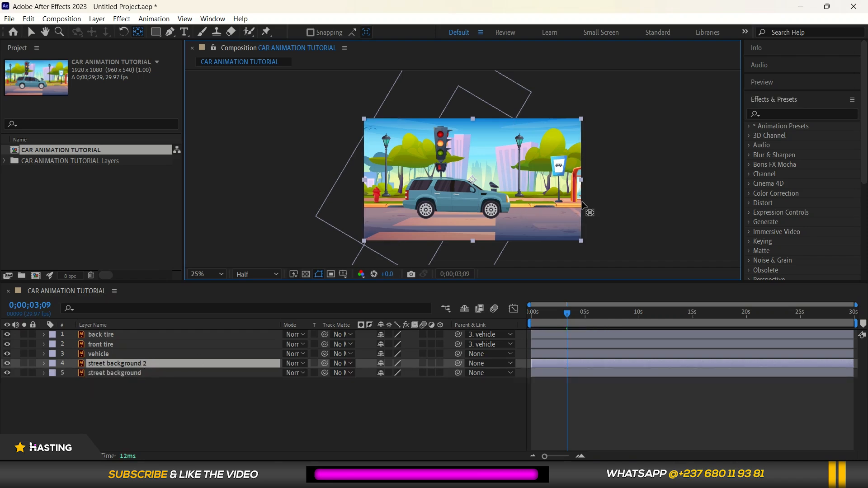
pyautogui.scroll(-1, 456, 201)
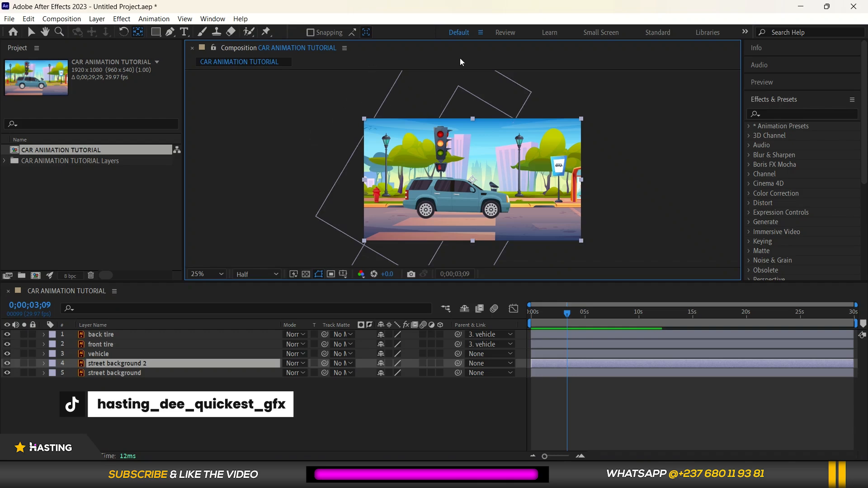
# Draw a rectangular mask on the street background 2 layer, spanning the full scene width from above the sky down to the curb.
pyautogui.click(156, 35)
pyautogui.click(194, 39)
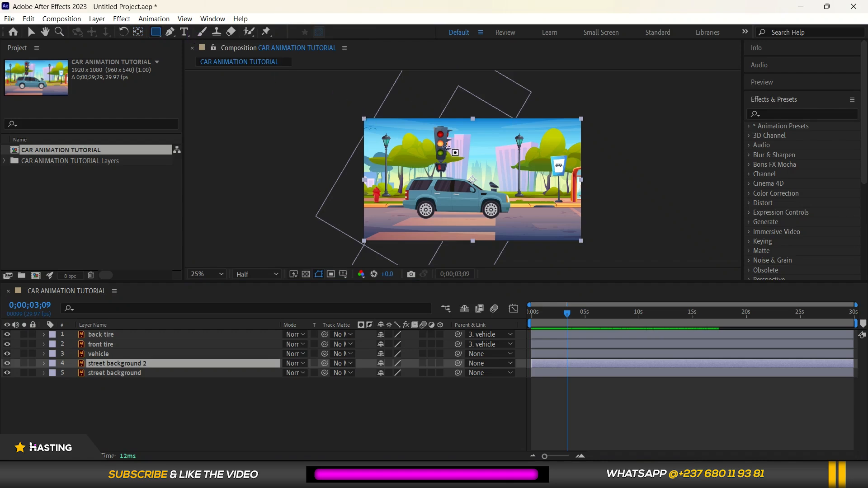
pyautogui.scroll(1, 409, 167)
pyautogui.scroll(-1, 408, 167)
pyautogui.press('.')
pyautogui.moveTo(496, 150); pyautogui.dragTo(480, 161)
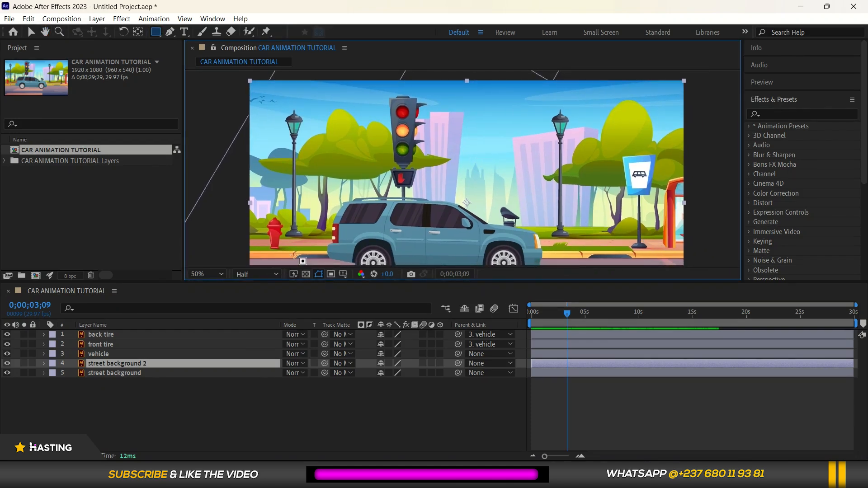
pyautogui.moveTo(240, 74)
pyautogui.mouseDown()
pyautogui.moveTo(285, 135)
pyautogui.moveTo(337, 170)
pyautogui.moveTo(344, 191)
pyautogui.moveTo(568, 240)
pyautogui.moveTo(695, 251)
pyautogui.mouseUp()
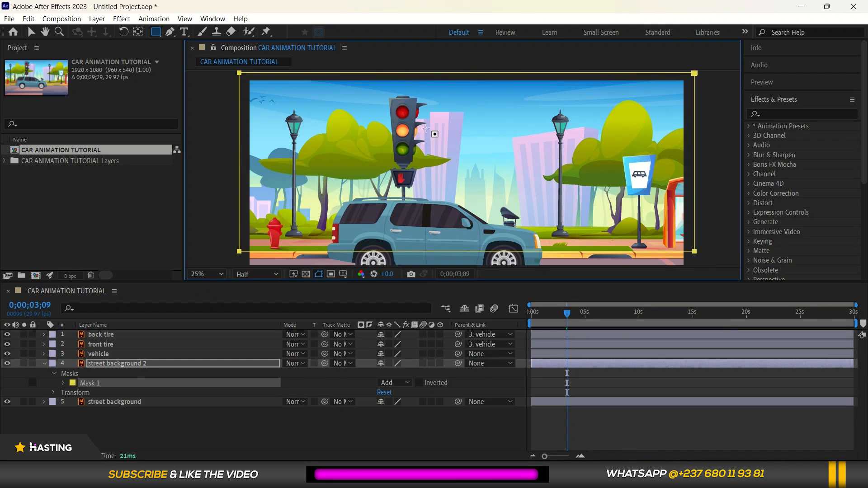
pyautogui.scroll(-2, 426, 129)
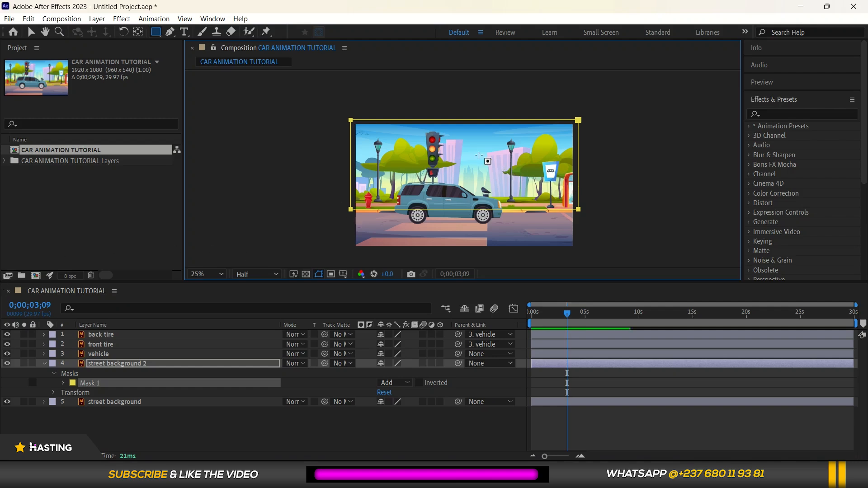
# Toggle the original street background layer's visibility to check the masked copy, leaving it visible, and collapse the street background 2 layer.
pyautogui.click(7, 402)
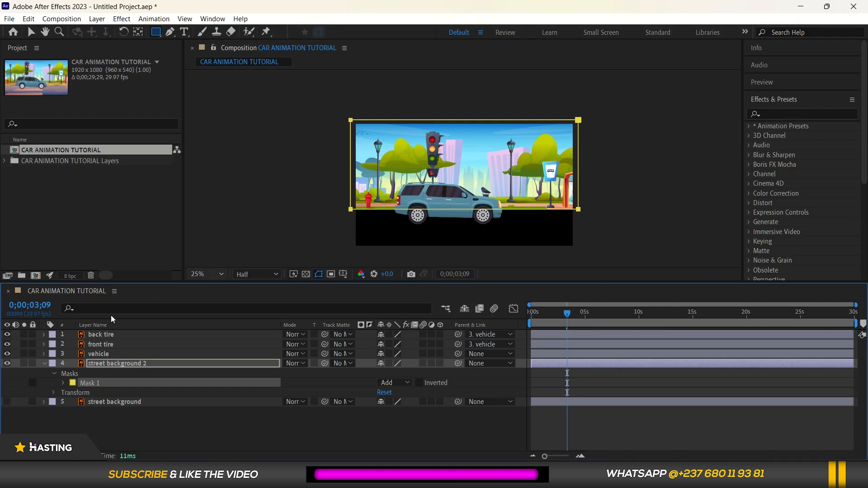
pyautogui.click(7, 402)
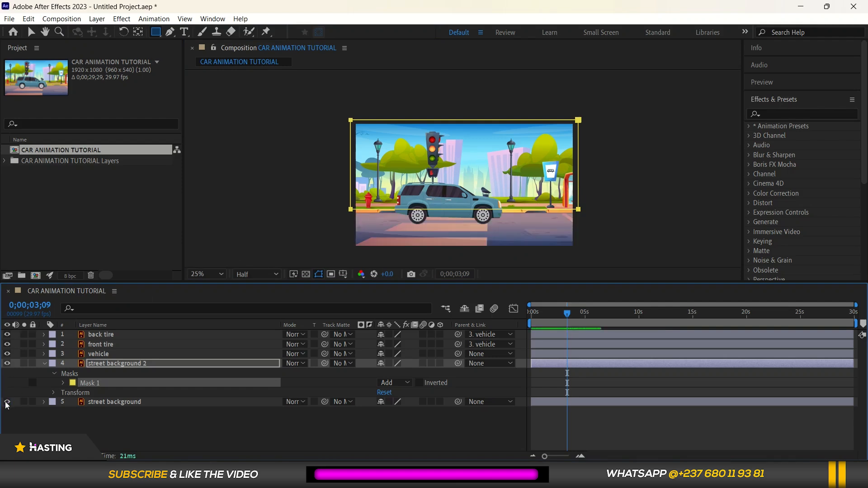
pyautogui.click(44, 364)
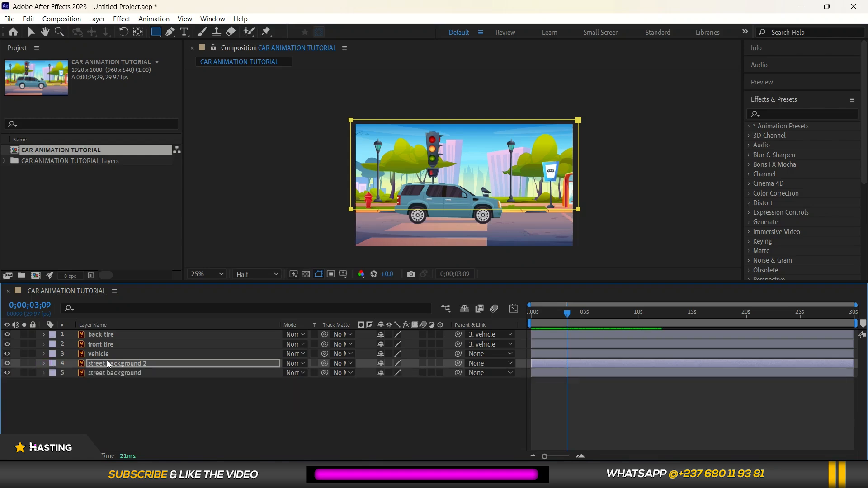
pyautogui.click(43, 373)
pyautogui.click(7, 374)
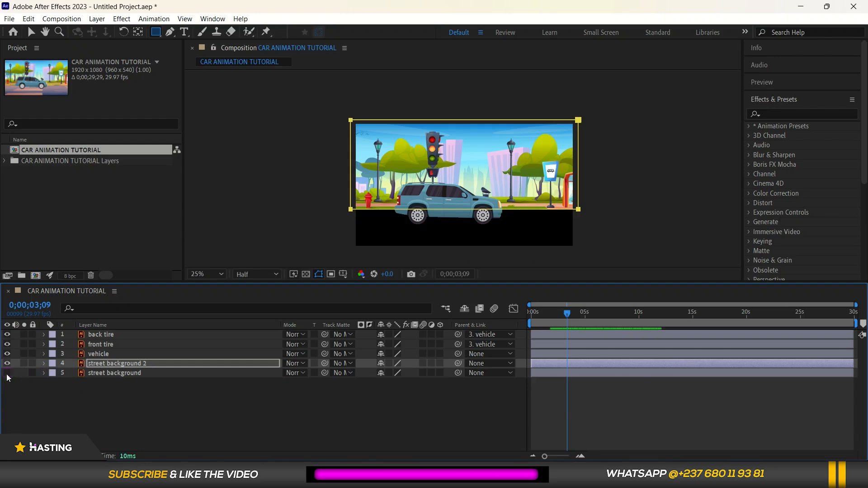
pyautogui.click(8, 374)
pyautogui.click(7, 373)
pyautogui.click(7, 375)
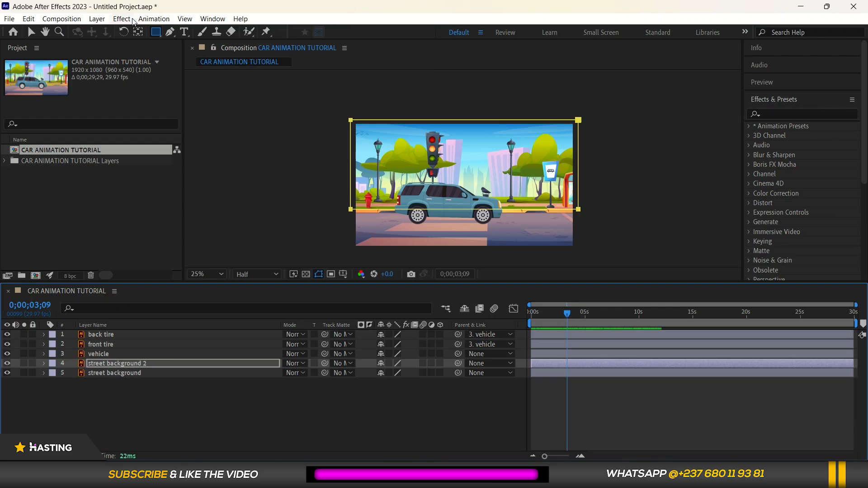
# Apply a Gaussian Blur effect to the street background 2 layer and set its blurriness to 41.
pyautogui.click(213, 20)
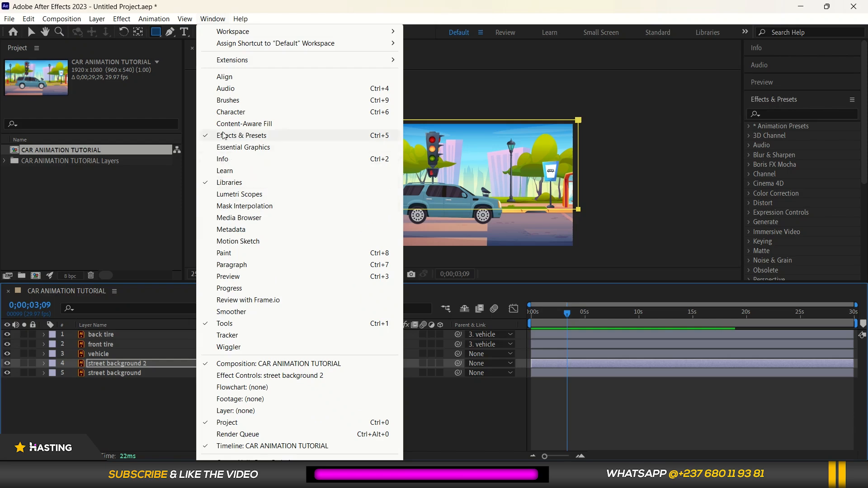
pyautogui.click(794, 115)
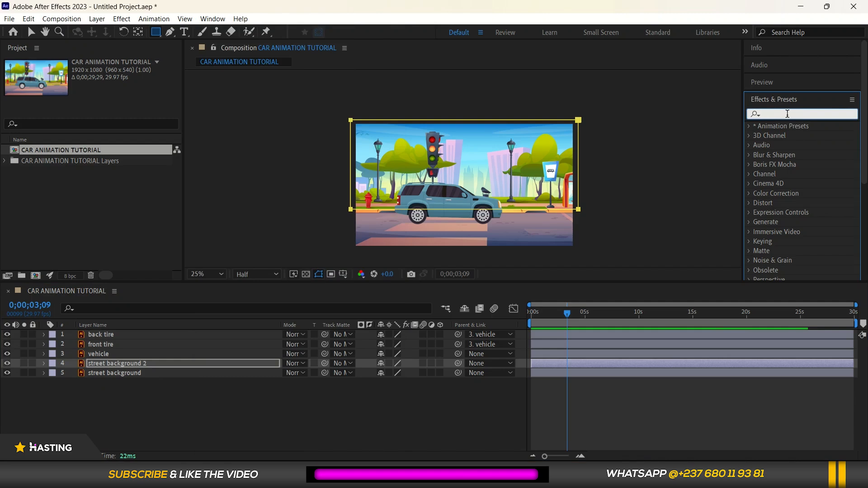
pyautogui.write('blur')
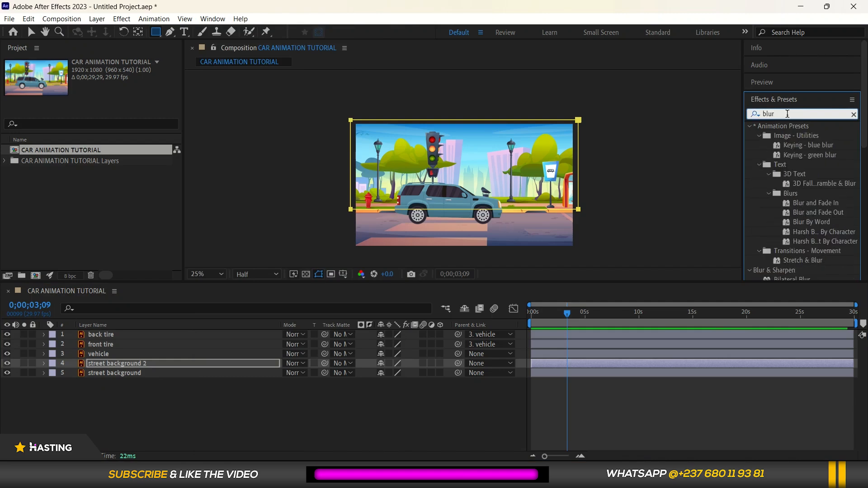
pyautogui.scroll(-5, 810, 205)
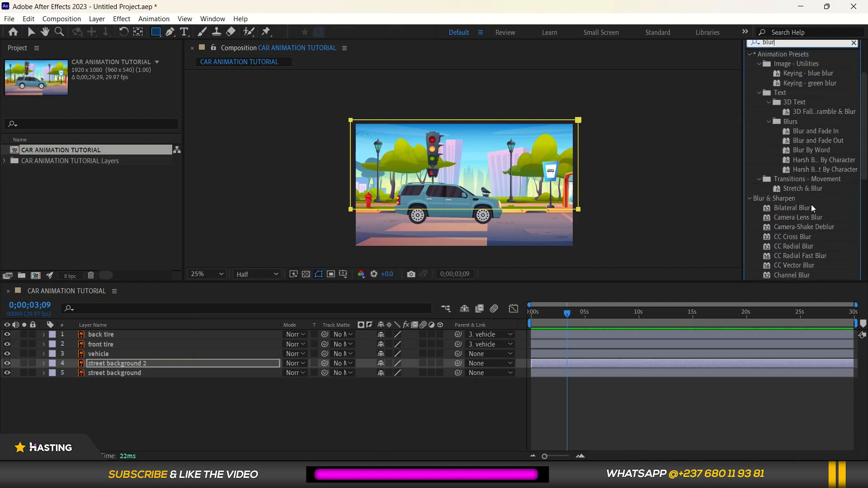
pyautogui.scroll(-1, 803, 229)
pyautogui.click(807, 241)
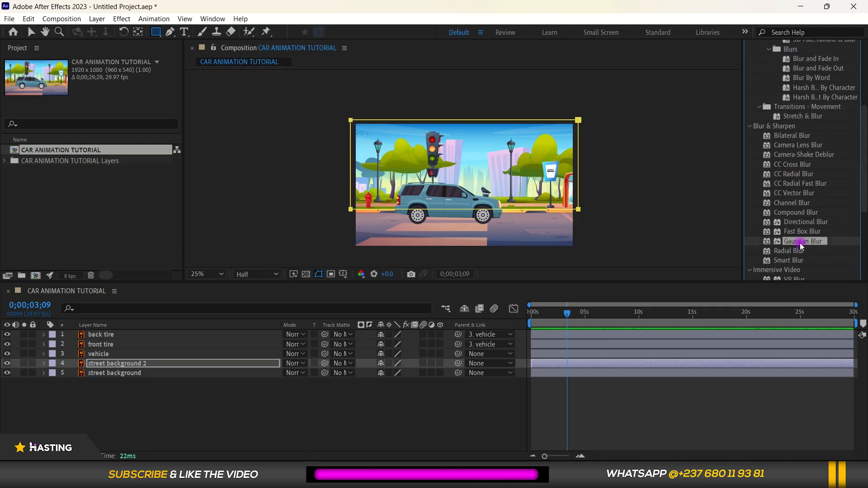
pyautogui.moveTo(804, 242); pyautogui.dragTo(132, 367)
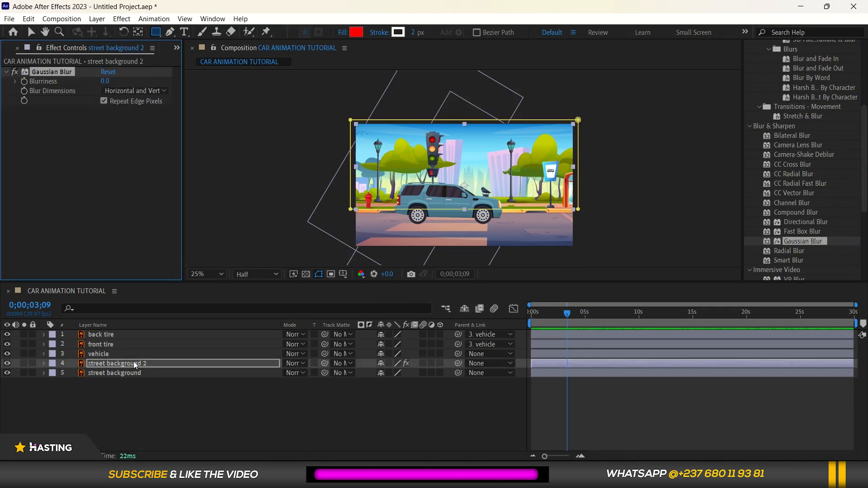
pyautogui.press('v')
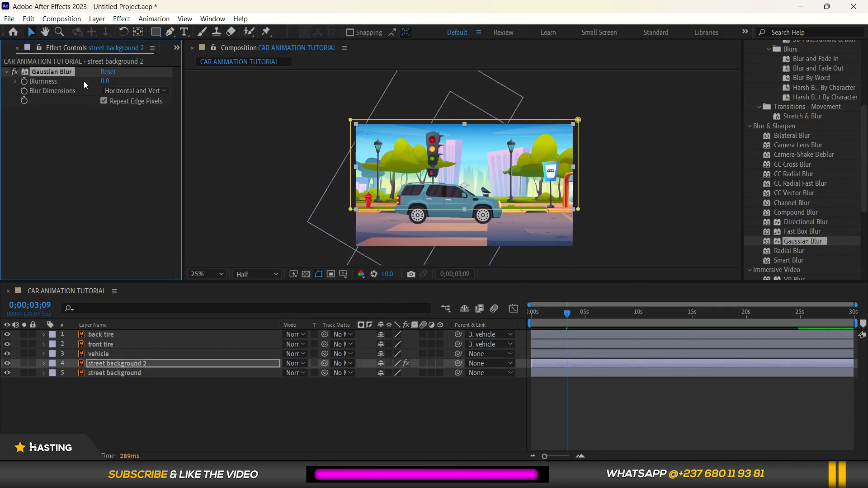
pyautogui.moveTo(103, 85); pyautogui.dragTo(270, 64)
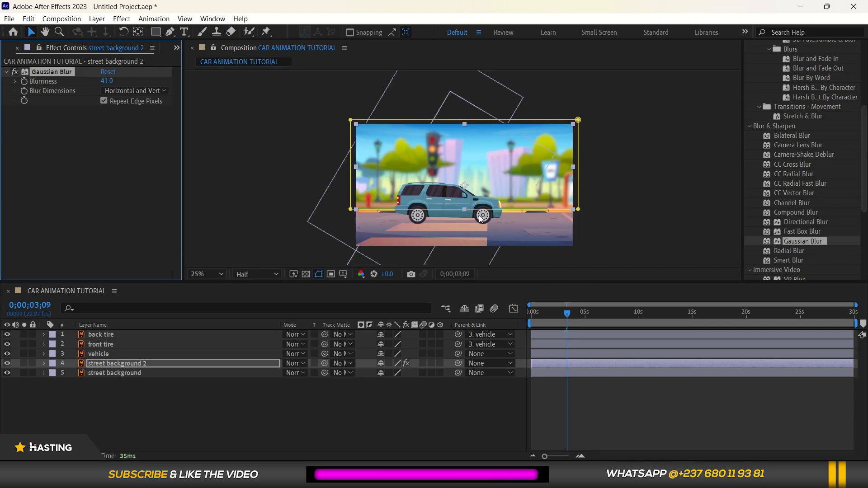
# Extend the lower edge of the street background 2 mask slightly downward past the curb to the road's edge.
pyautogui.press('.')
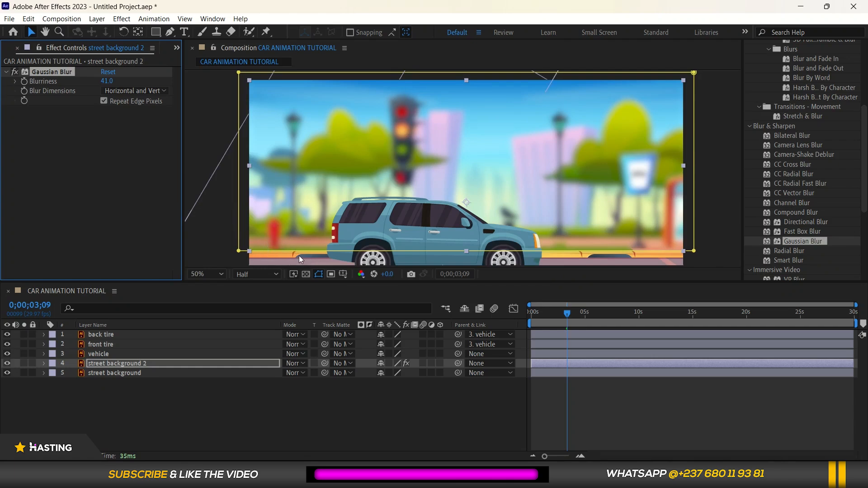
pyautogui.click(465, 253)
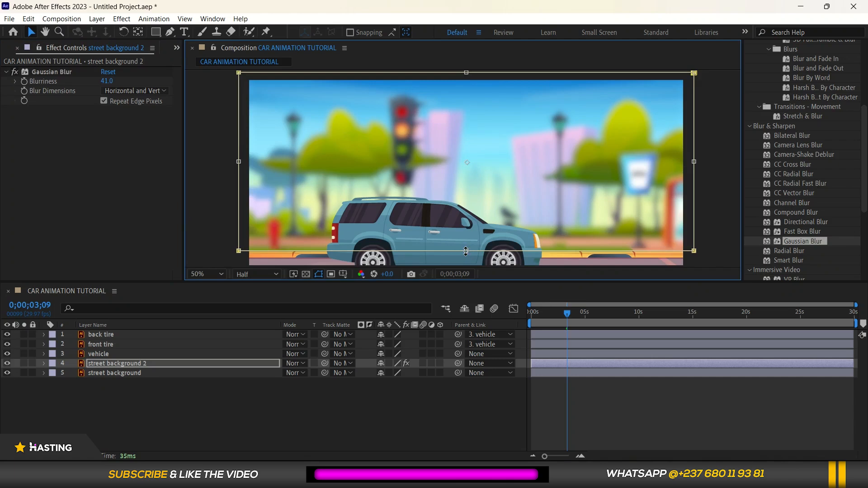
pyautogui.moveTo(466, 252)
pyautogui.mouseDown()
pyautogui.moveTo(471, 264)
pyautogui.moveTo(467, 251)
pyautogui.mouseUp()
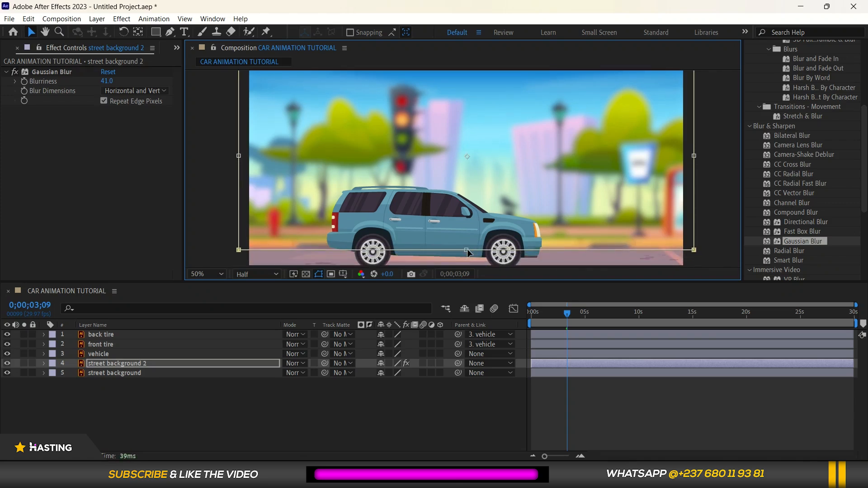
pyautogui.scroll(-3, 506, 205)
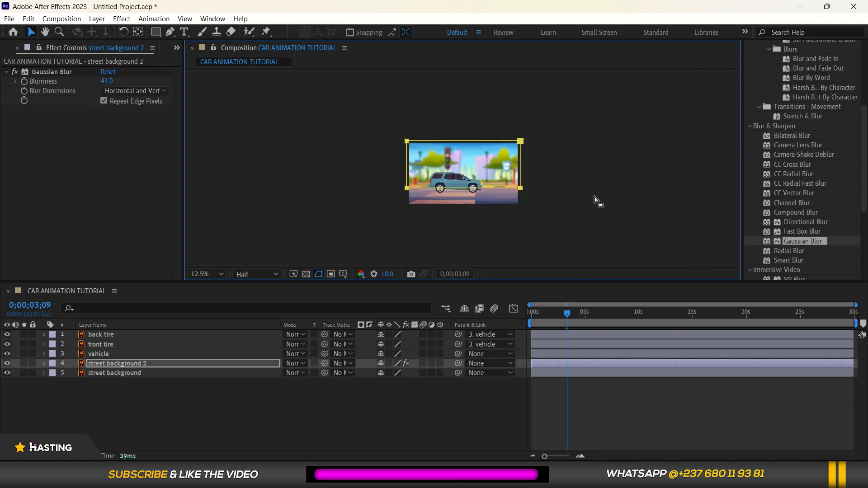
pyautogui.doubleClick(531, 167)
# Deselect the layer and examine the blurred background against the sharp road and SUV at close and wide views.
pyautogui.press('.')
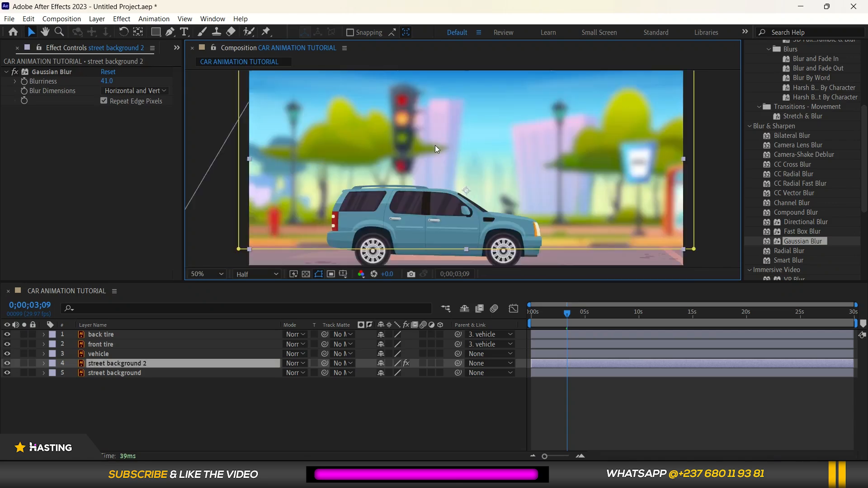
pyautogui.press(',')
pyautogui.click(307, 143)
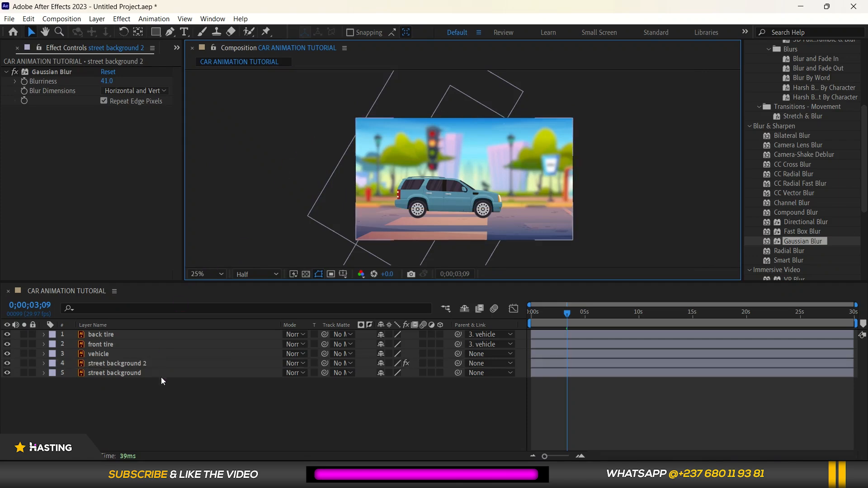
pyautogui.press('.')
pyautogui.press(',')
pyautogui.press('.')
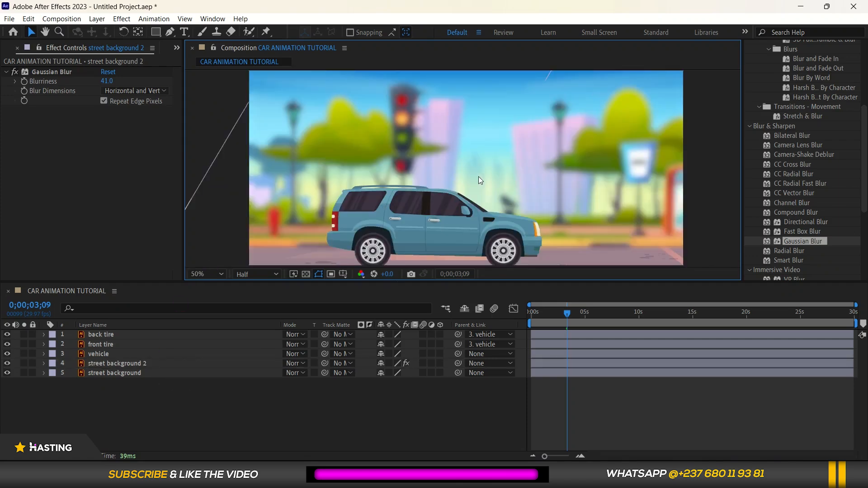
pyautogui.press(',')
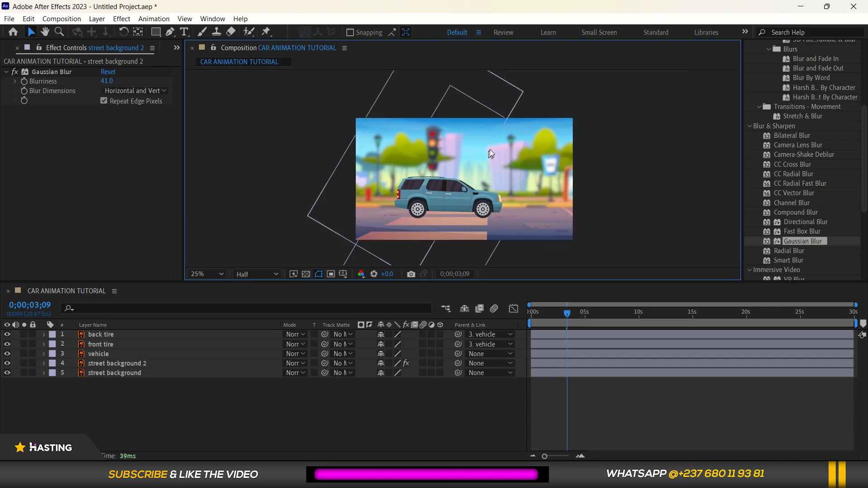
pyautogui.press('.')
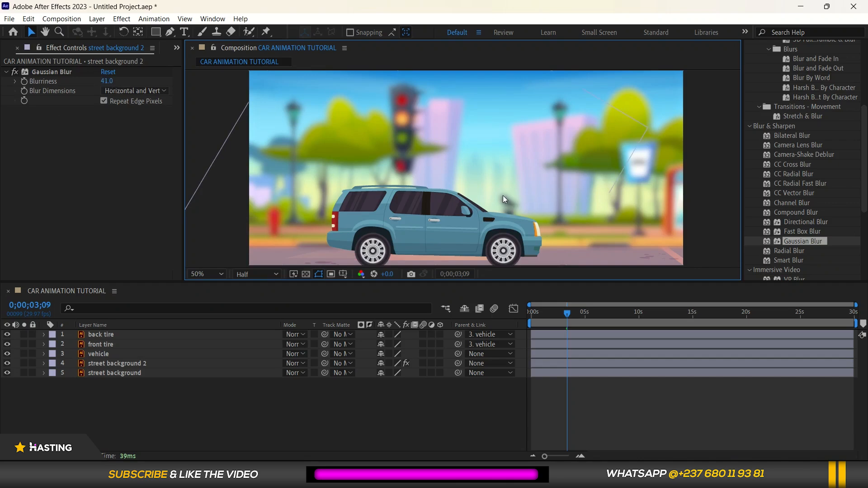
pyautogui.click(162, 402)
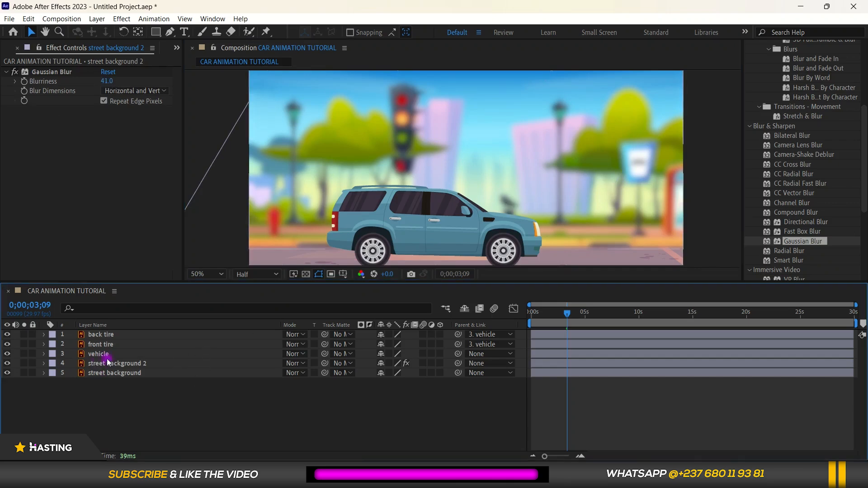
# Create a new empty shape layer in the composition.
pyautogui.moveTo(443, 241); pyautogui.dragTo(445, 201)
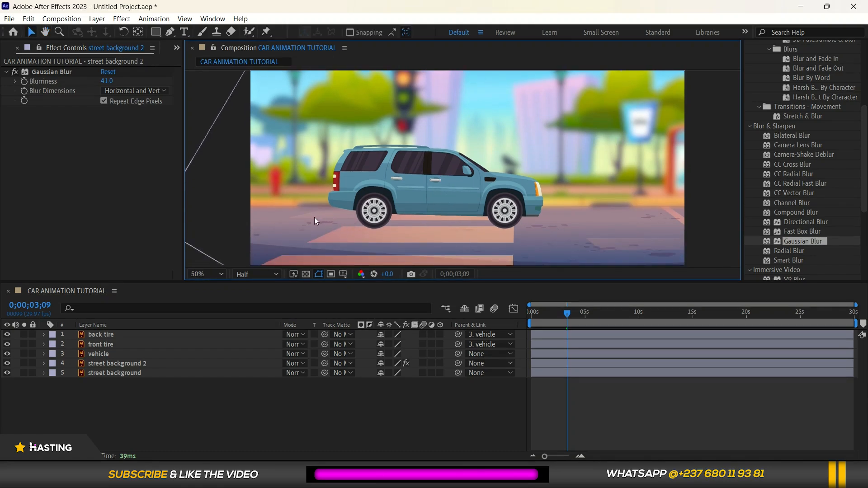
pyautogui.click(107, 396)
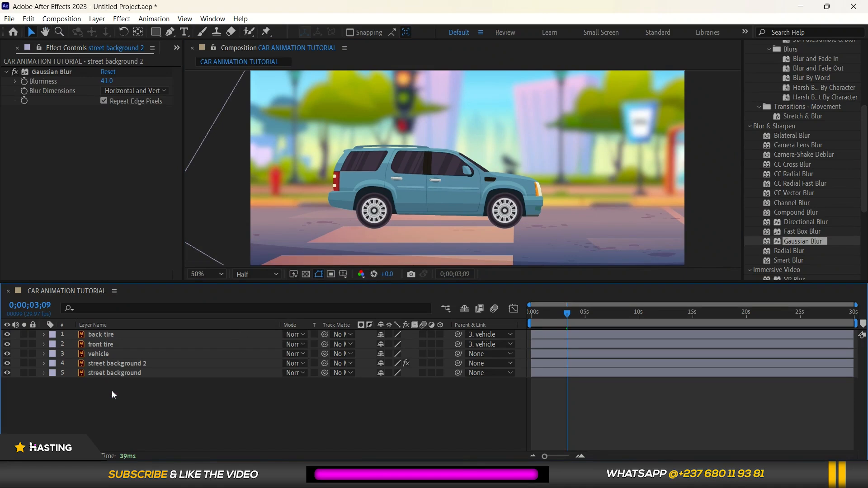
pyautogui.rightClick(91, 392)
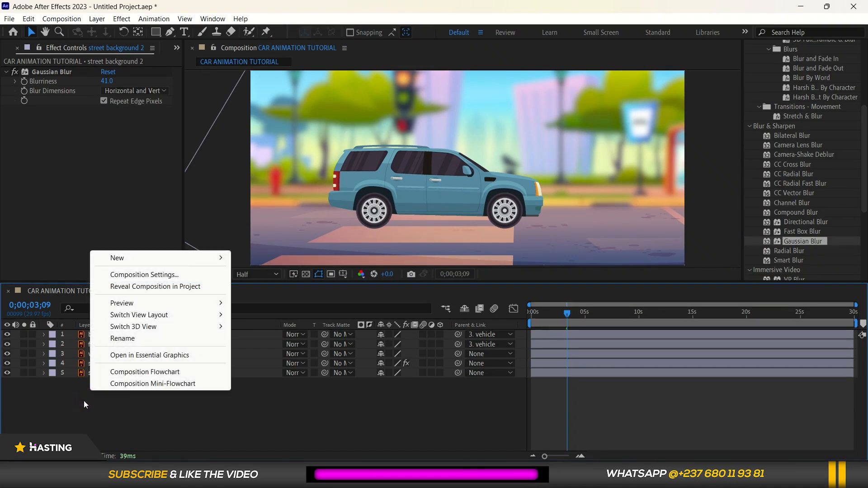
pyautogui.moveTo(163, 258)
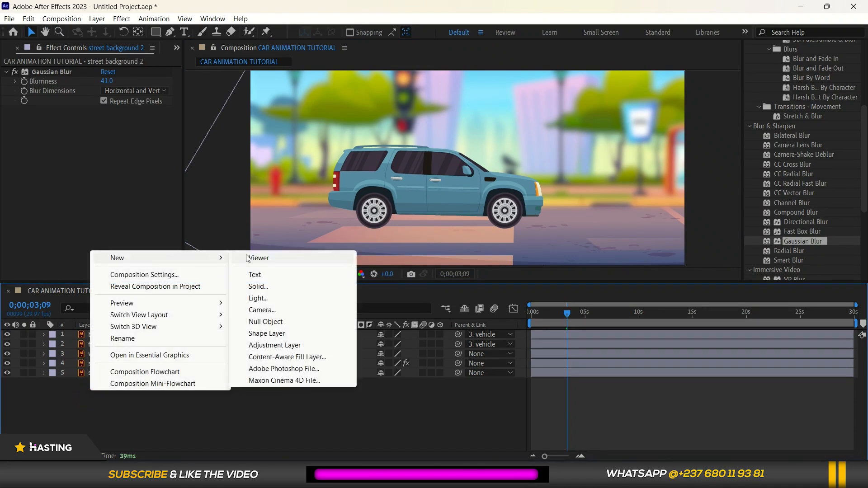
pyautogui.click(267, 334)
# Draw a thin, flat ellipse on the shape layer beneath the SUV's tires, spanning roughly the vehicle's length.
pyautogui.press('q')
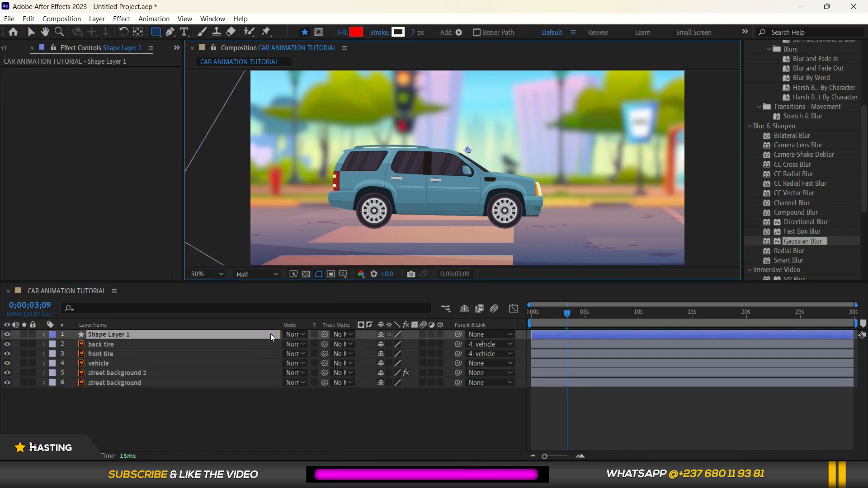
pyautogui.click(159, 34)
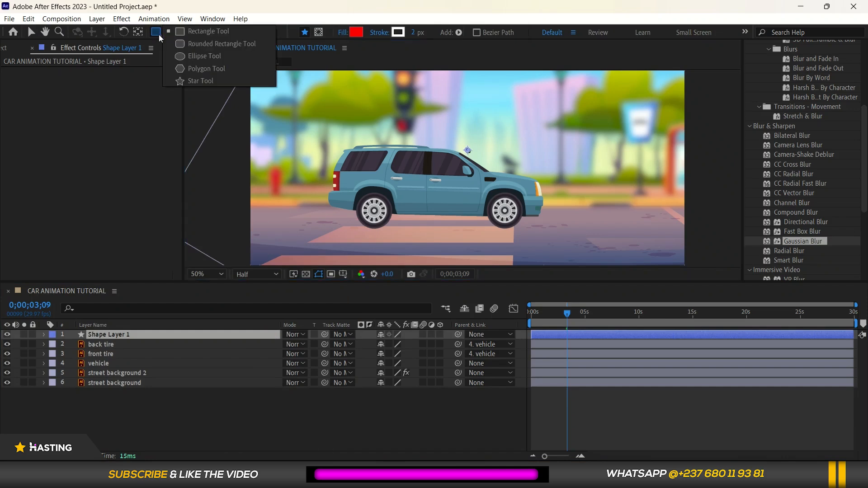
pyautogui.click(185, 56)
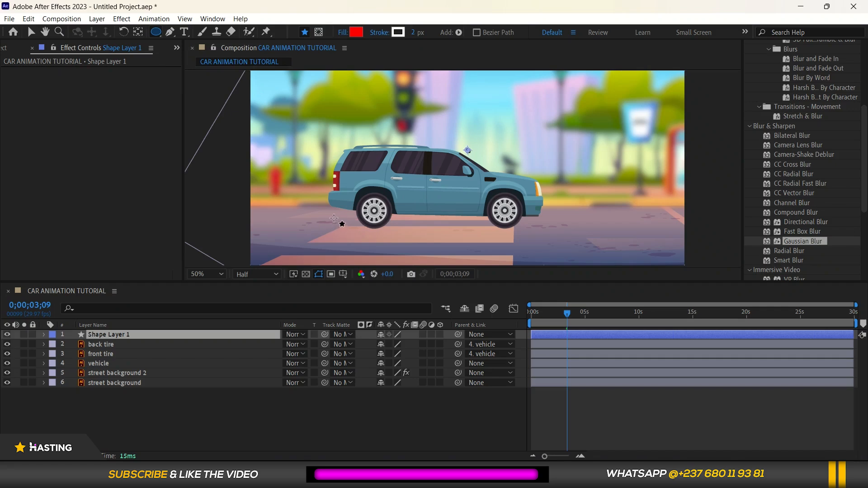
pyautogui.moveTo(334, 218)
pyautogui.mouseDown()
pyautogui.moveTo(386, 234)
pyautogui.moveTo(542, 231)
pyautogui.mouseUp()
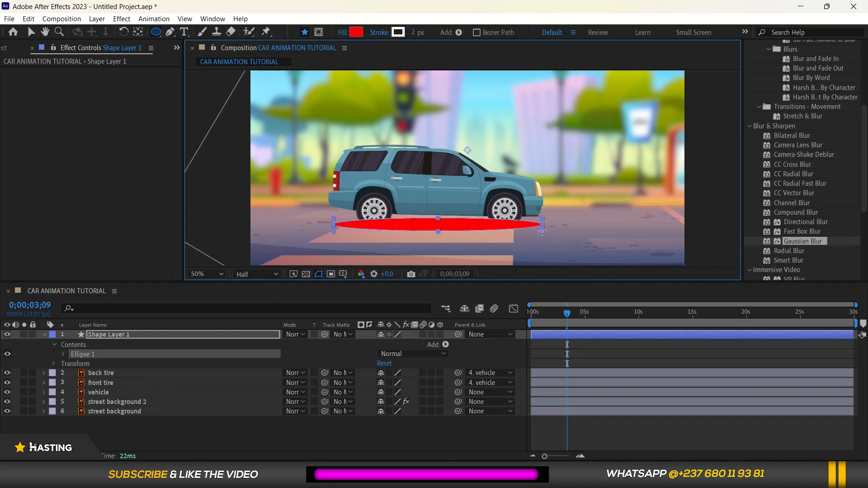
# Set the ellipse's fill color to black (000000) and its stroke to None.
pyautogui.click(354, 34)
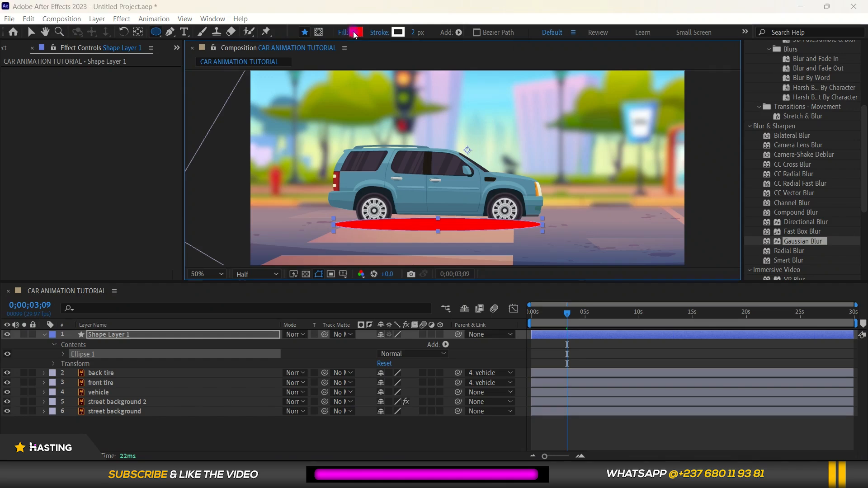
pyautogui.moveTo(354, 254); pyautogui.dragTo(287, 329)
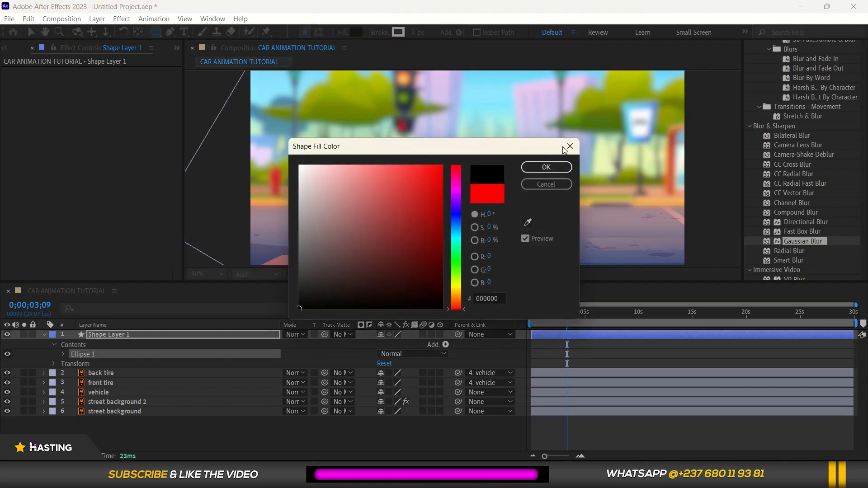
pyautogui.click(546, 167)
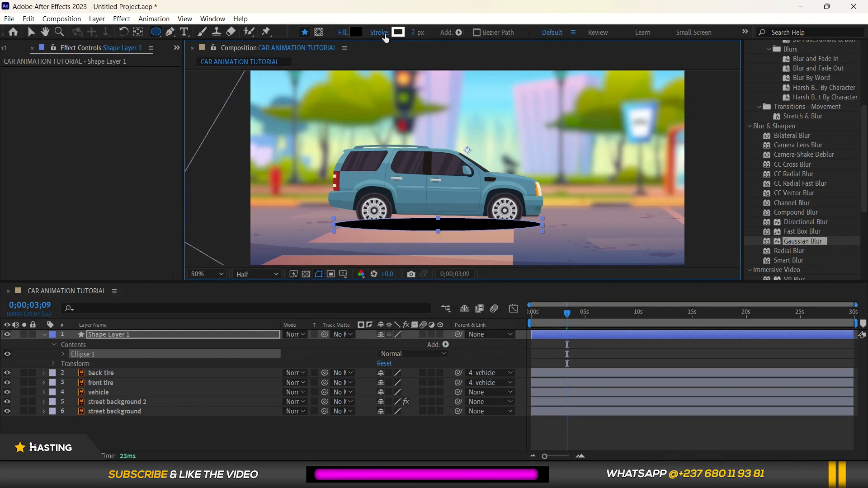
pyautogui.click(379, 35)
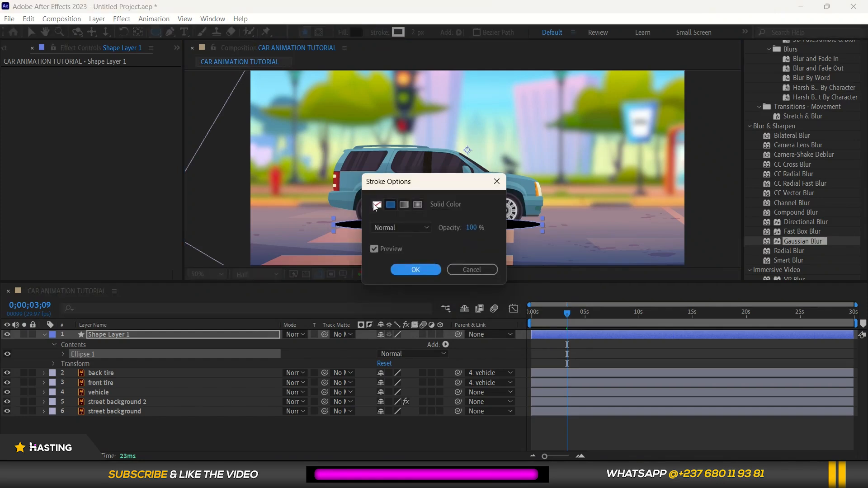
pyautogui.click(376, 205)
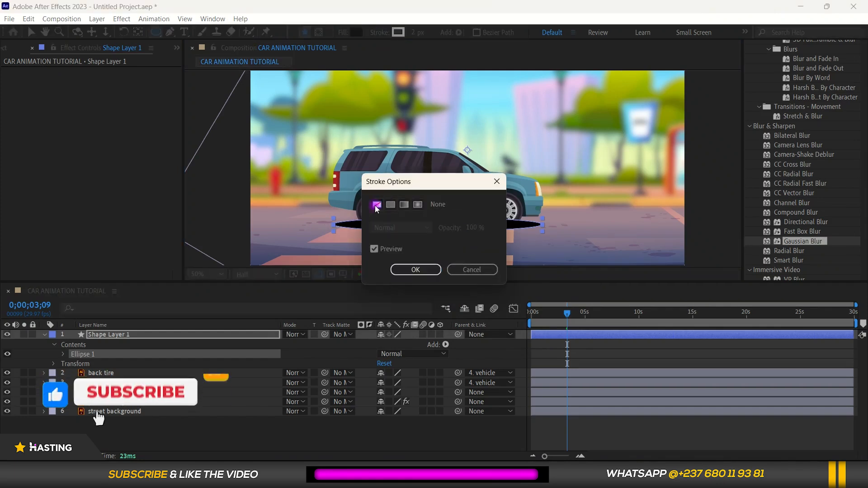
pyautogui.click(416, 270)
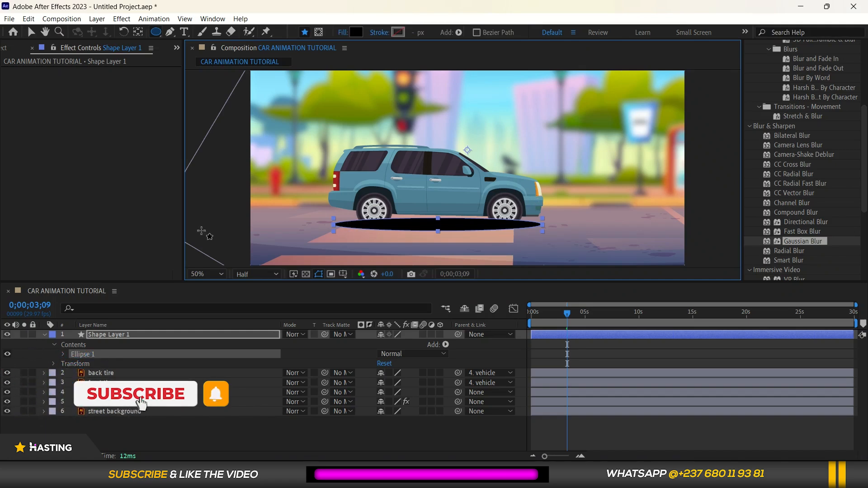
# Move Shape Layer 1 directly below the vehicle layer in the stacking order and collapse its properties.
pyautogui.click(132, 335)
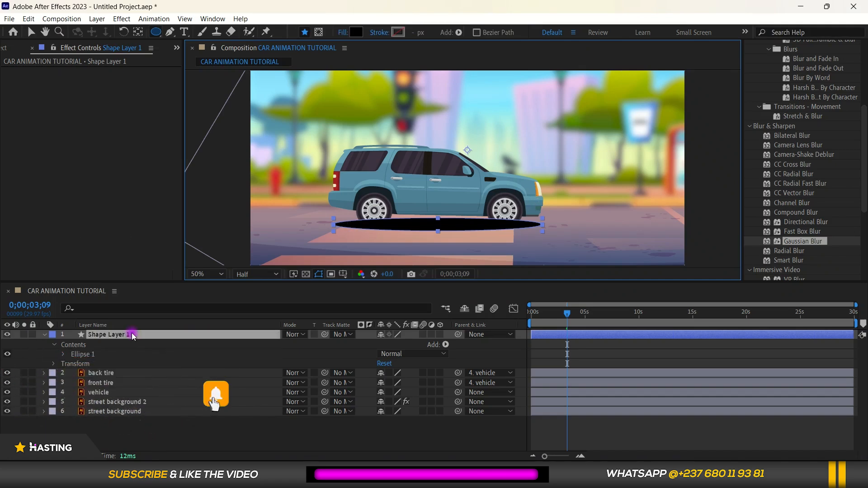
pyautogui.moveTo(132, 335); pyautogui.dragTo(128, 399)
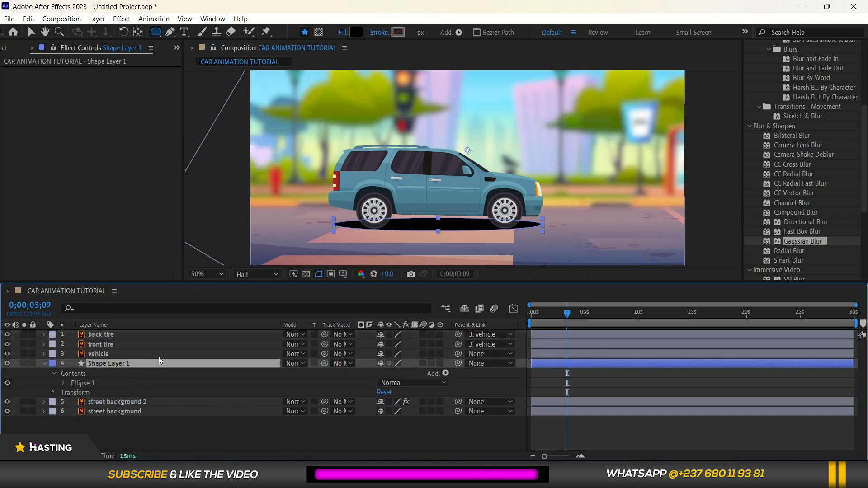
pyautogui.click(45, 364)
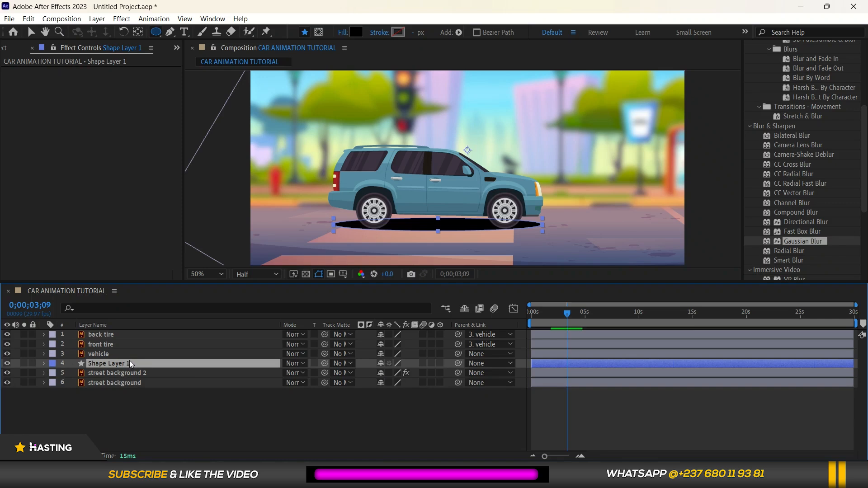
# Lower the Opacity of Shape Layer 1 to 14% so the ellipse reads as a faint shadow.
pyautogui.press('t')
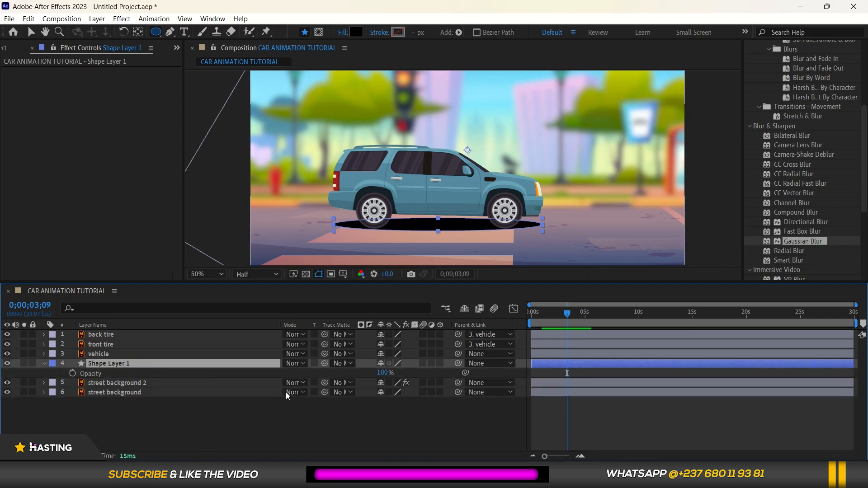
pyautogui.moveTo(384, 373); pyautogui.dragTo(348, 383)
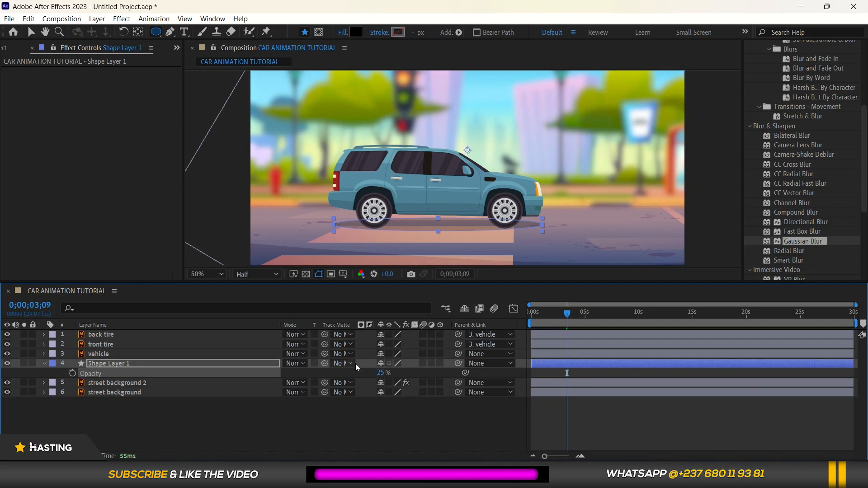
pyautogui.moveTo(380, 372); pyautogui.dragTo(386, 372)
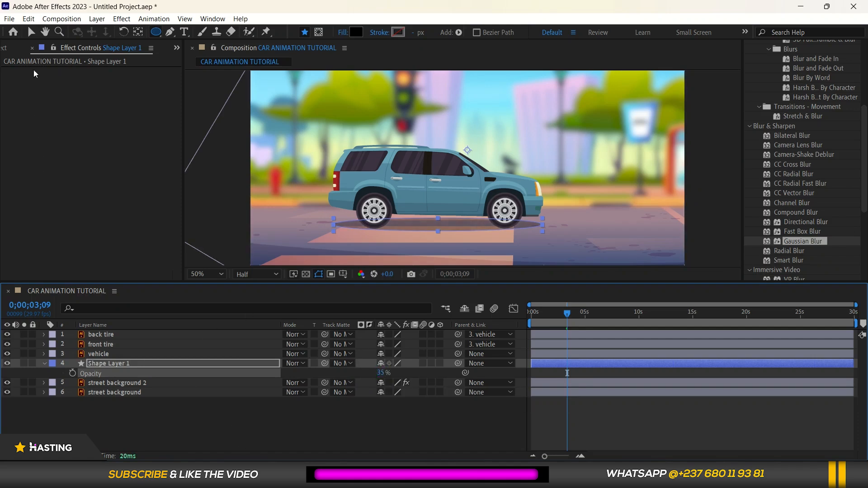
pyautogui.click(31, 31)
pyautogui.click(120, 416)
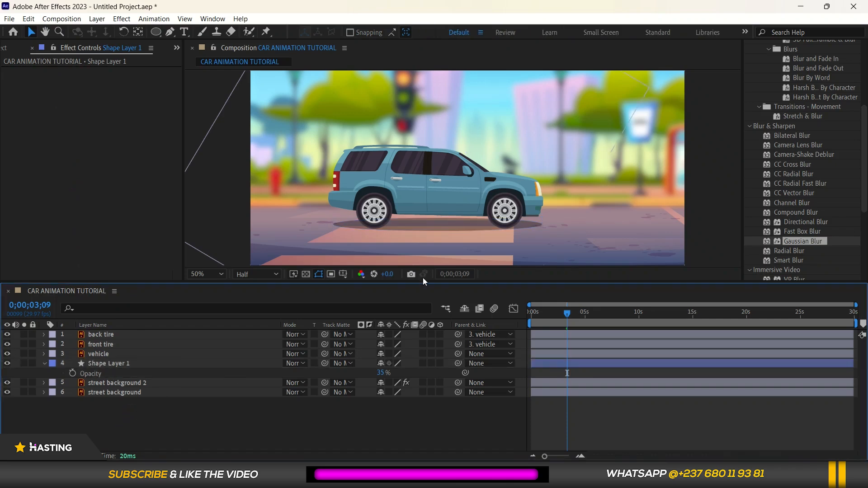
pyautogui.moveTo(382, 373); pyautogui.dragTo(378, 376)
pyautogui.click(341, 429)
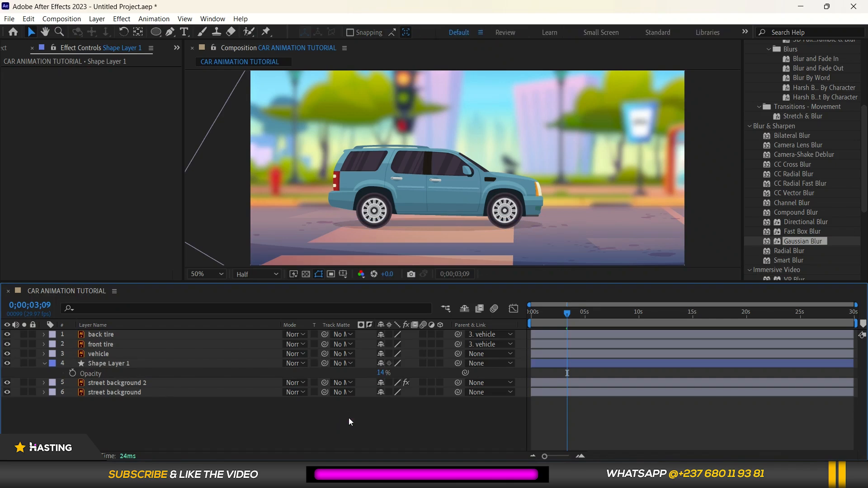
# Collapse Shape Layer 1's properties and parent the layer to the vehicle layer.
pyautogui.click(119, 364)
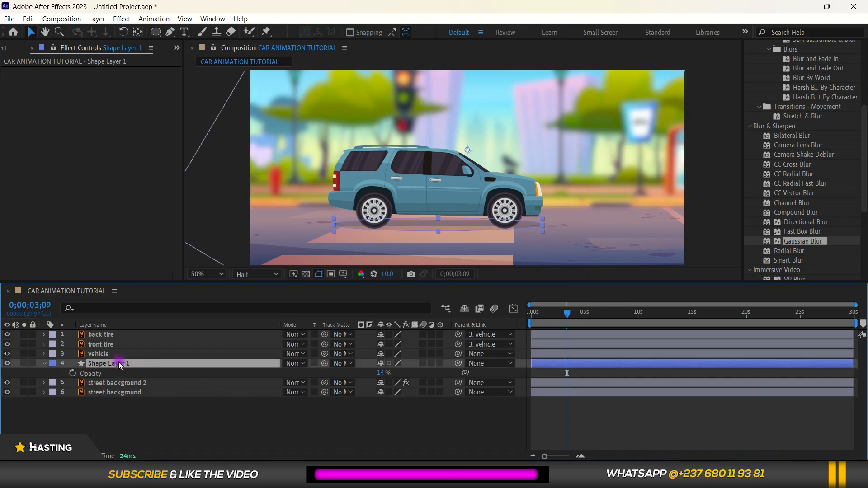
pyautogui.click(44, 364)
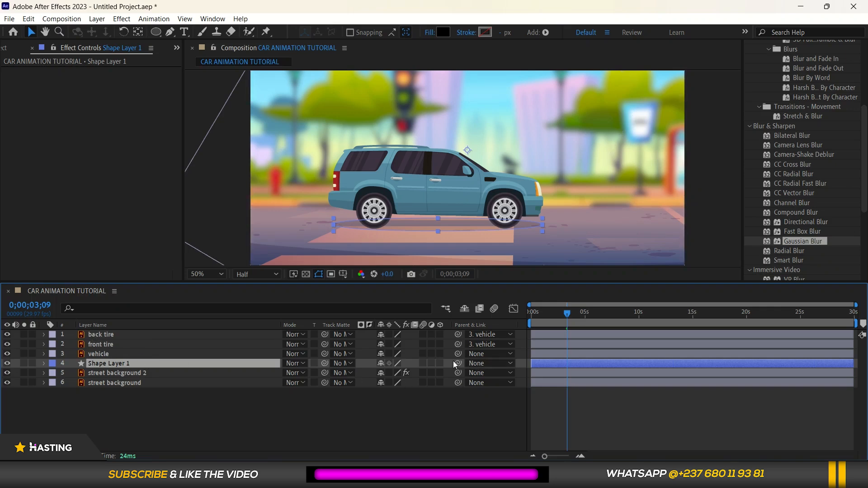
pyautogui.moveTo(457, 366); pyautogui.dragTo(163, 354)
pyautogui.click(166, 388)
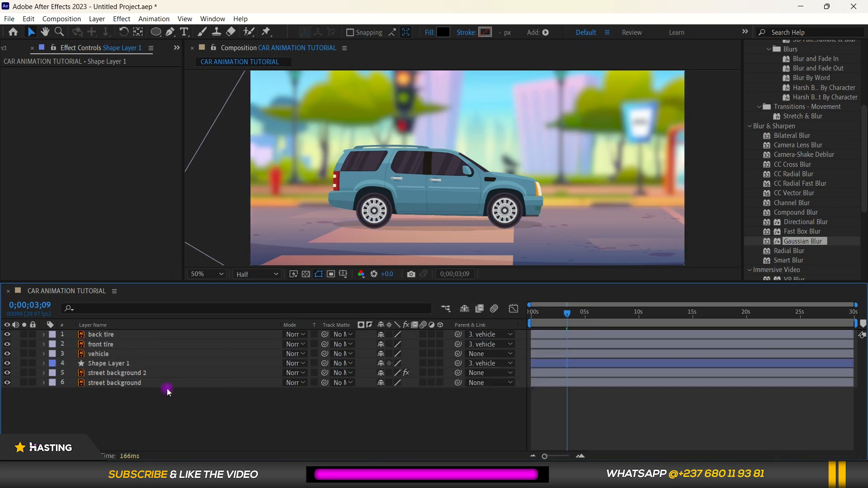
# Reveal the vehicle layer's Position property and return the playhead to 0;00;00;00.
pyautogui.click(115, 354)
pyautogui.scroll(-2, 400, 225)
pyautogui.scroll(2, 430, 183)
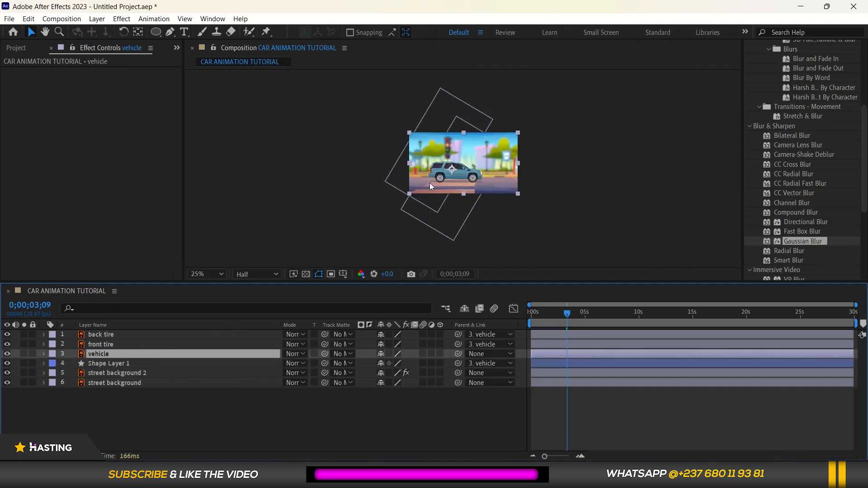
pyautogui.scroll(-1, 445, 182)
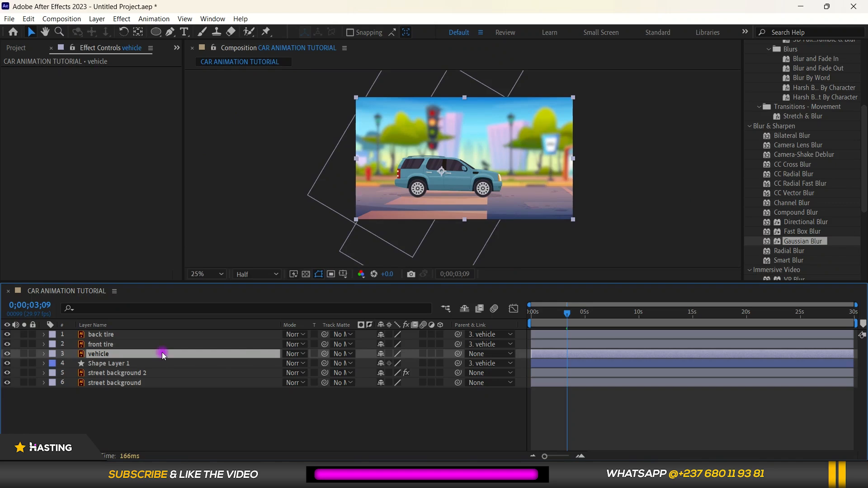
pyautogui.press('p')
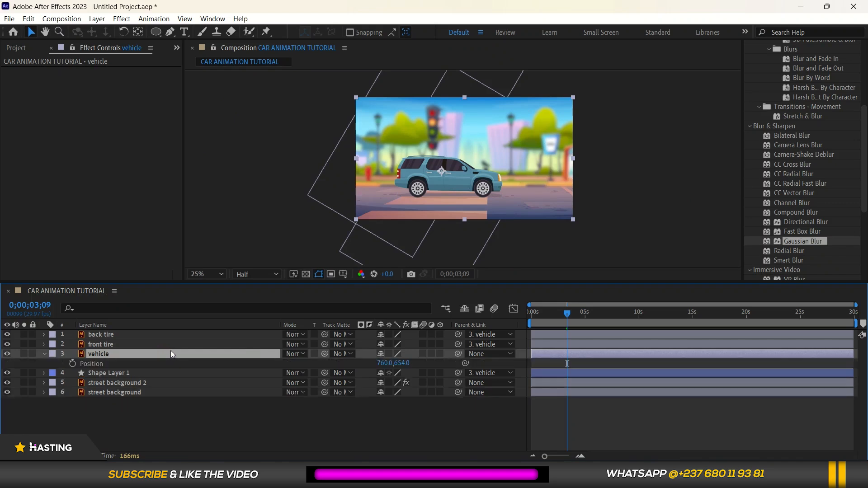
pyautogui.press('Home')
pyautogui.click(554, 314)
pyautogui.moveTo(554, 315); pyautogui.dragTo(529, 320)
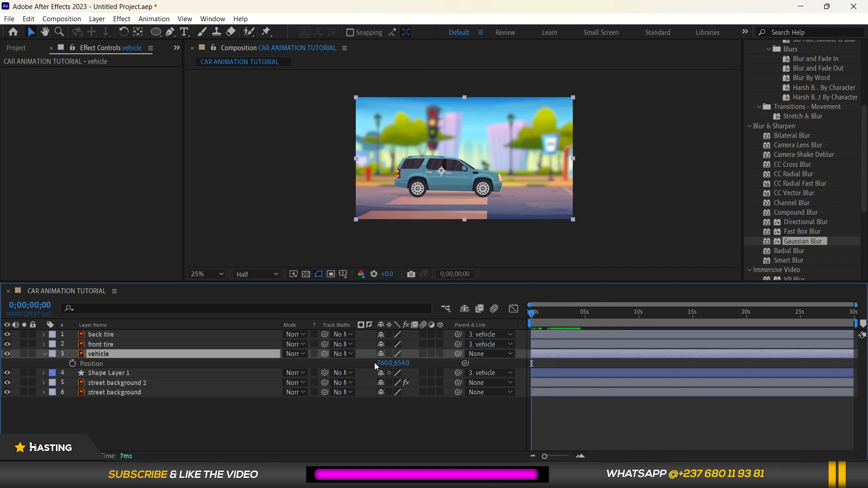
# Move the vehicle outside the left edge of the frame with X position -566 and set a Position keyframe there.
pyautogui.moveTo(388, 367)
pyautogui.mouseDown()
pyautogui.moveTo(402, 370)
pyautogui.moveTo(392, 365)
pyautogui.mouseUp()
pyautogui.moveTo(392, 365); pyautogui.dragTo(399, 366)
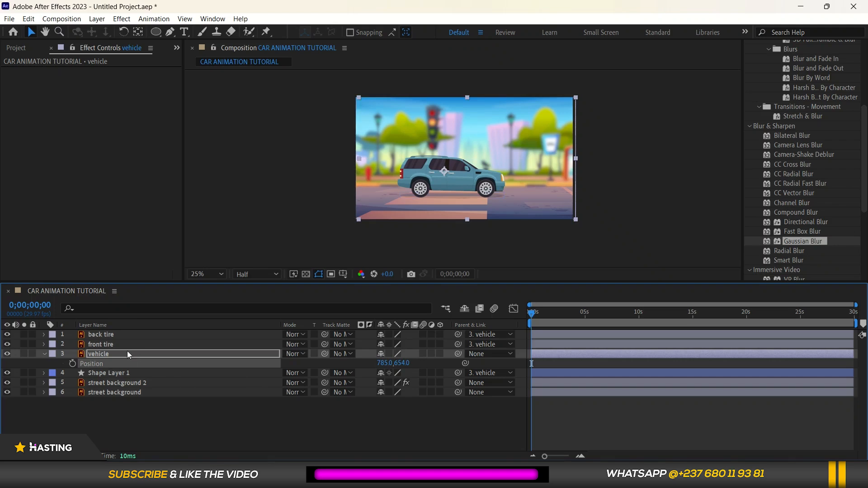
pyautogui.moveTo(382, 364); pyautogui.dragTo(199, 365)
pyautogui.hotkey('ctrl', 'z')
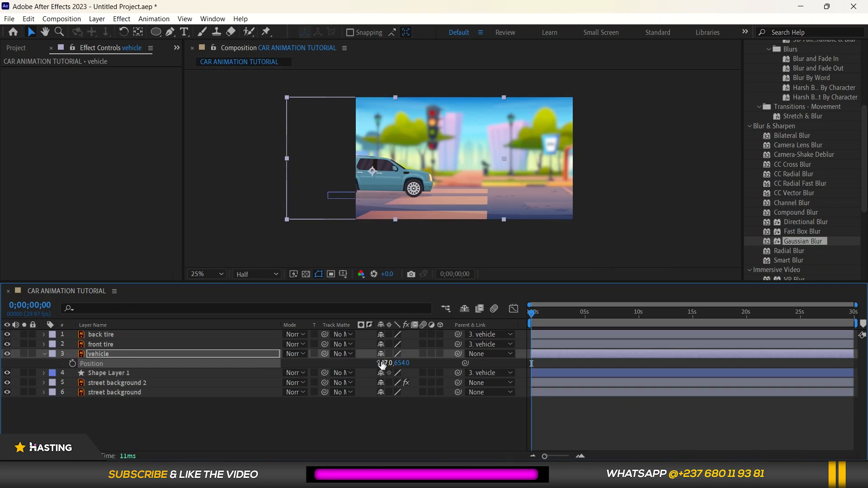
pyautogui.moveTo(357, 362); pyautogui.dragTo(86, 346)
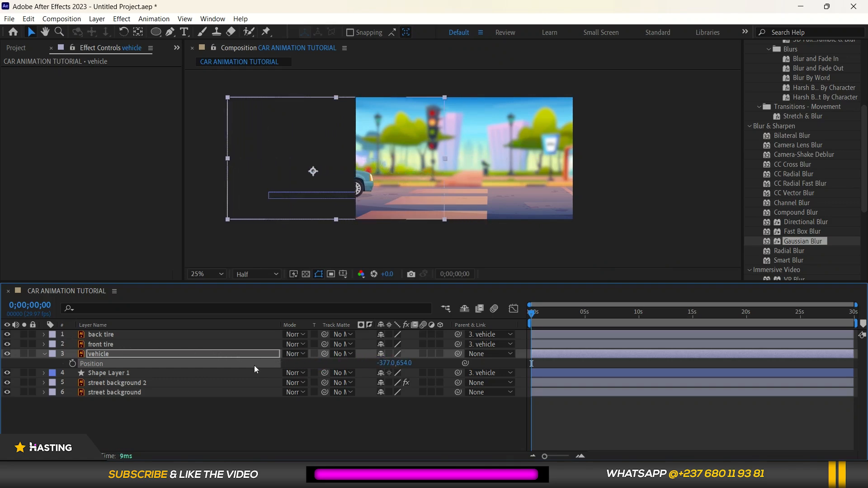
pyautogui.moveTo(383, 365); pyautogui.dragTo(282, 368)
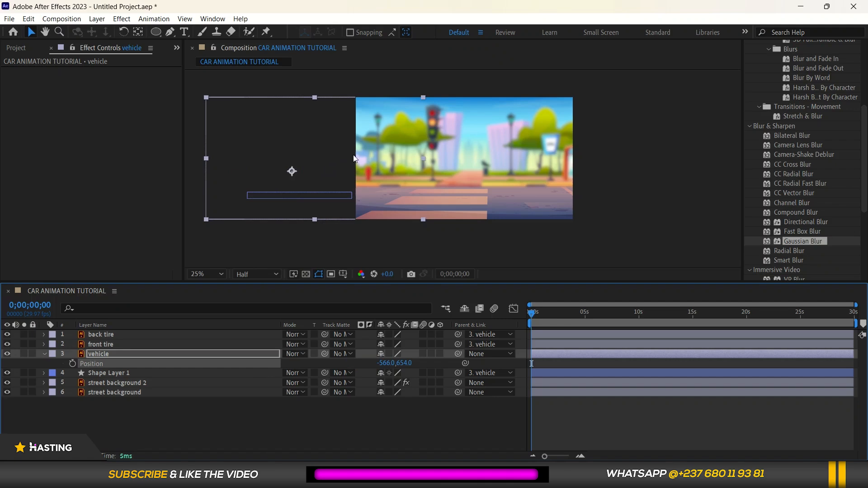
pyautogui.click(72, 364)
# Keyframe the vehicle's X position beyond the right edge of the frame at 0;00;09;29 and play back the move.
pyautogui.click(636, 317)
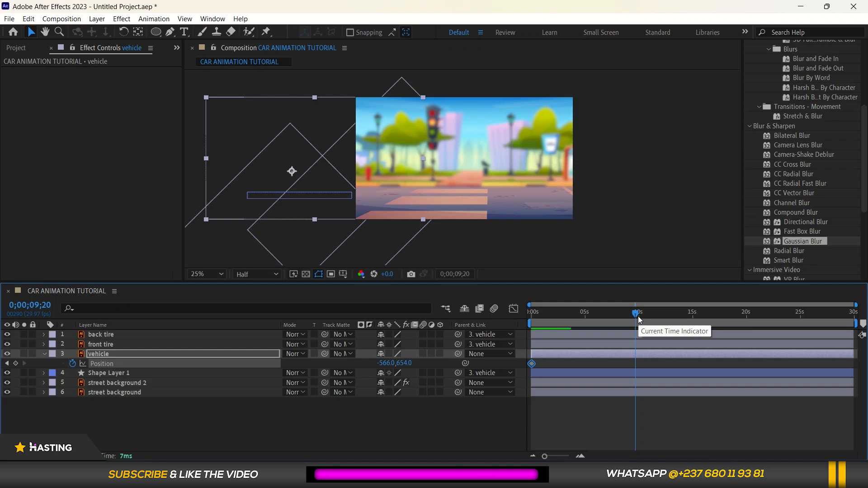
pyautogui.moveTo(638, 318); pyautogui.dragTo(643, 317)
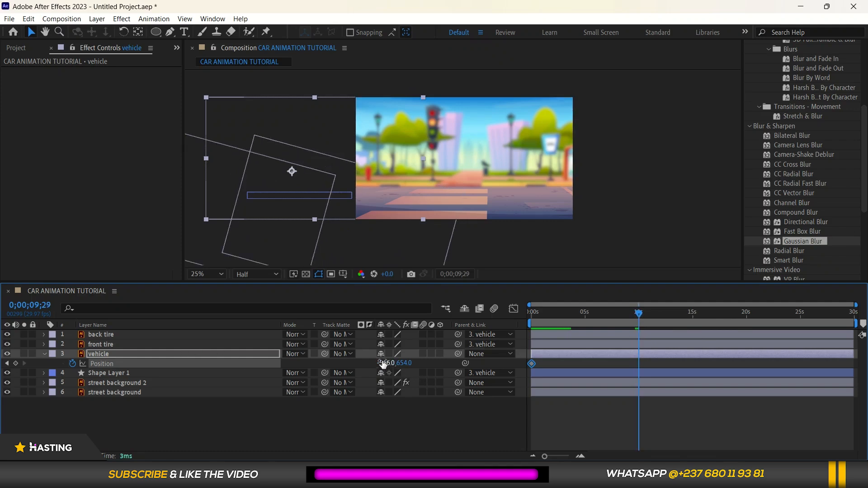
pyautogui.moveTo(403, 363); pyautogui.dragTo(446, 370)
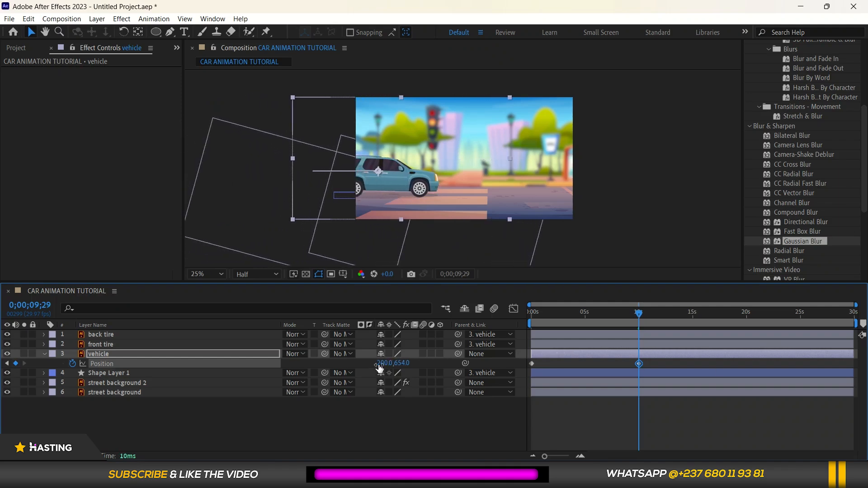
pyautogui.moveTo(382, 365); pyautogui.dragTo(765, 373)
pyautogui.moveTo(382, 366); pyautogui.dragTo(574, 365)
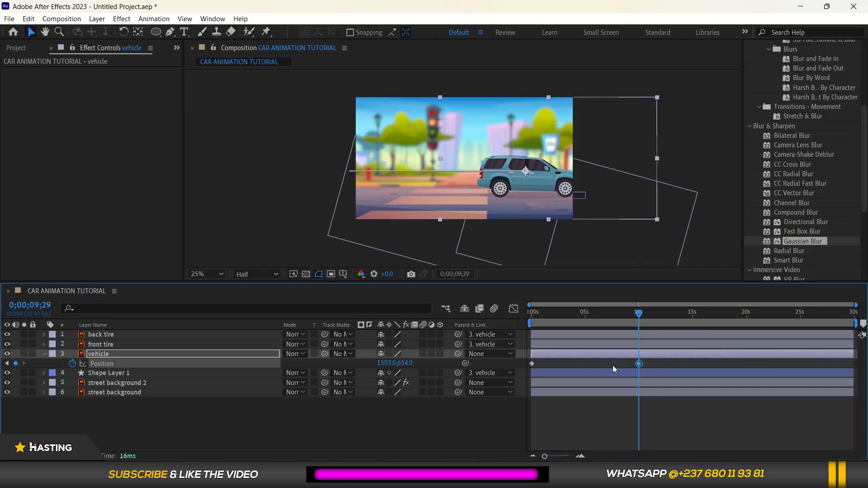
pyautogui.moveTo(385, 364); pyautogui.dragTo(748, 340)
pyautogui.moveTo(382, 367); pyautogui.dragTo(483, 343)
pyautogui.moveTo(537, 313); pyautogui.dragTo(522, 316)
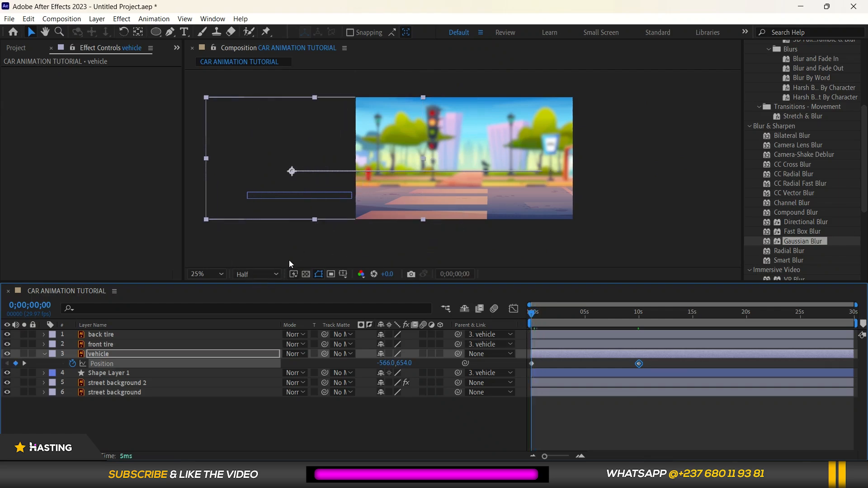
pyautogui.press('space')
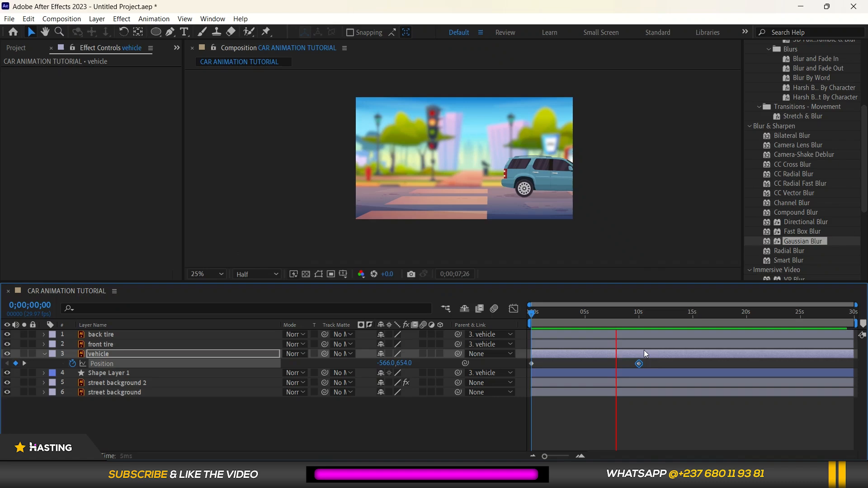
pyautogui.moveTo(542, 319)
pyautogui.mouseDown()
pyautogui.moveTo(552, 314)
pyautogui.moveTo(529, 319)
pyautogui.mouseUp()
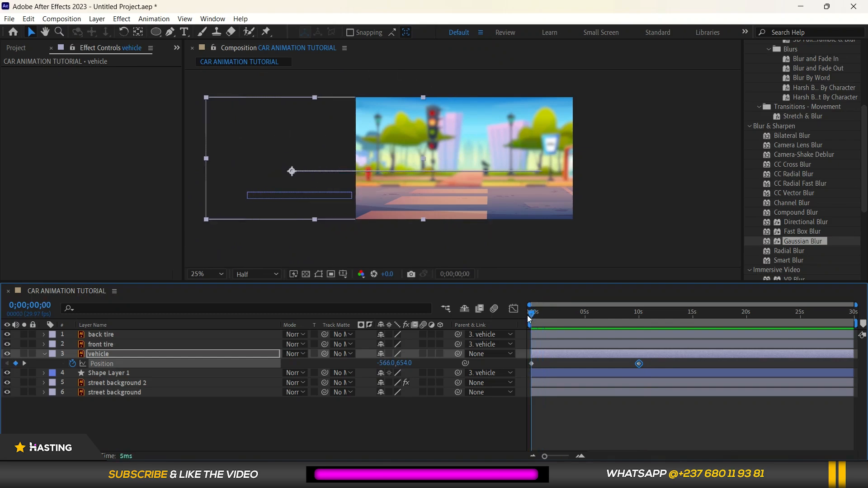
pyautogui.press('space')
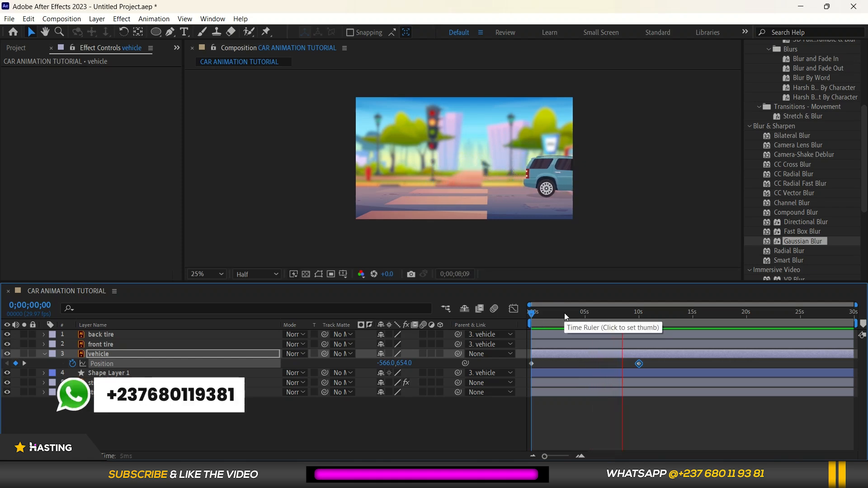
# Move the vehicle's second Position keyframe earlier to about 0;00;07;21 and replay the animation from the start.
pyautogui.click(615, 313)
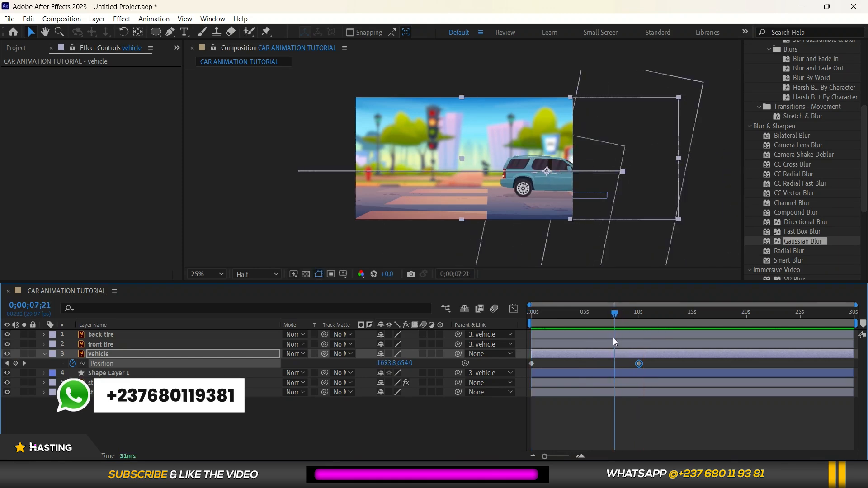
pyautogui.moveTo(639, 364); pyautogui.dragTo(616, 366)
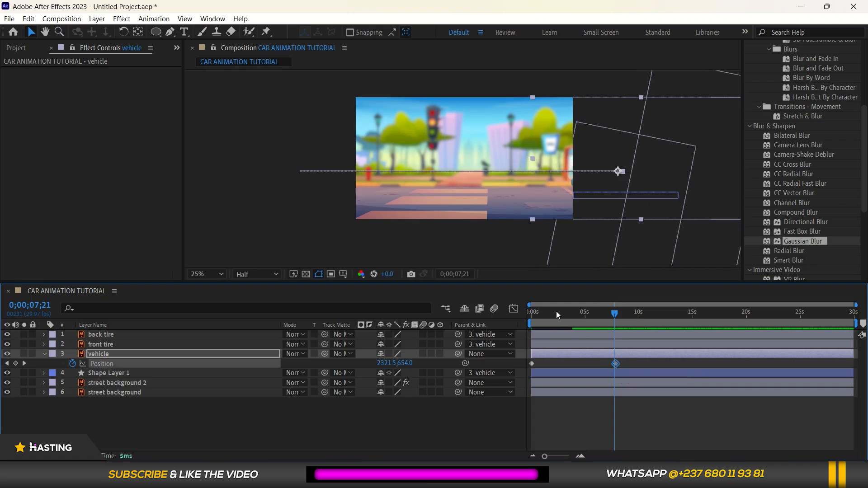
pyautogui.click(533, 313)
pyautogui.click(528, 320)
pyautogui.press('space')
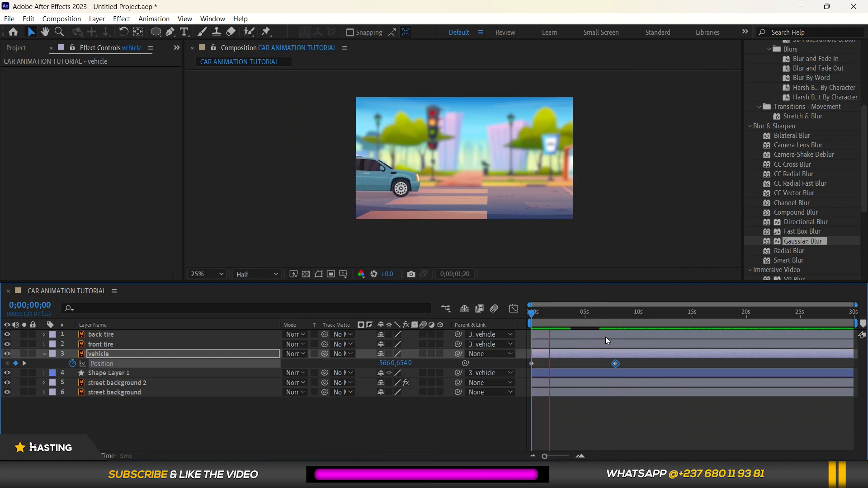
pyautogui.press('space')
pyautogui.moveTo(541, 316); pyautogui.dragTo(529, 316)
pyautogui.click(531, 319)
pyautogui.press('space')
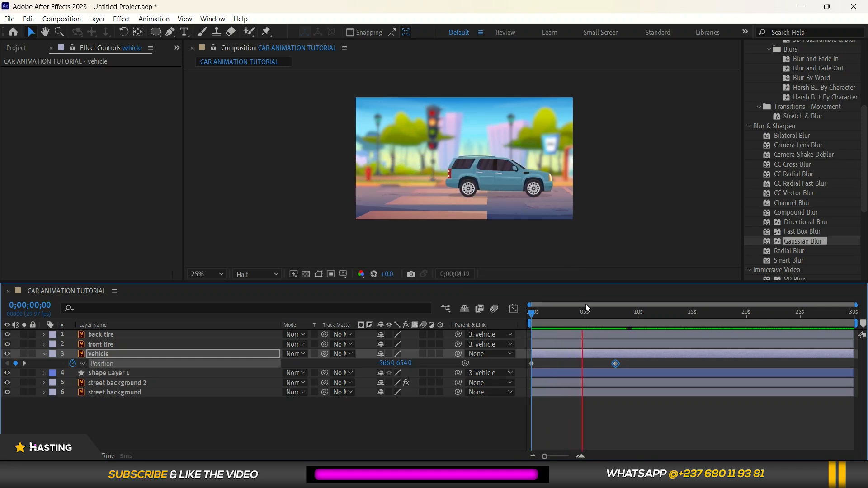
pyautogui.press('space')
# Apply Easy Ease to both of the vehicle's Position keyframes and preview the eased motion from the start.
pyautogui.moveTo(634, 362); pyautogui.dragTo(610, 363)
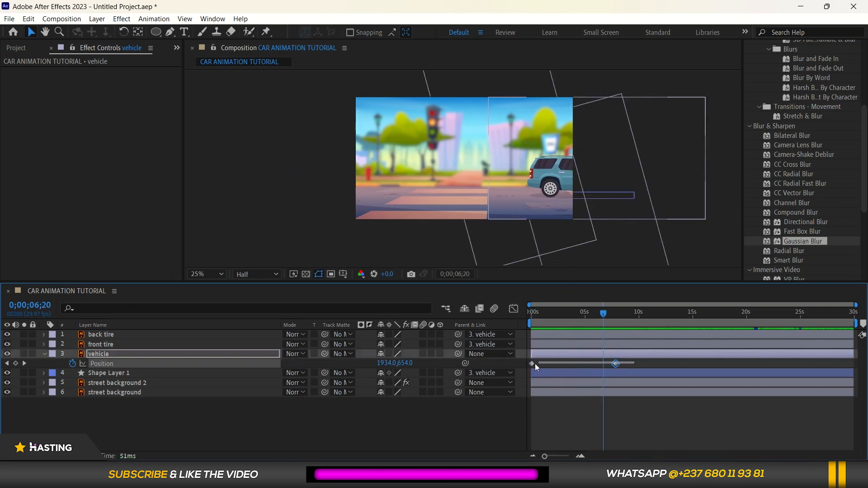
pyautogui.moveTo(523, 365); pyautogui.dragTo(523, 366)
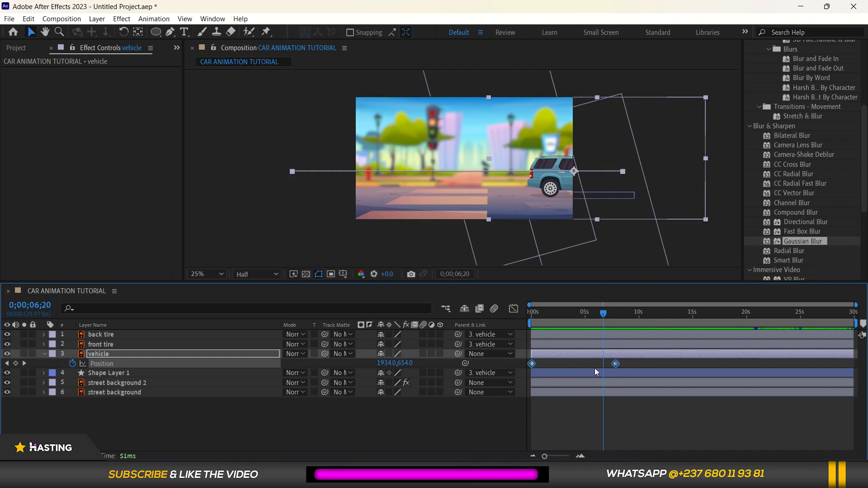
pyautogui.press('F9')
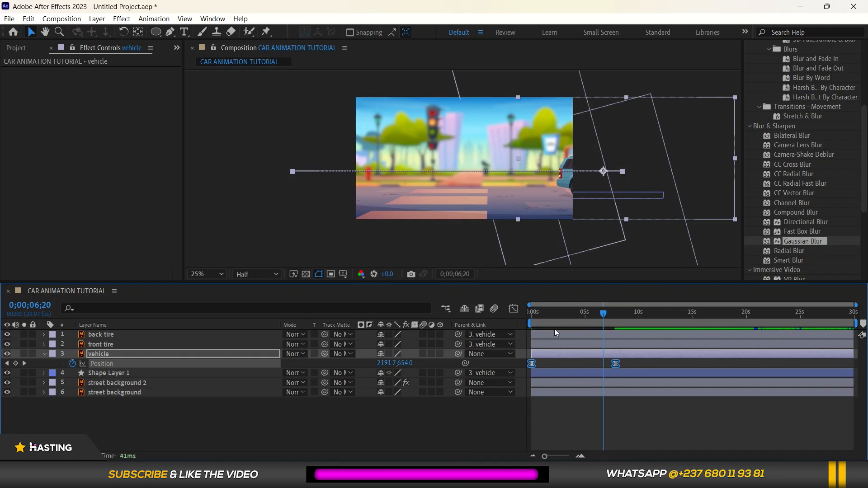
pyautogui.moveTo(550, 316); pyautogui.dragTo(526, 326)
pyautogui.press('space')
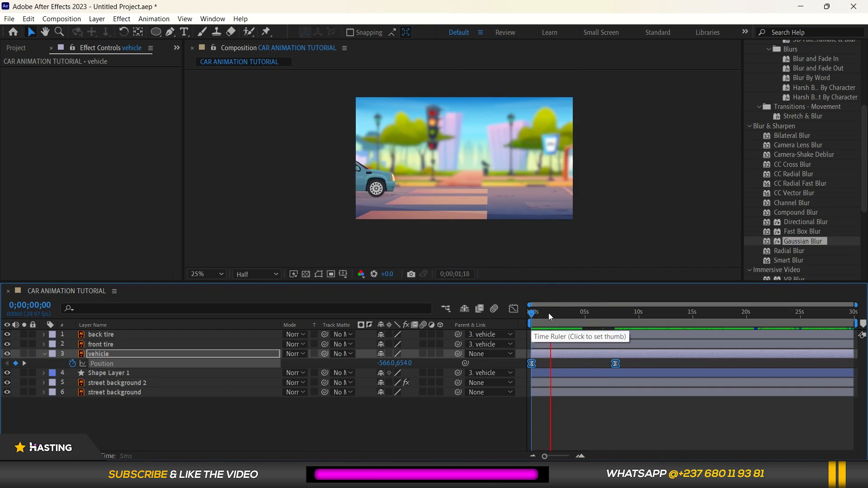
pyautogui.moveTo(536, 323); pyautogui.dragTo(539, 316)
pyautogui.press('Home')
pyautogui.press('space')
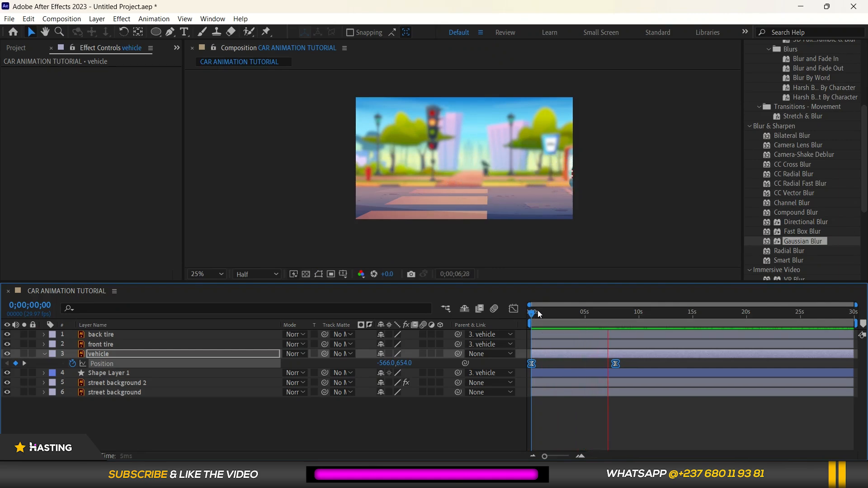
pyautogui.press('space')
# Return the playhead to 0;00;00;00 and shorten the work area to end at about 10 seconds.
pyautogui.moveTo(560, 311); pyautogui.dragTo(529, 318)
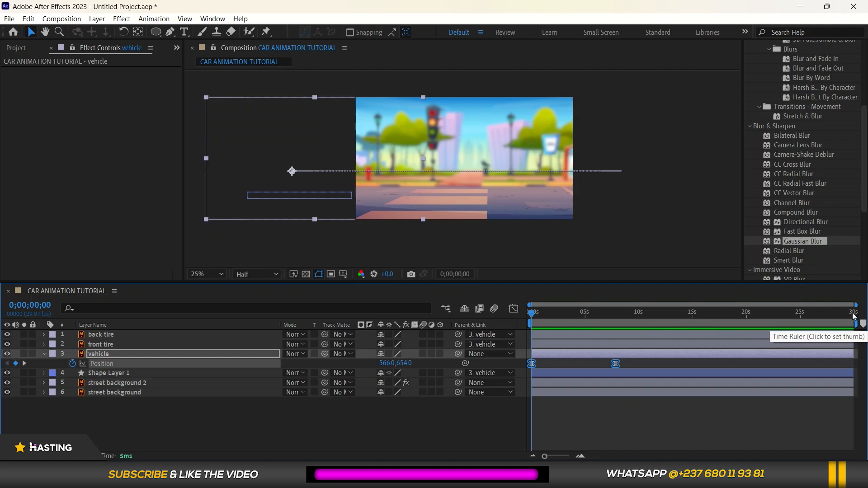
pyautogui.moveTo(851, 324); pyautogui.dragTo(643, 348)
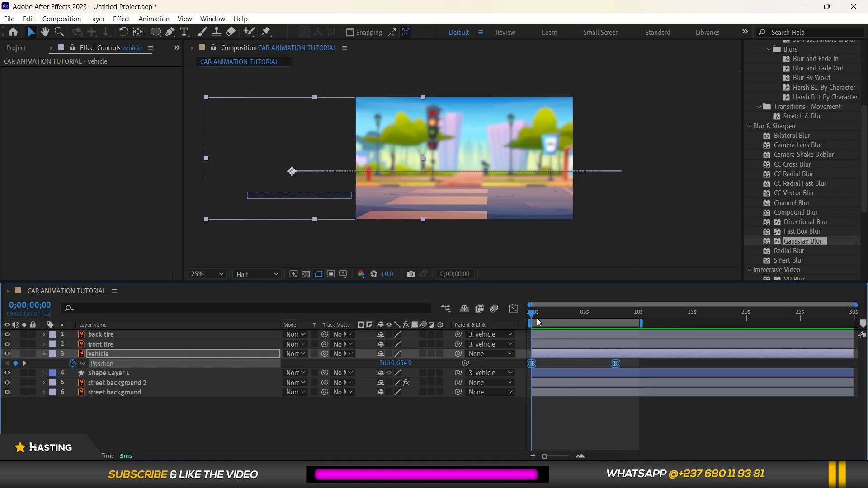
# Scrub the timeline through the vehicle's move and add the CAR ANIMATION TUTORIAL composition to the Render Queue.
pyautogui.moveTo(537, 320); pyautogui.dragTo(595, 315)
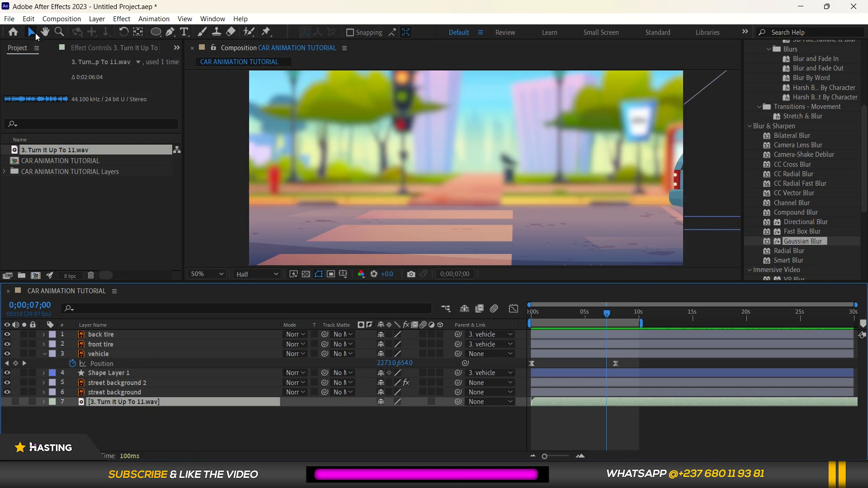
pyautogui.click(9, 18)
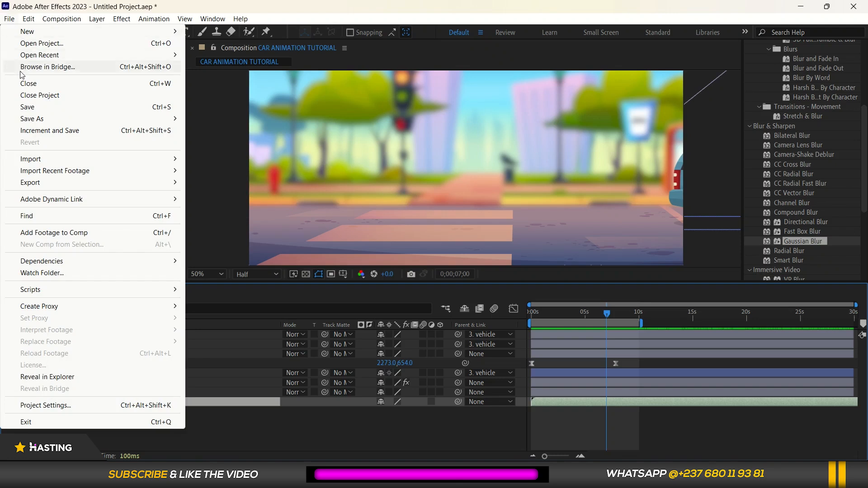
pyautogui.moveTo(82, 184)
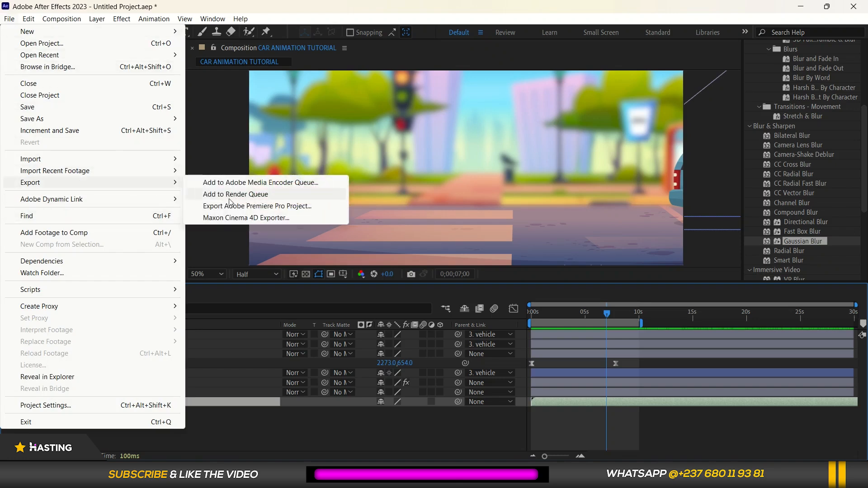
pyautogui.click(253, 195)
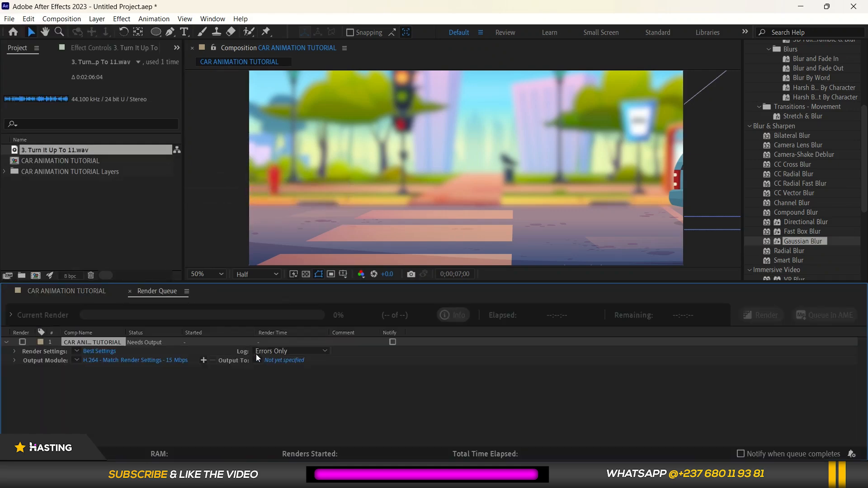
# Check the queued composition's Render Settings and accept them with Quality at Best and Resolution at Full.
pyautogui.click(94, 351)
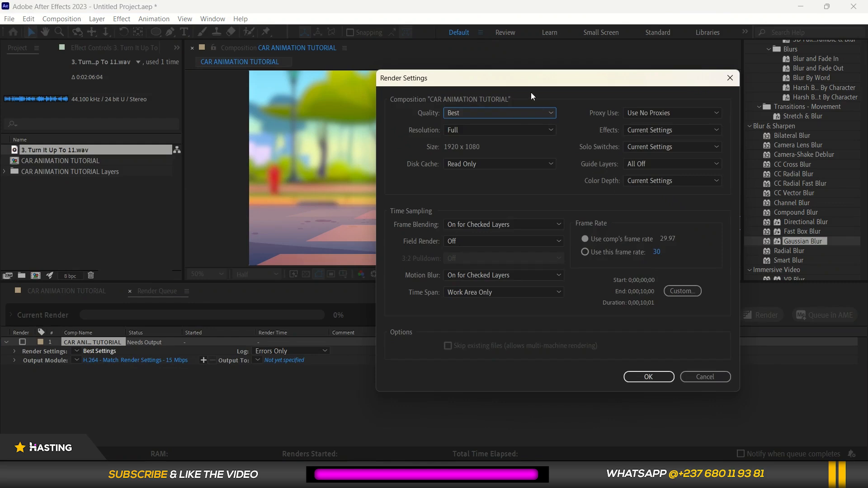
pyautogui.click(486, 117)
pyautogui.click(486, 110)
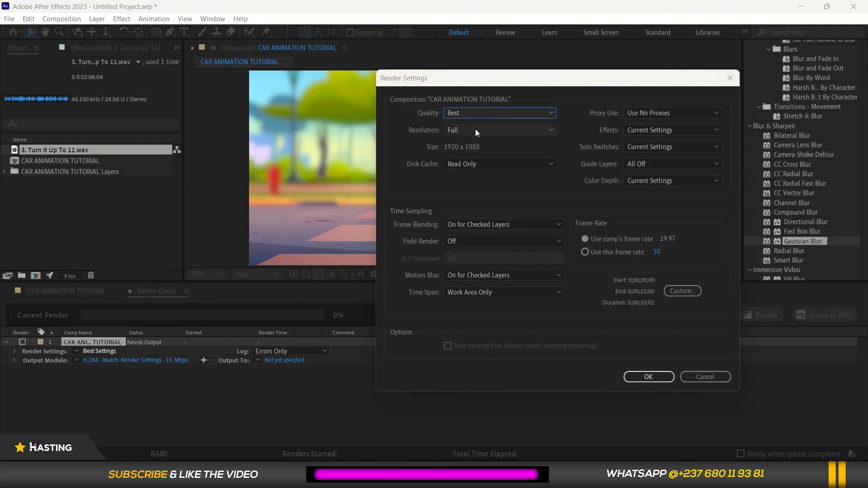
pyautogui.click(475, 129)
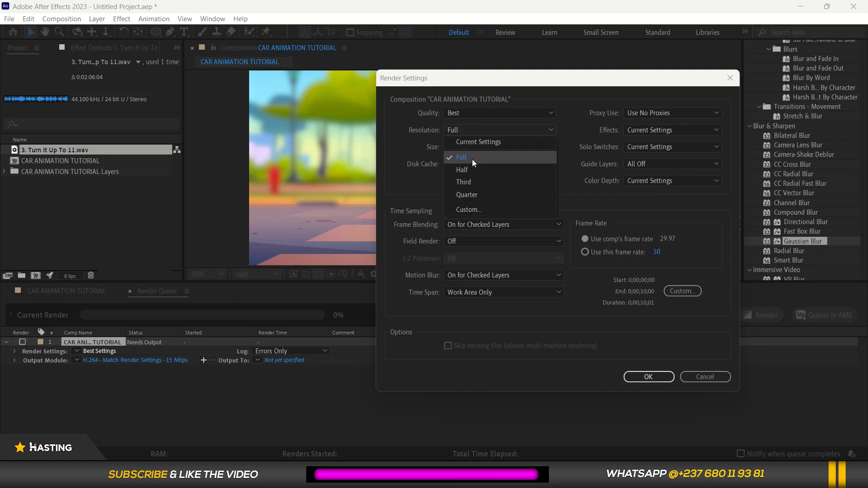
pyautogui.click(416, 150)
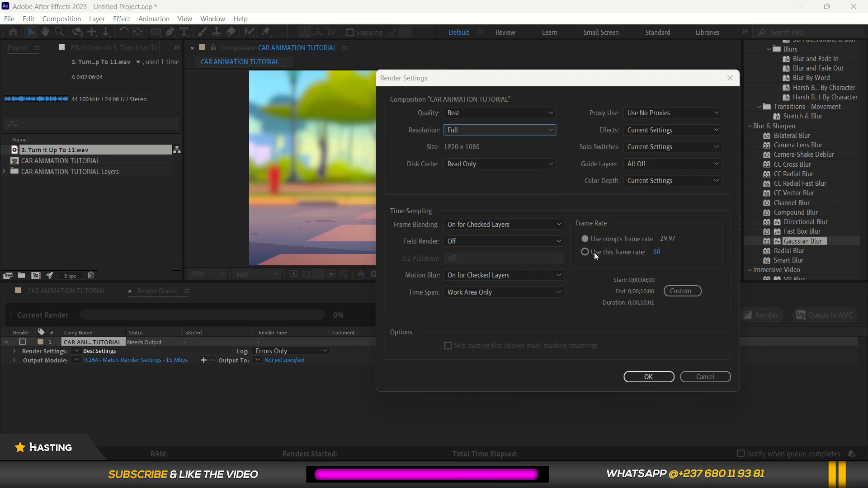
pyautogui.click(629, 377)
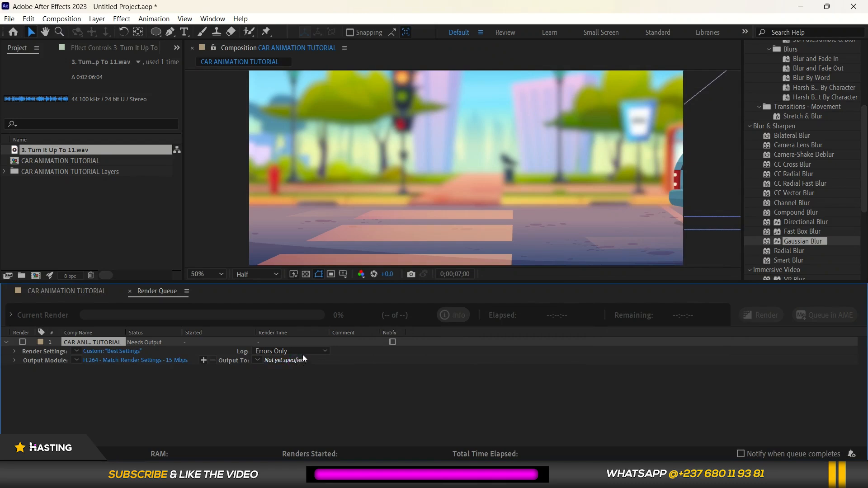
# Set the render output to an H.264 file named CAR ANIMATION TUTORIAL in the ANIMATION CAR folder.
pyautogui.click(287, 361)
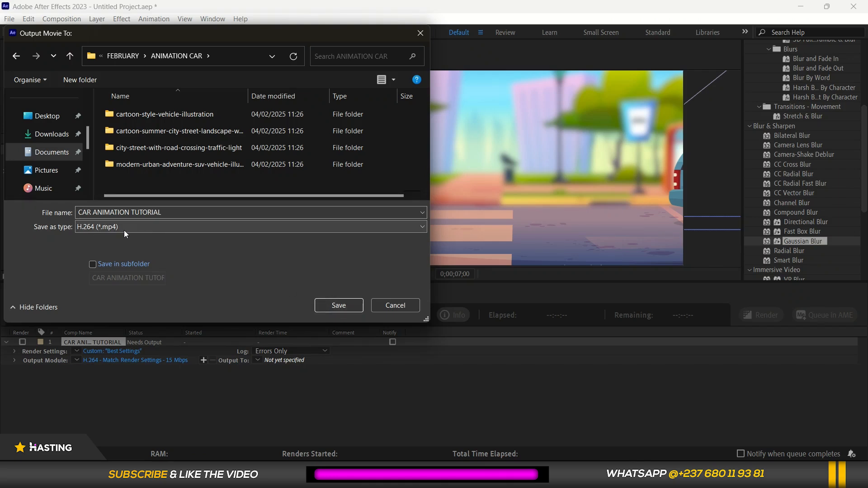
pyautogui.click(335, 306)
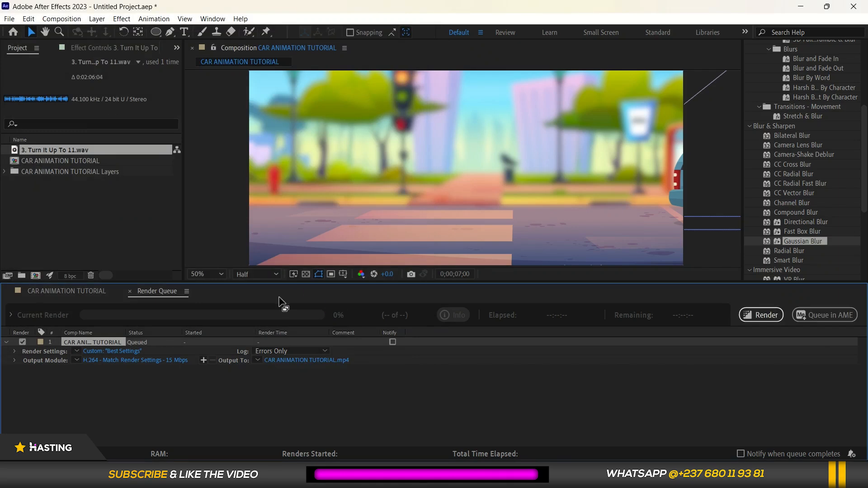